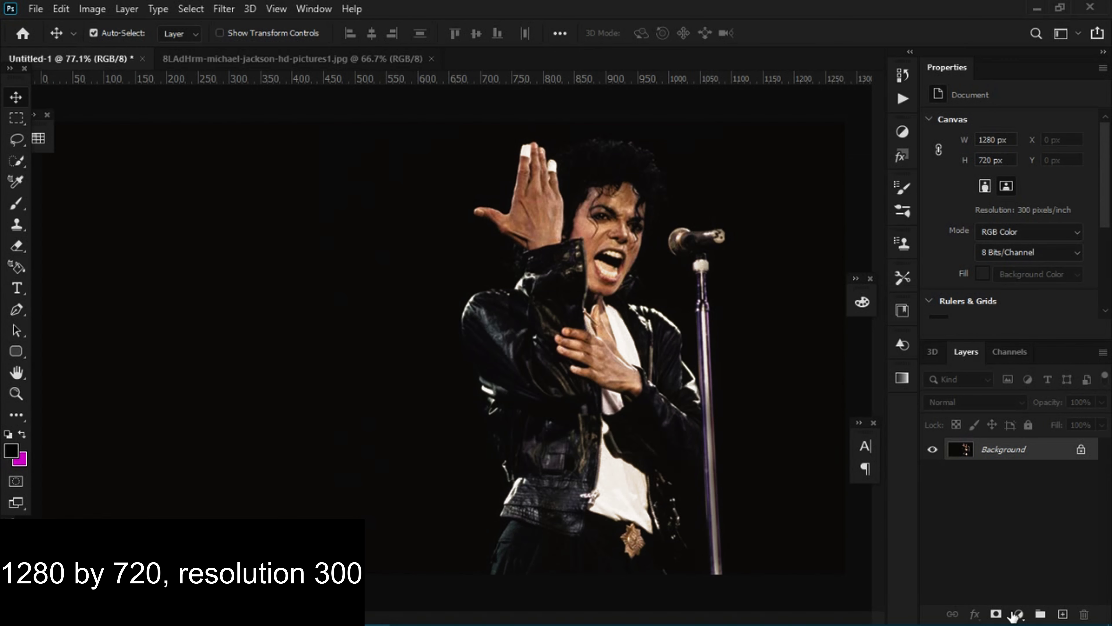
# - Add a Black & White adjustment layer with a Gradient Map above it
pyautogui.click(1017, 615)
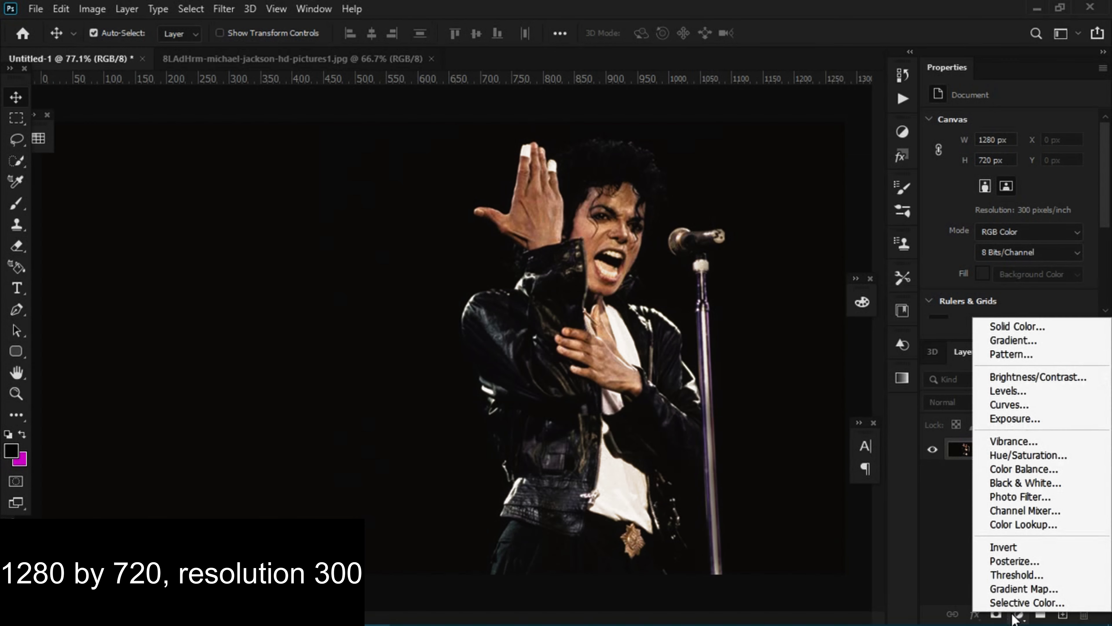
pyautogui.click(1006, 483)
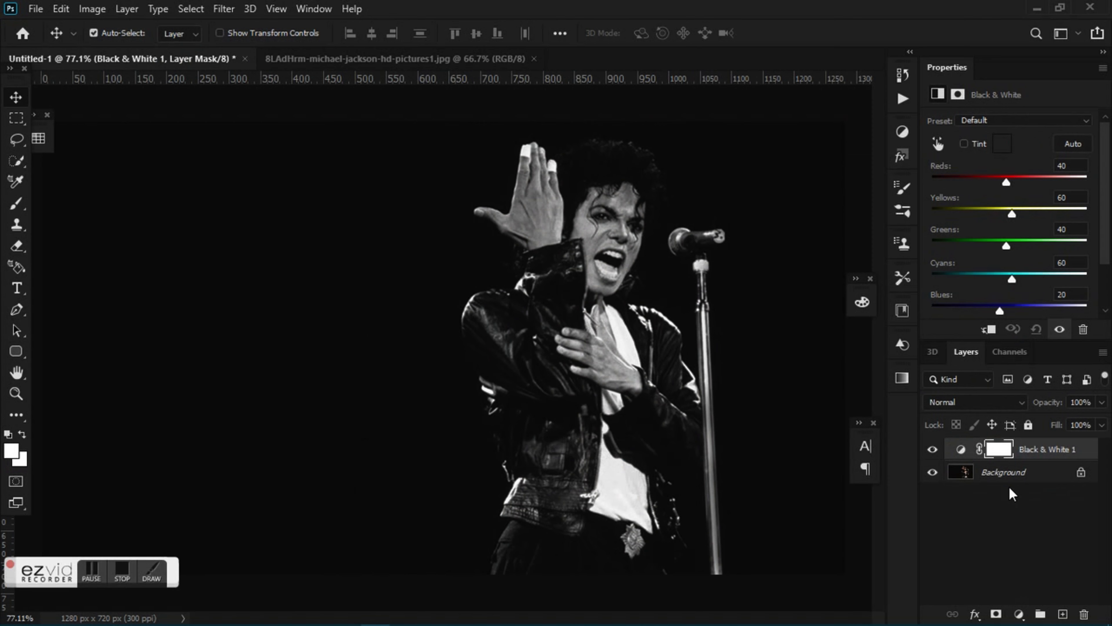
pyautogui.click(1019, 614)
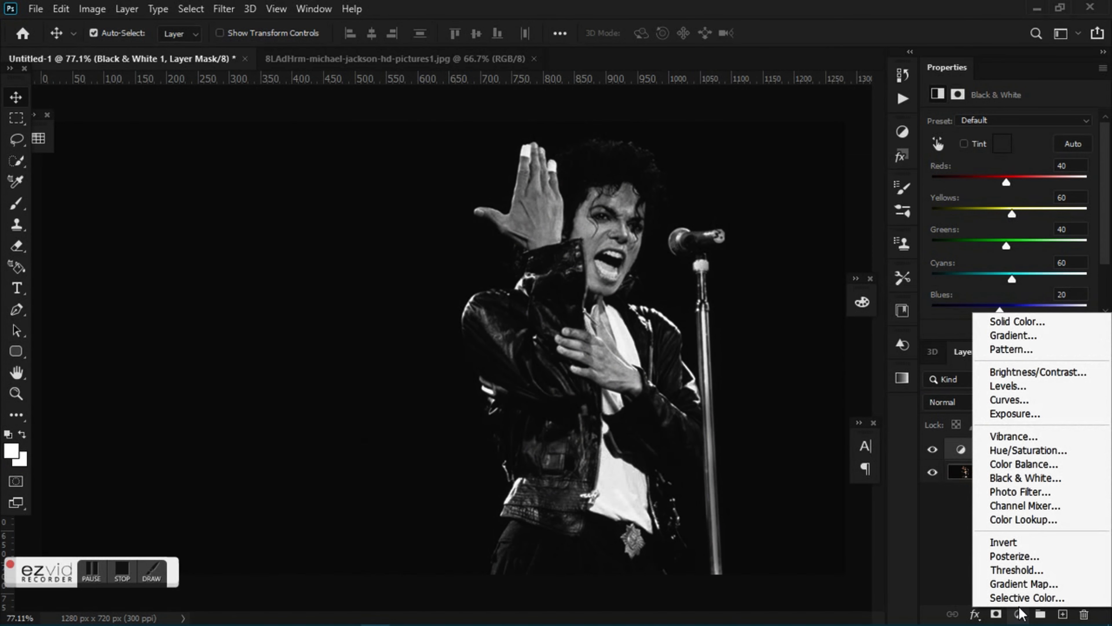
pyautogui.click(1024, 583)
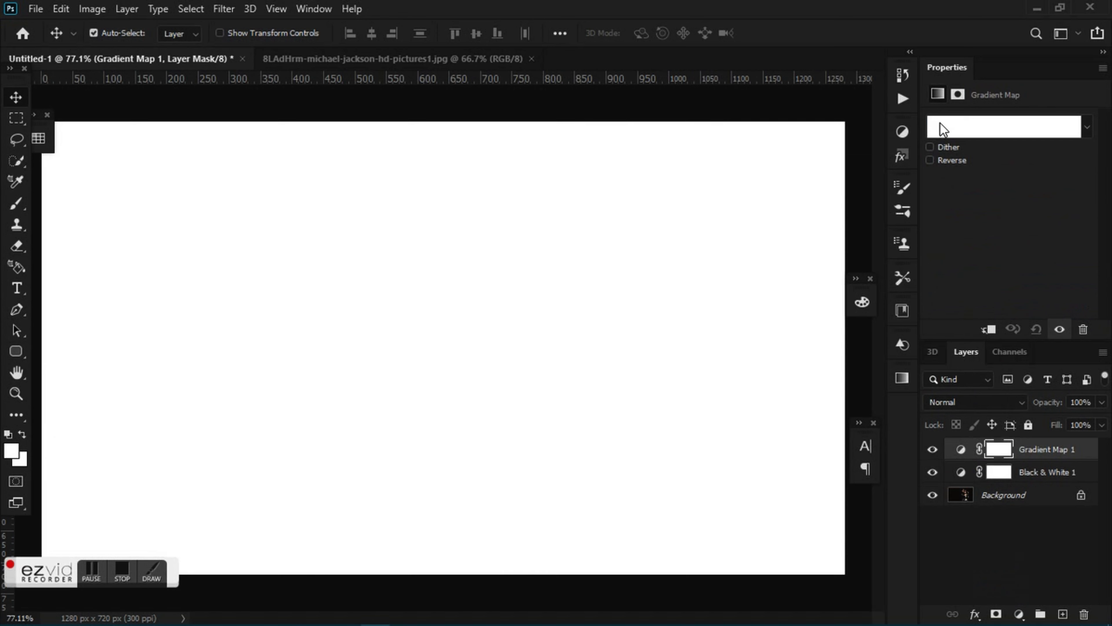
# - Set the gradient map from navy #141d35 on the left to teal 0ffd8 on the right
pyautogui.click(943, 129)
pyautogui.click(752, 441)
pyautogui.doubleClick(752, 441)
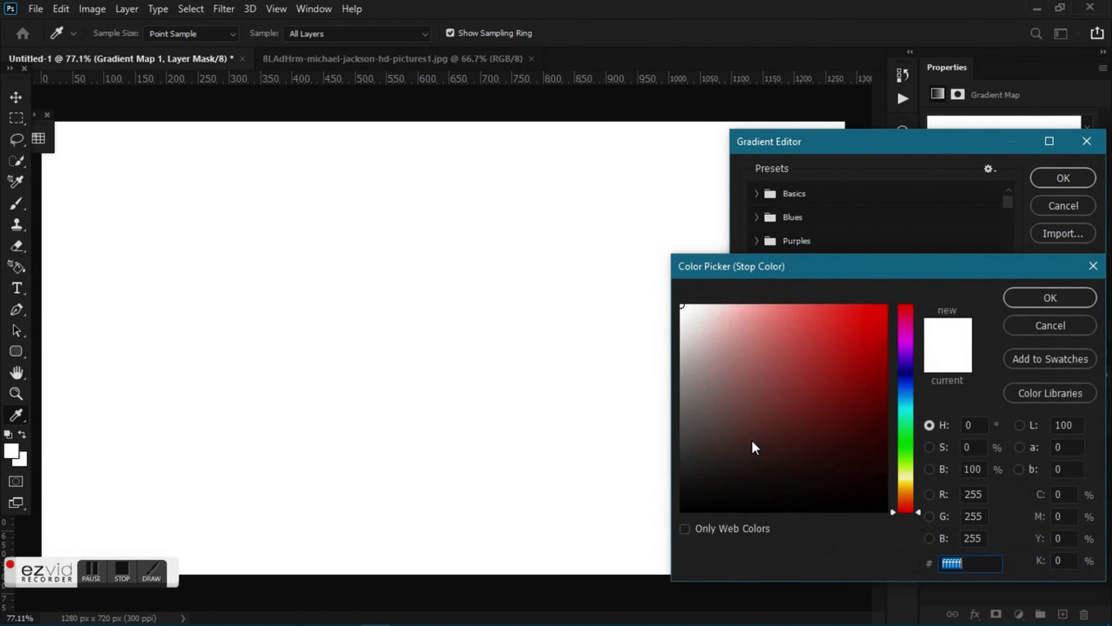
pyautogui.write('1')
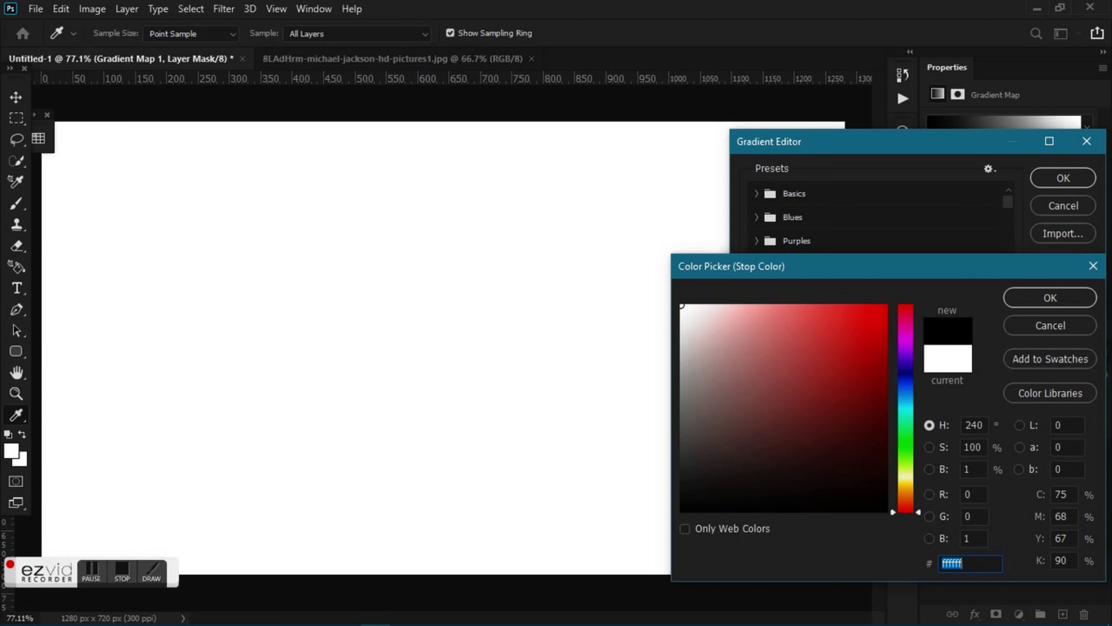
pyautogui.write('41')
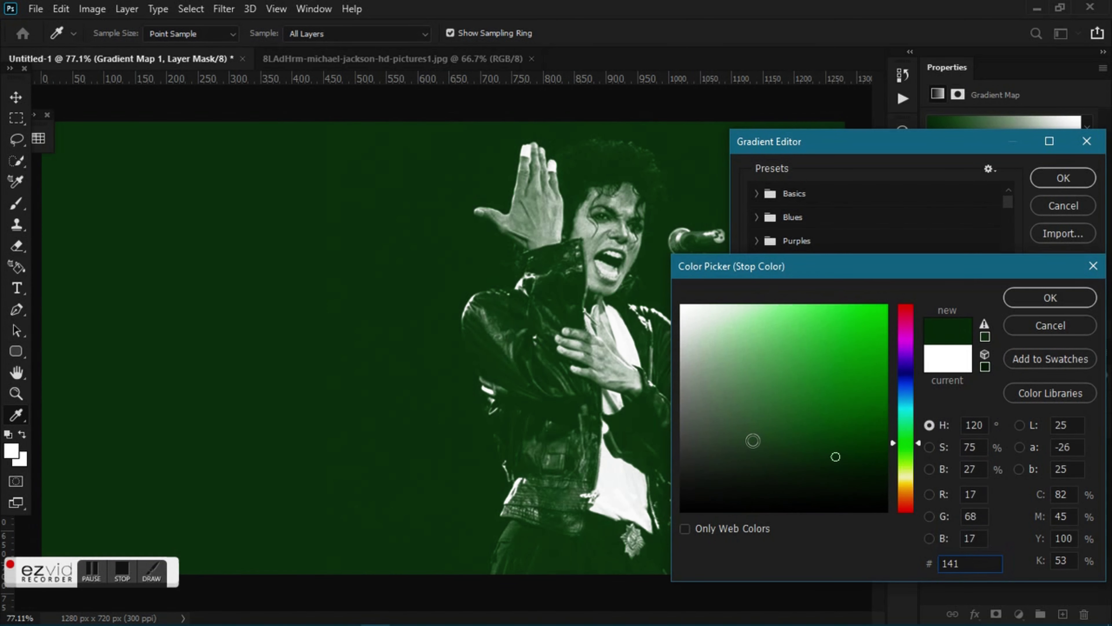
pyautogui.write('d35')
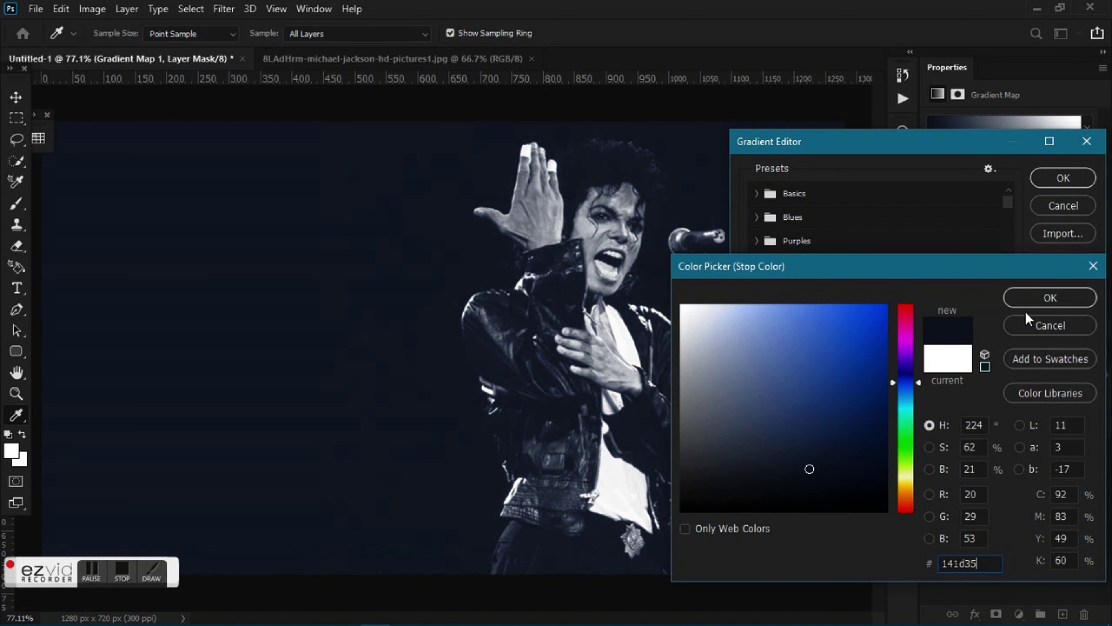
pyautogui.click(1033, 302)
pyautogui.doubleClick(1081, 441)
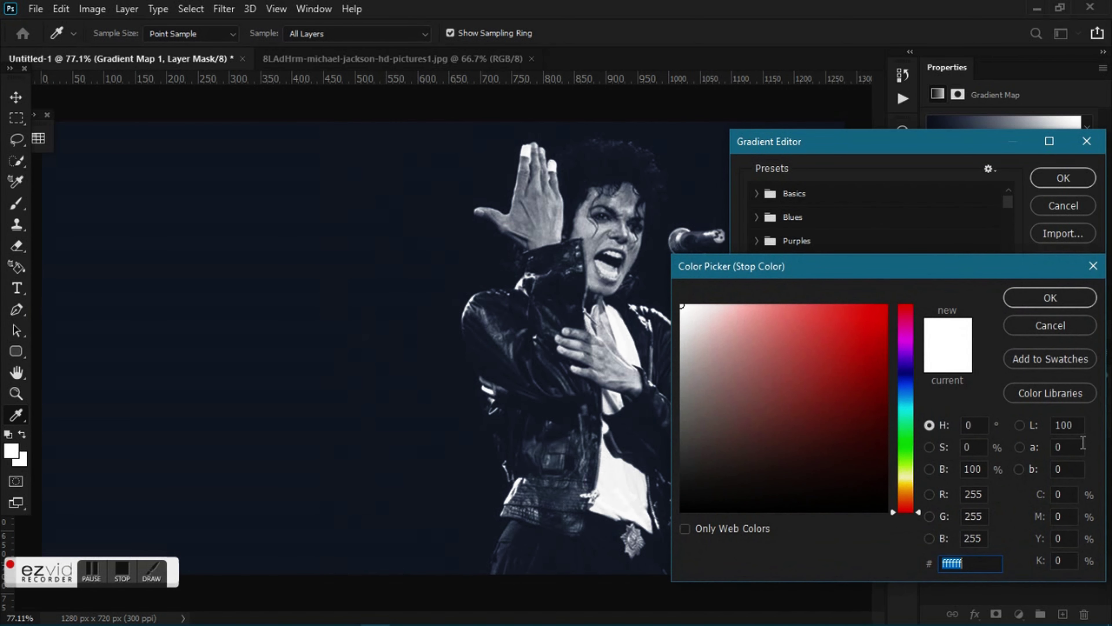
pyautogui.write('00f')
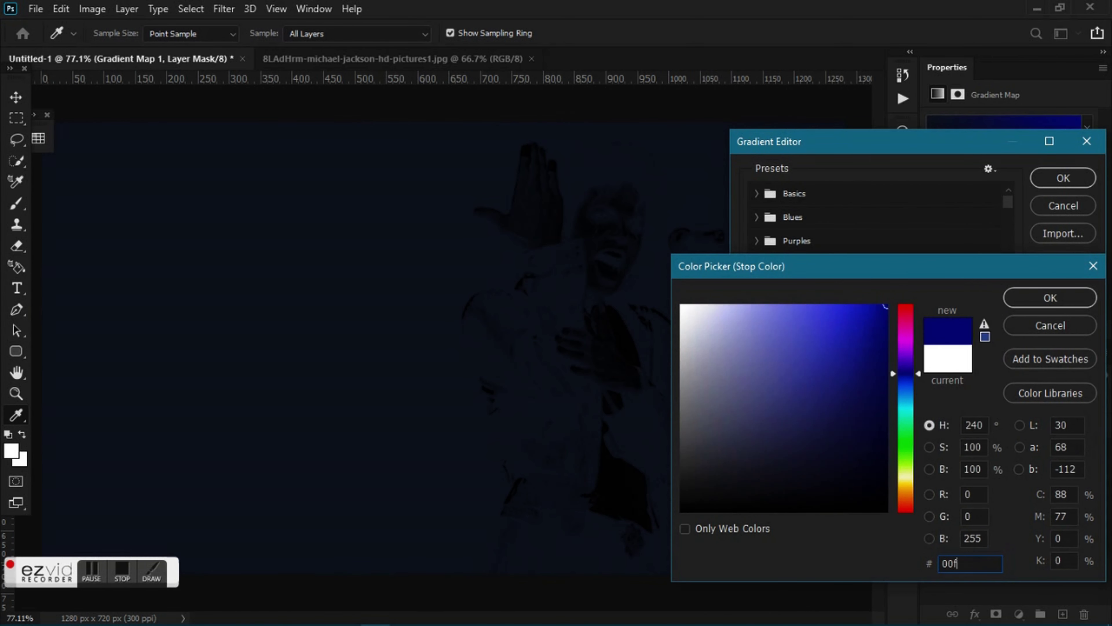
pyautogui.write('fd')
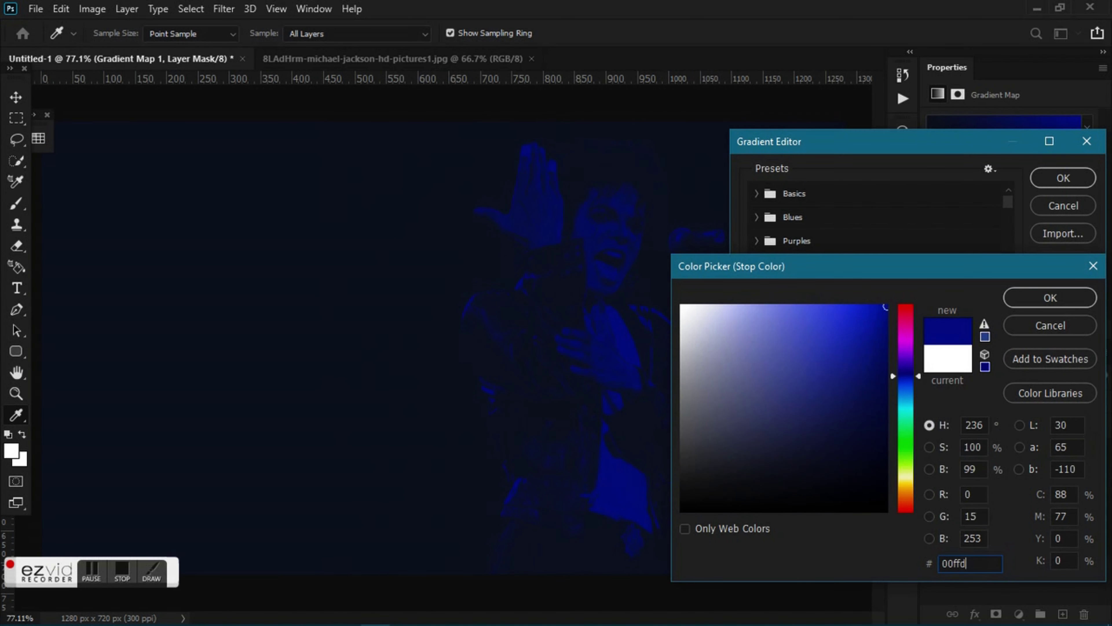
pyautogui.write('8')
pyautogui.click(1078, 300)
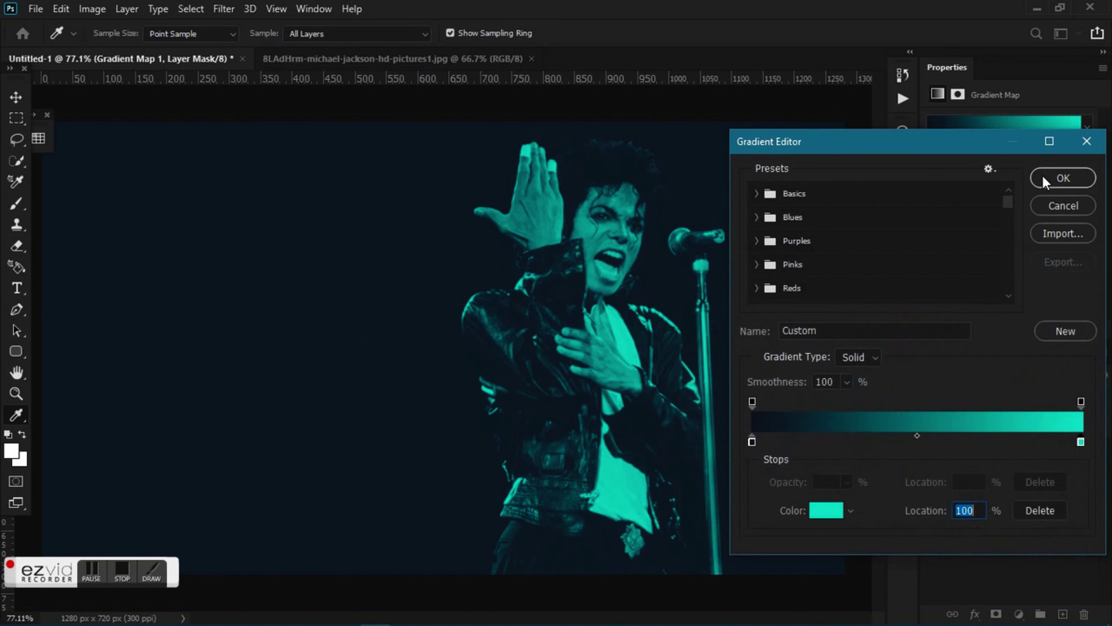
pyautogui.click(1049, 178)
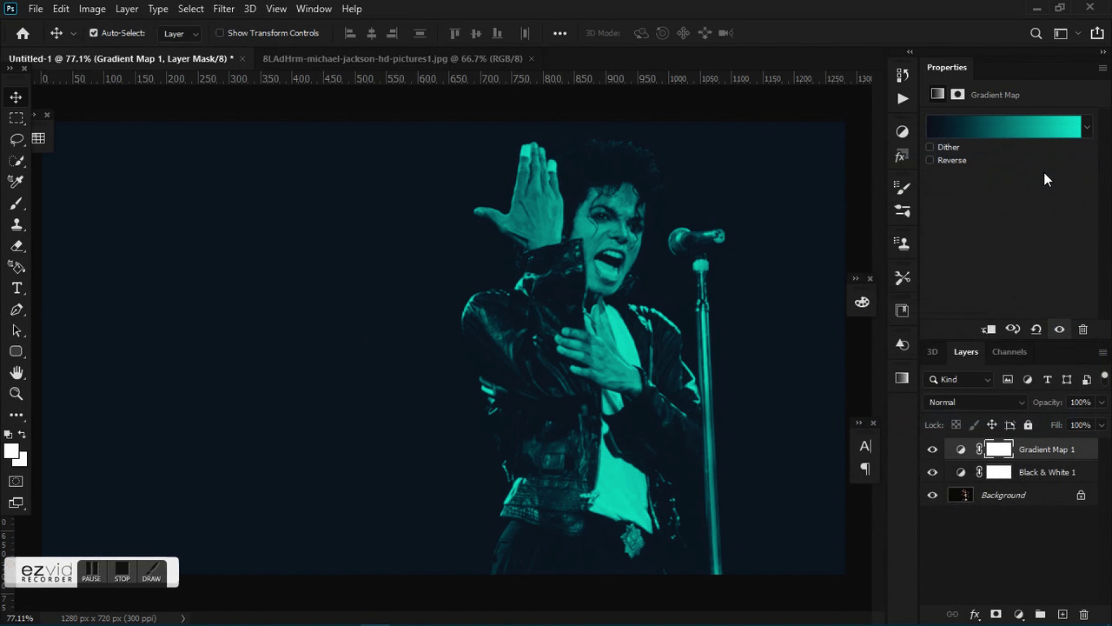
pyautogui.click(1019, 506)
# - Apply Levels to the Background, raising the black input level to 12
pyautogui.click(91, 8)
pyautogui.moveTo(117, 51)
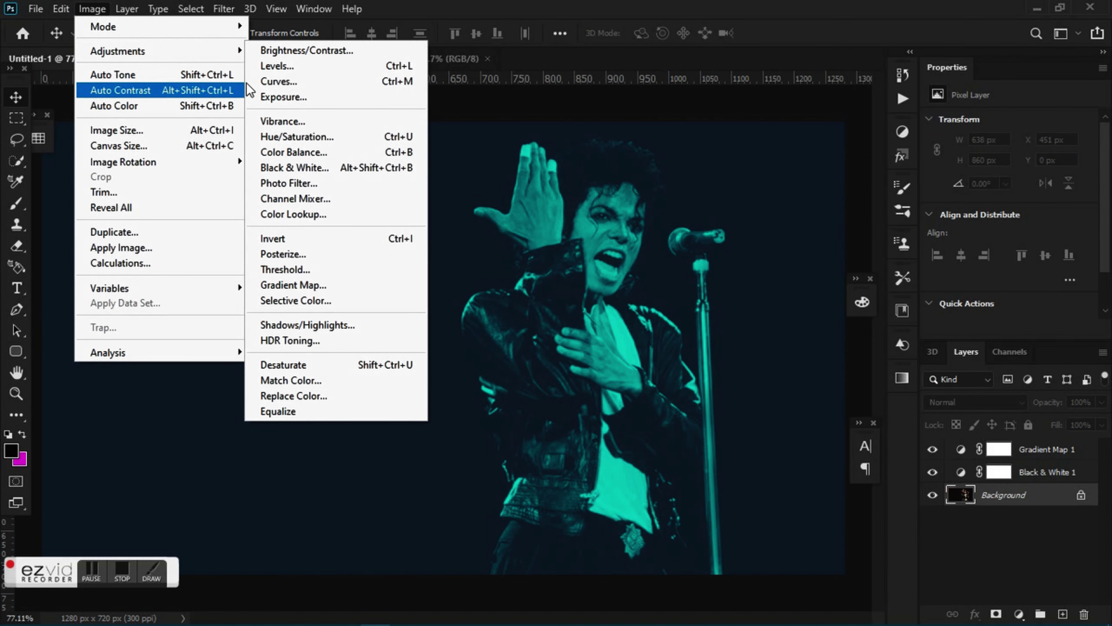
pyautogui.click(272, 70)
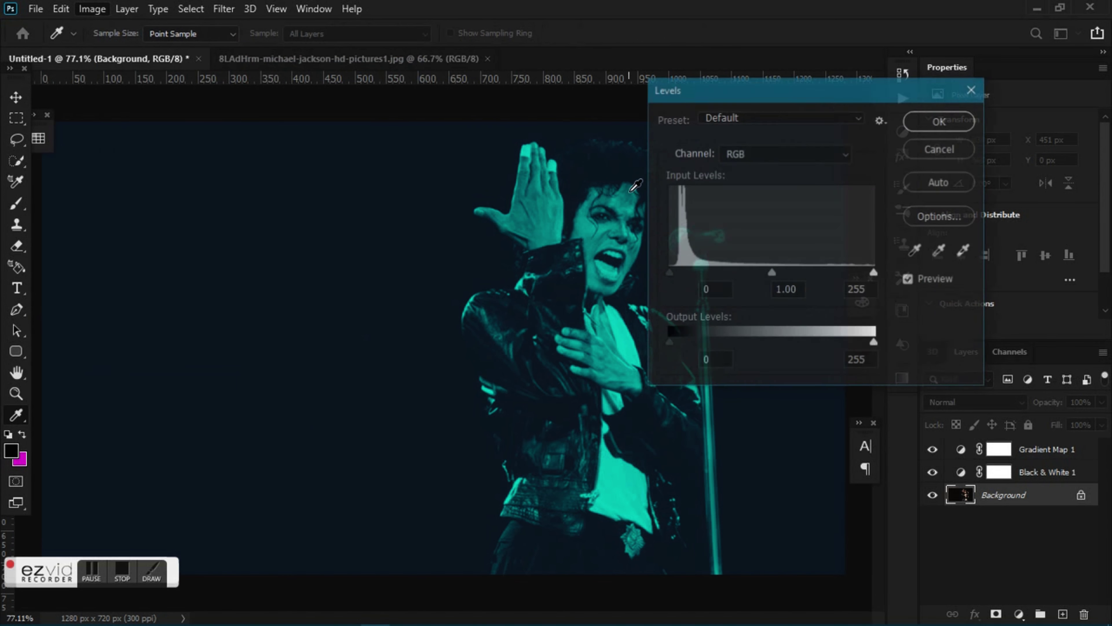
pyautogui.moveTo(669, 273); pyautogui.dragTo(678, 274)
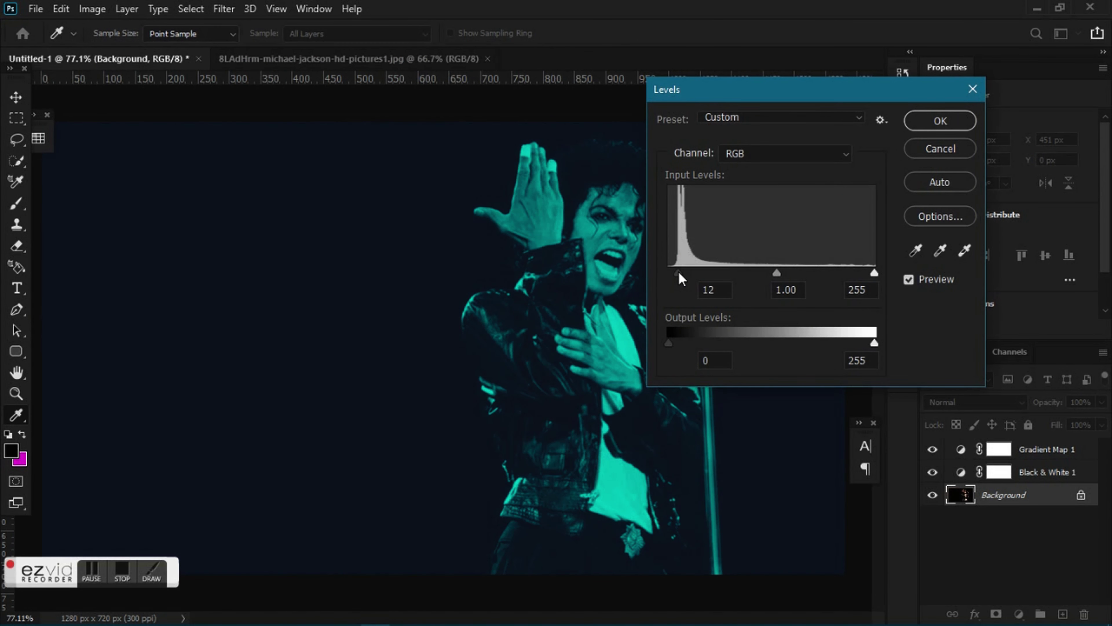
pyautogui.moveTo(776, 273); pyautogui.dragTo(783, 276)
pyautogui.click(939, 121)
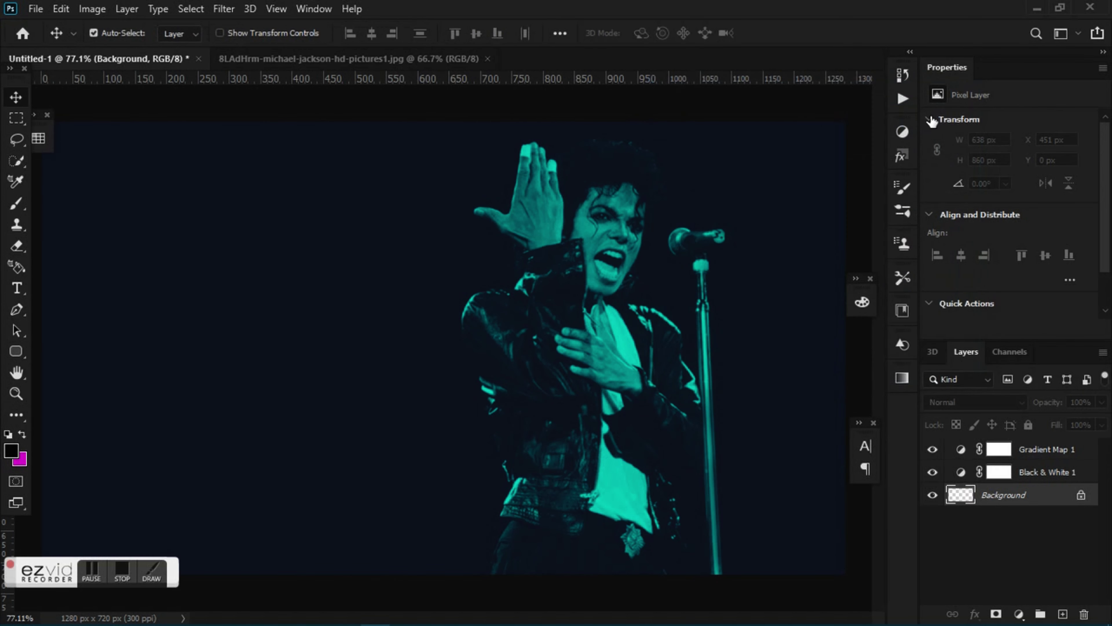
# - Add a second Black & White adjustment layer above Gradient Map 1
pyautogui.click(1039, 456)
pyautogui.click(1018, 613)
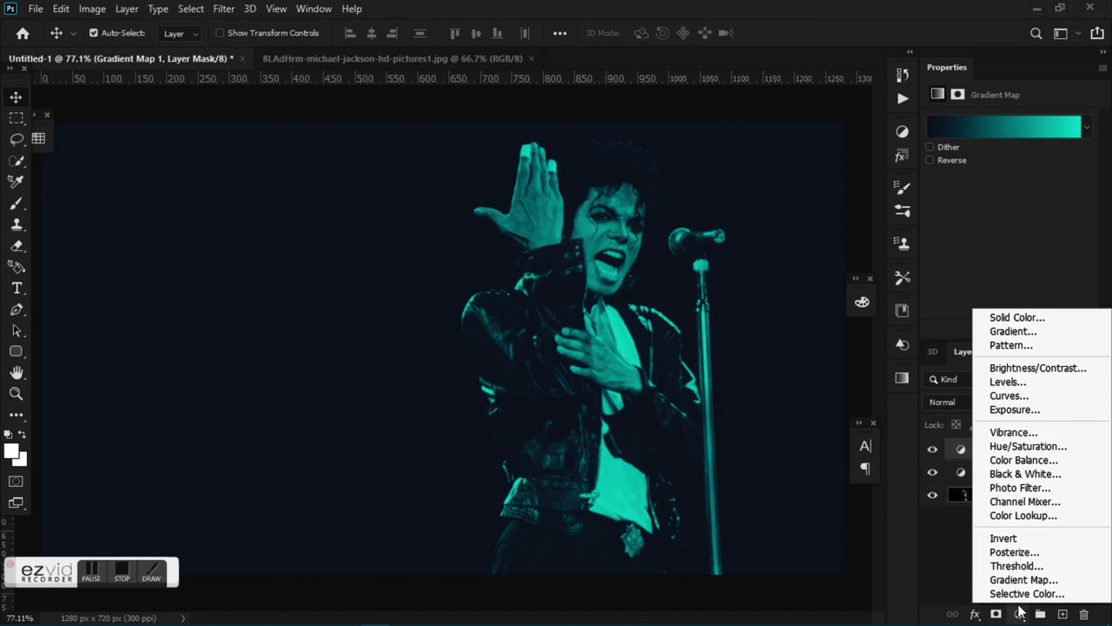
pyautogui.click(1020, 473)
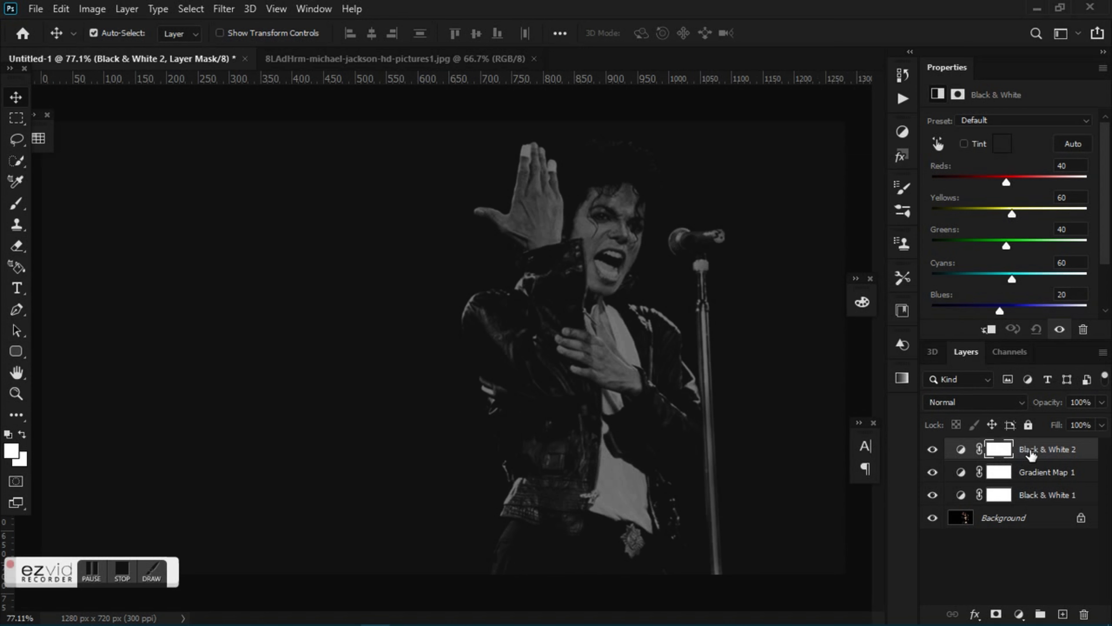
# - Unlock the Background layer so it becomes Layer 0
pyautogui.click(1033, 518)
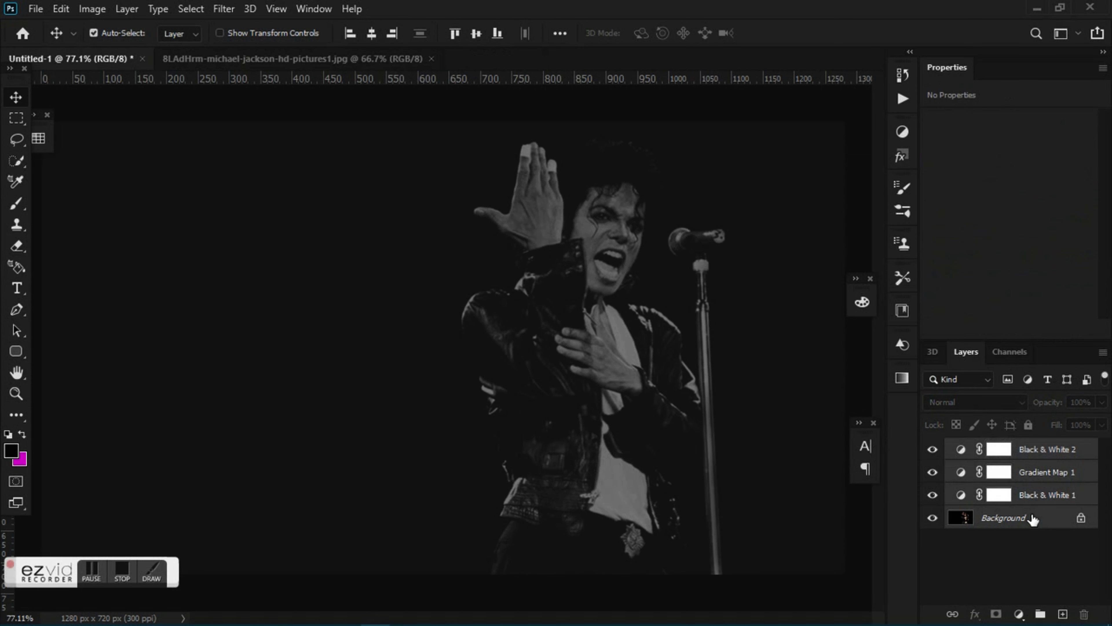
pyautogui.rightClick(1043, 499)
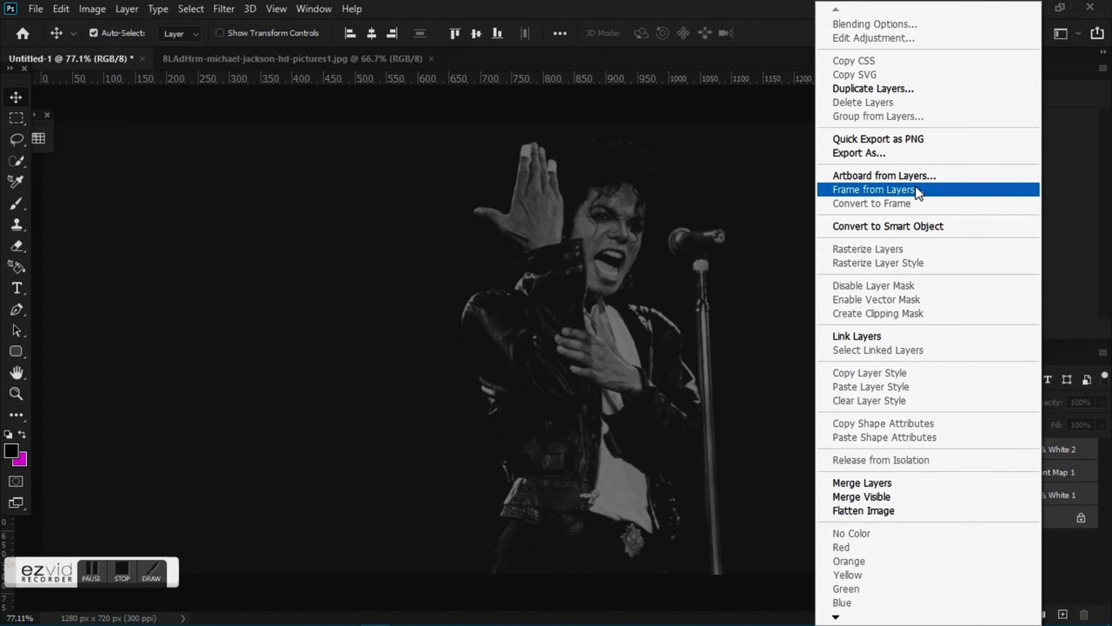
pyautogui.click(1081, 518)
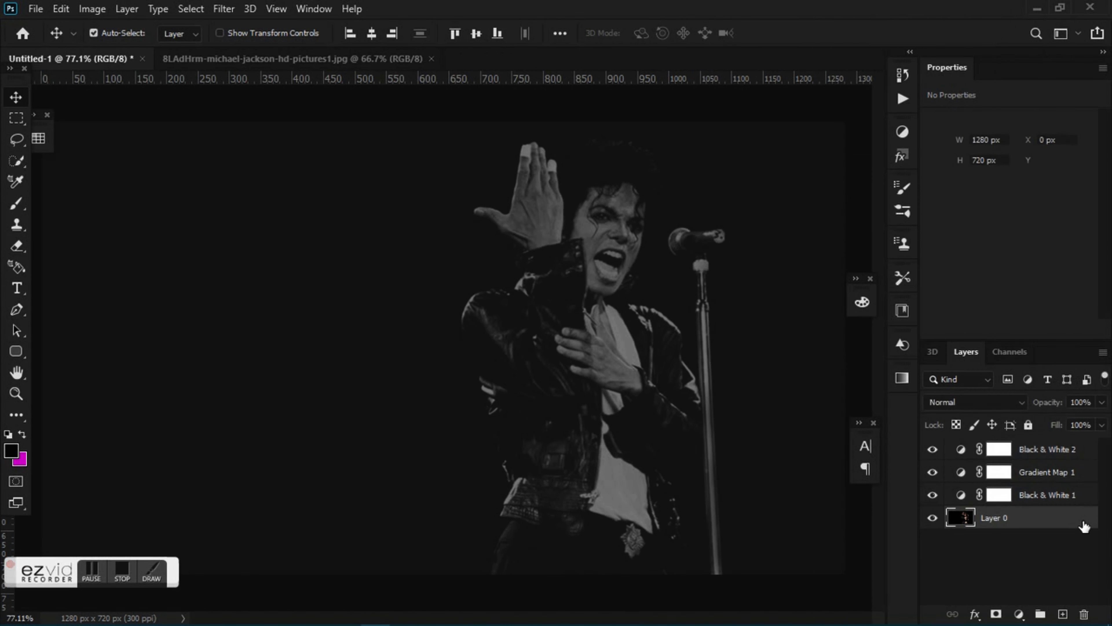
# - Group all the layers into a folder named 'image'
pyautogui.keyDown('shift'); pyautogui.click(1051, 451); pyautogui.keyUp('shift')
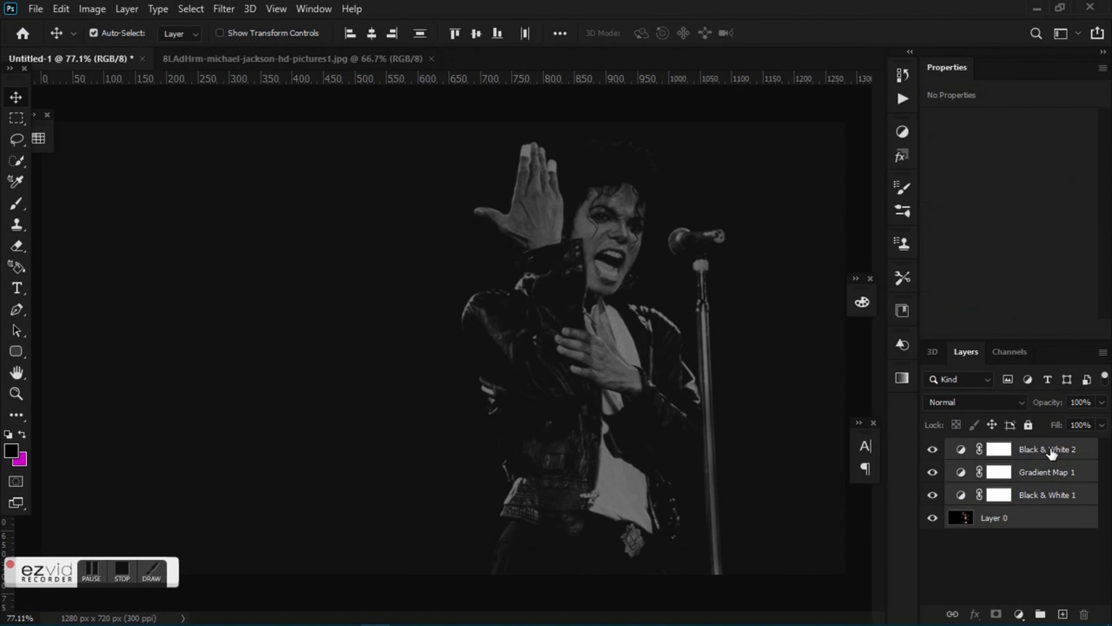
pyautogui.rightClick(1052, 454)
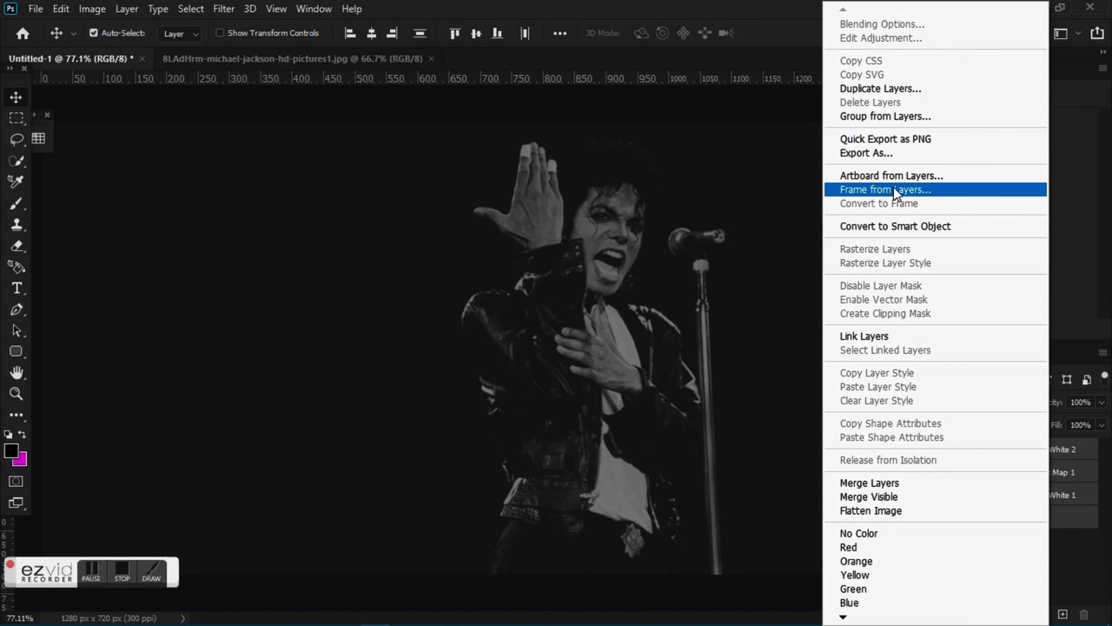
pyautogui.click(883, 116)
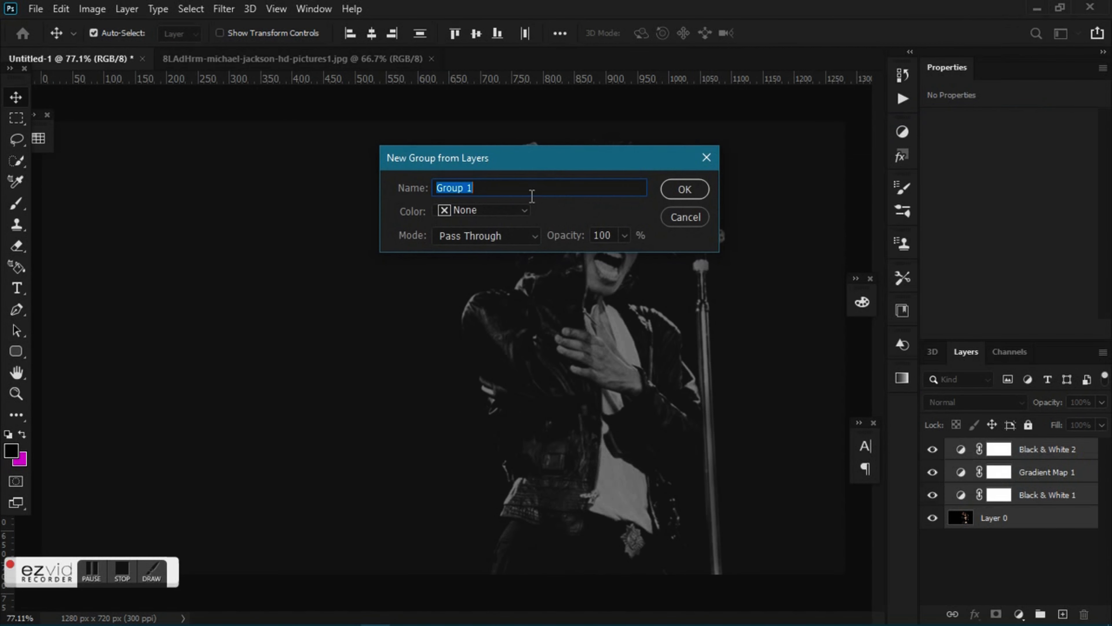
pyautogui.write('im')
pyautogui.click(683, 193)
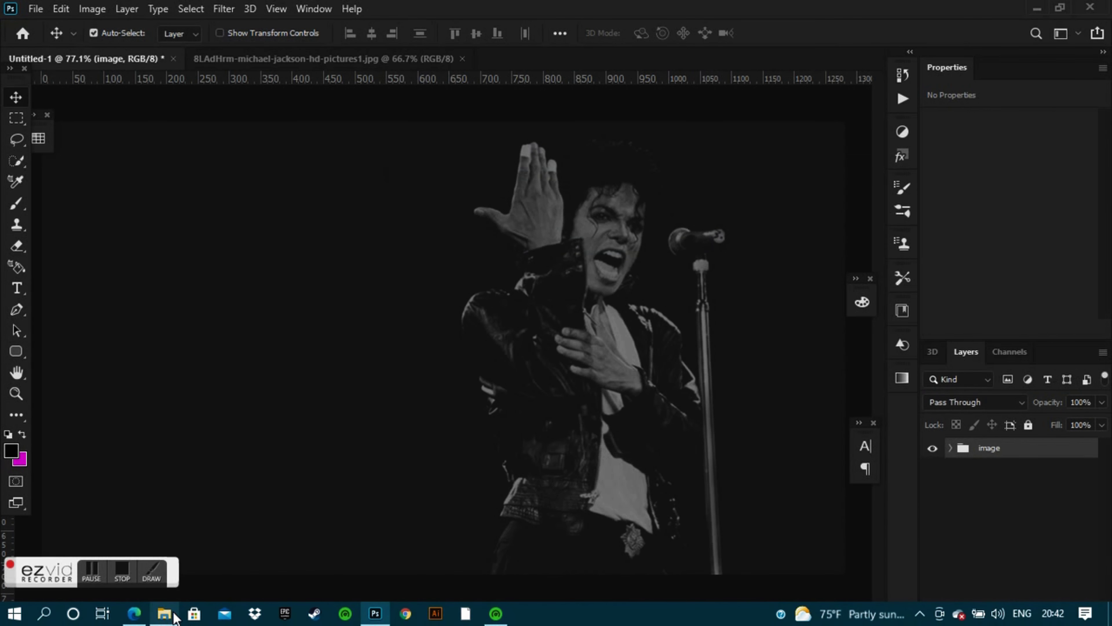
# - Drag overlay-texture1 from the downloaded dust textures into the Photoshop document
pyautogui.click(165, 613)
pyautogui.click(275, 244)
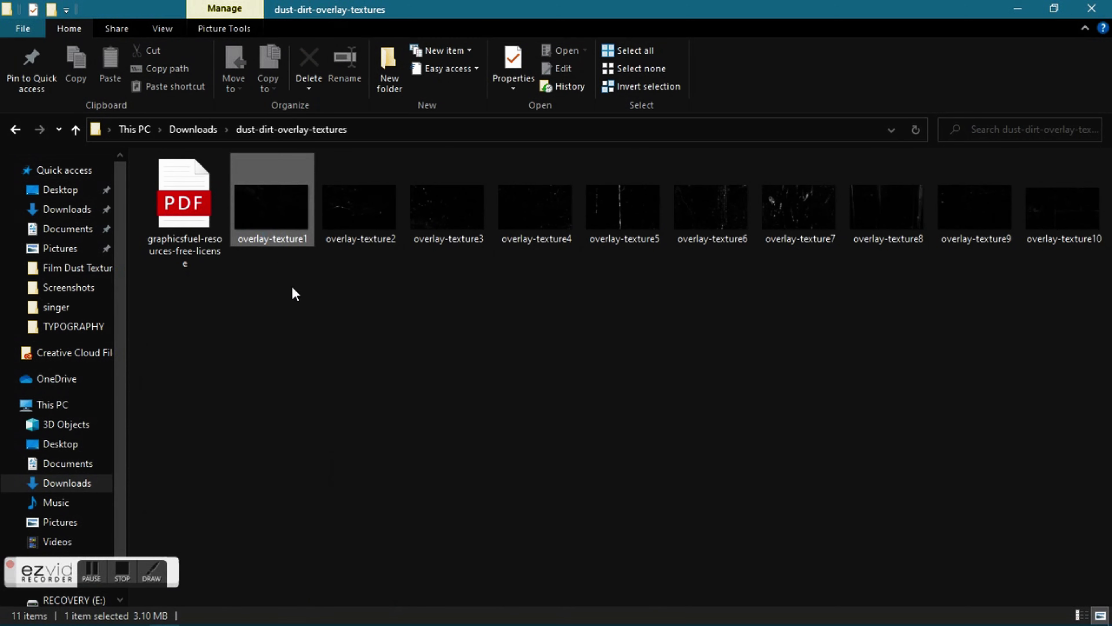
pyautogui.moveTo(275, 244); pyautogui.dragTo(431, 394)
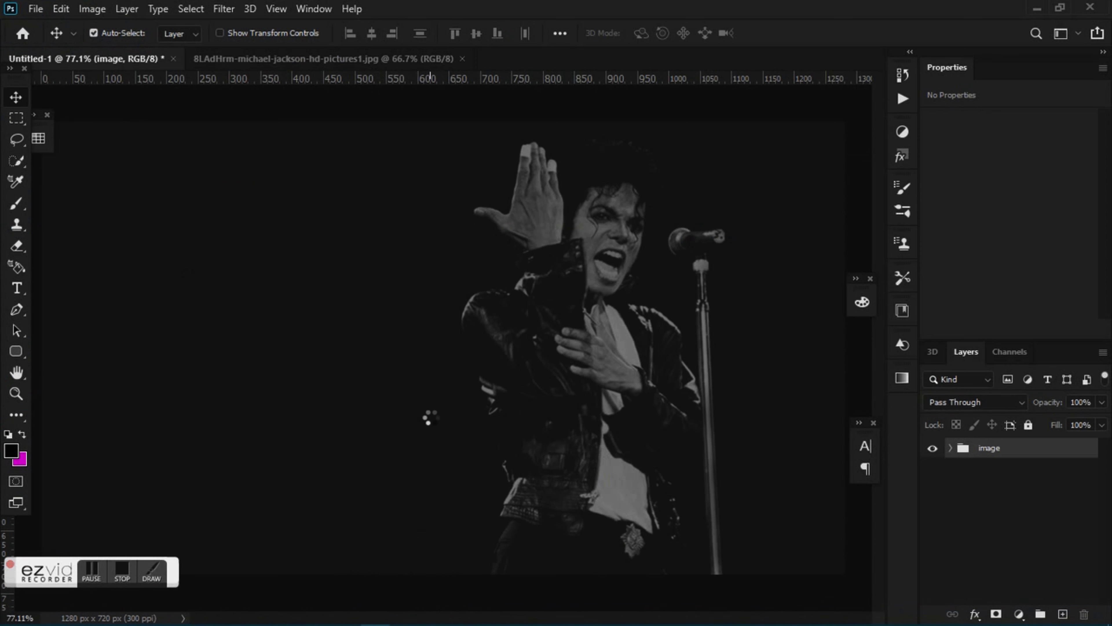
# - Place overlay-texture1 and blend it in Screen mode at 40% opacity
pyautogui.moveTo(431, 393); pyautogui.dragTo(548, 397)
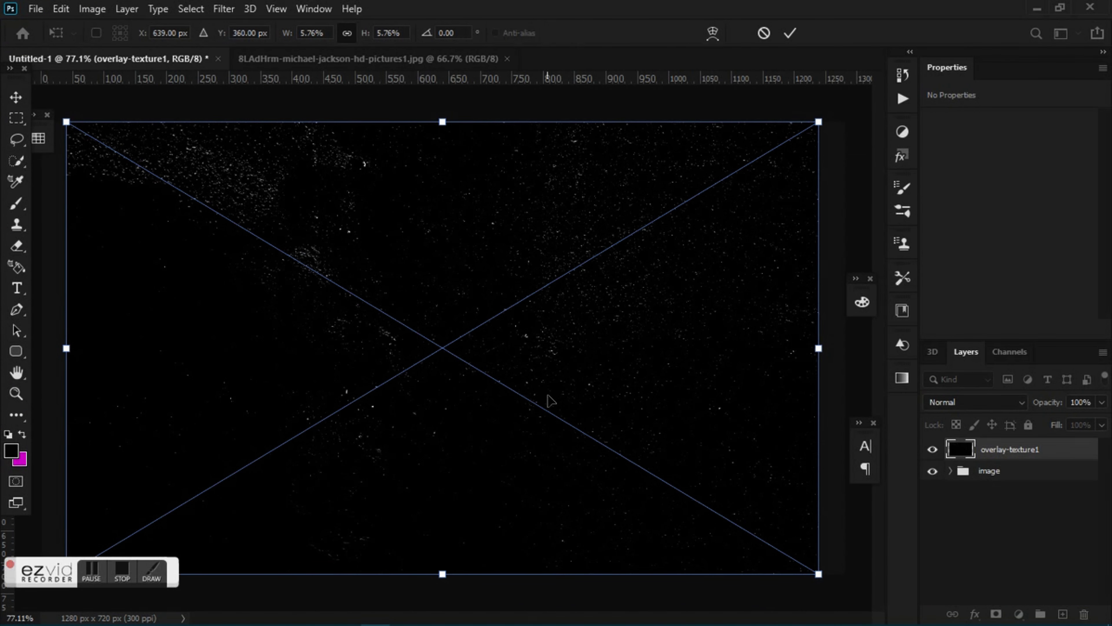
pyautogui.press('Return')
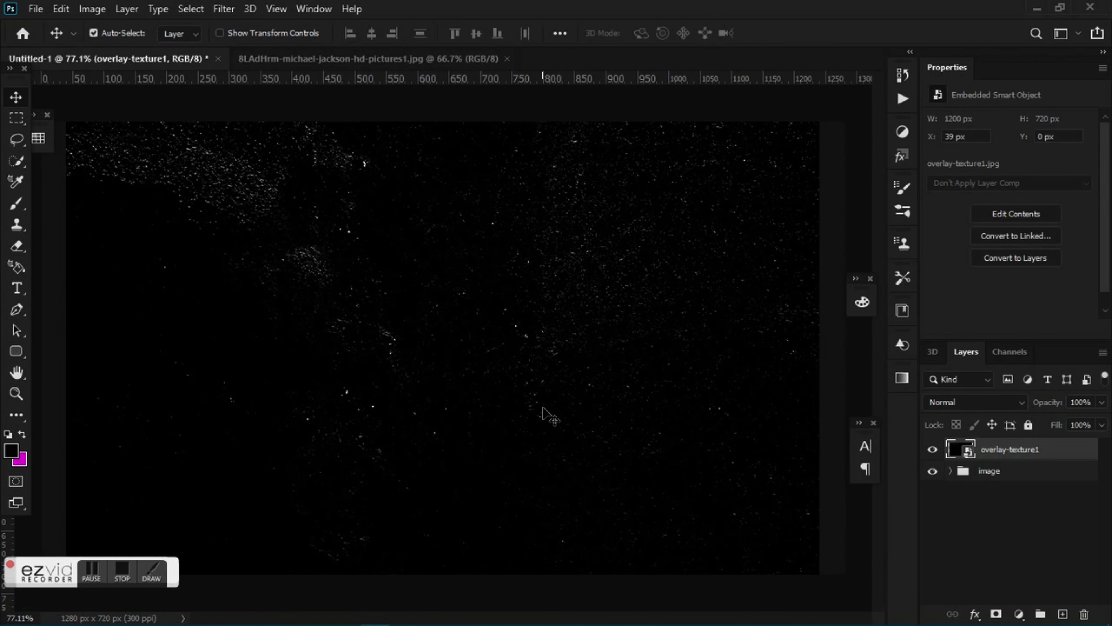
pyautogui.click(1023, 403)
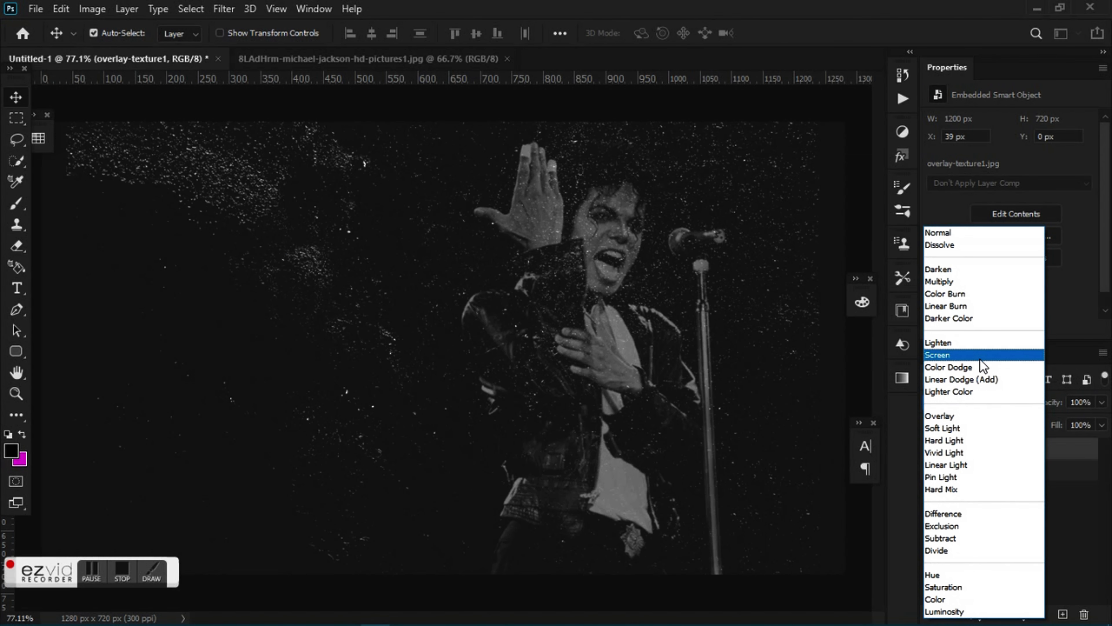
pyautogui.click(981, 356)
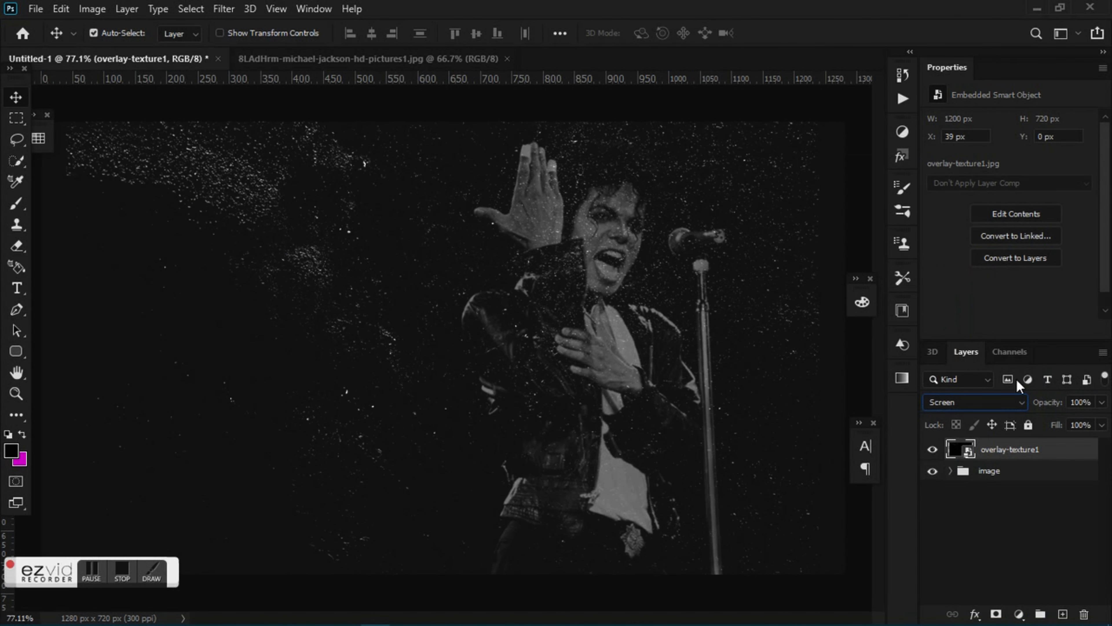
pyautogui.click(1099, 402)
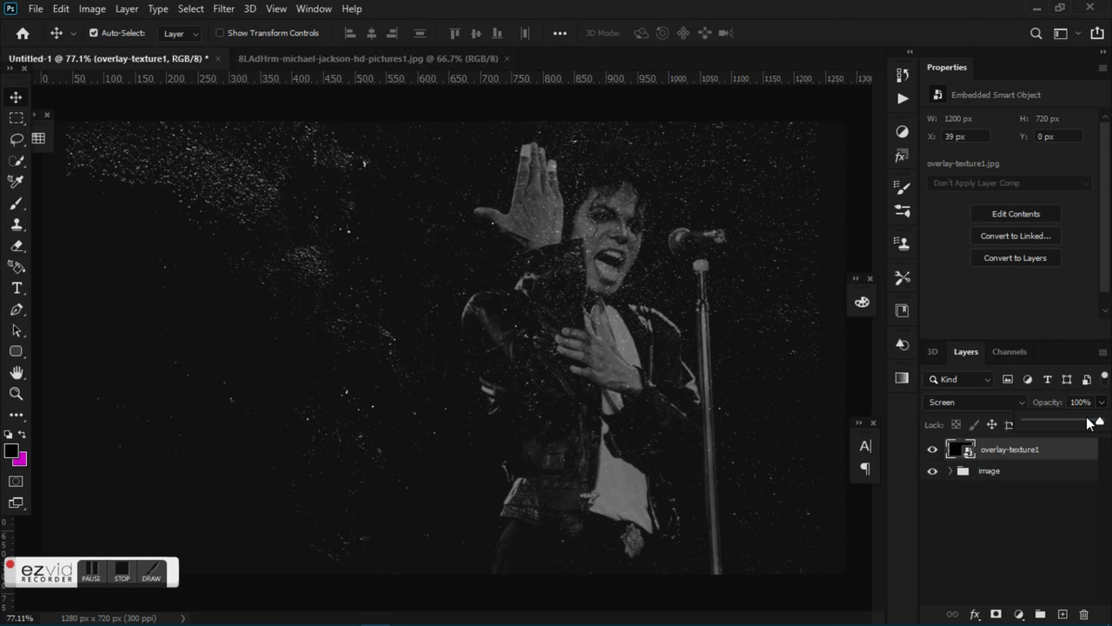
pyautogui.moveTo(1092, 428); pyautogui.dragTo(1066, 424)
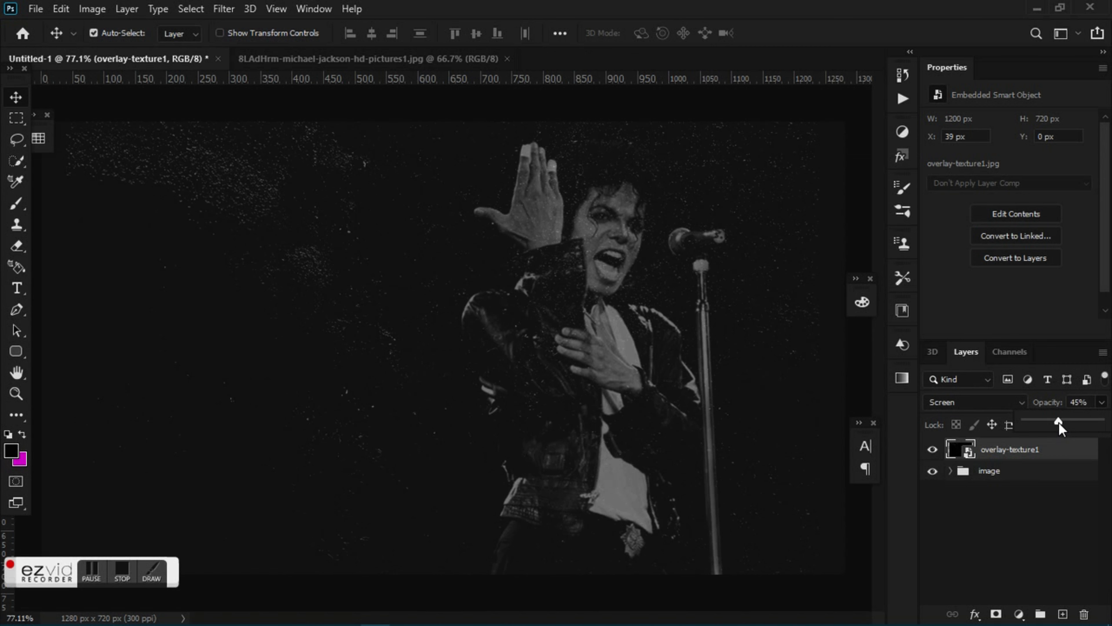
# - Enlarge overlay-texture1 slightly to cover the canvas and rasterize the layer
pyautogui.hotkey('ctrl', 't')
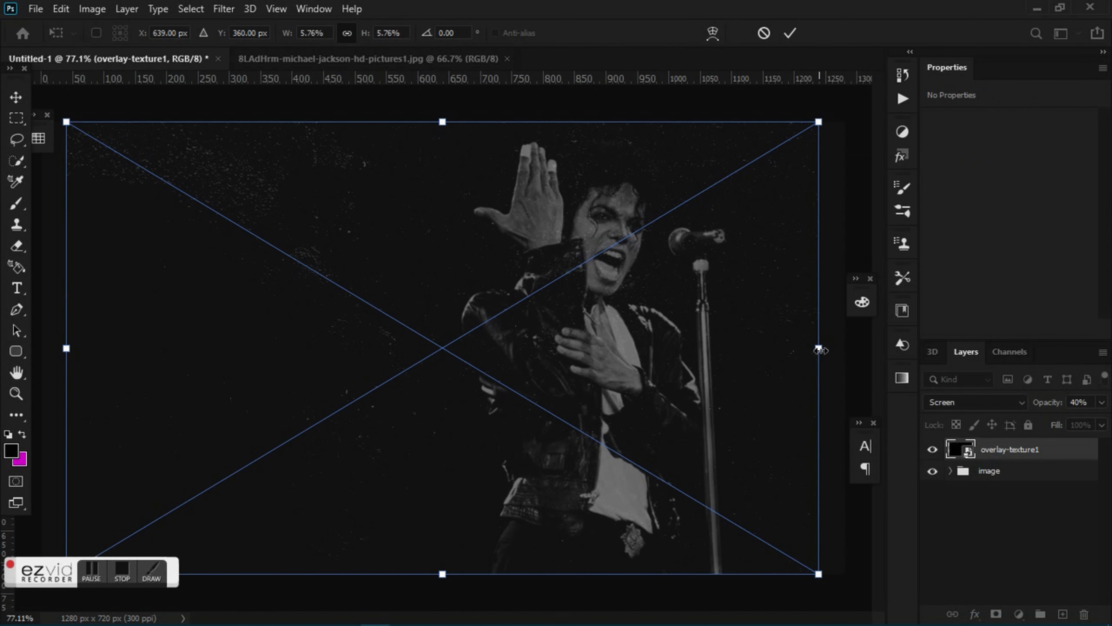
pyautogui.moveTo(819, 349); pyautogui.dragTo(856, 348)
pyautogui.press('Return')
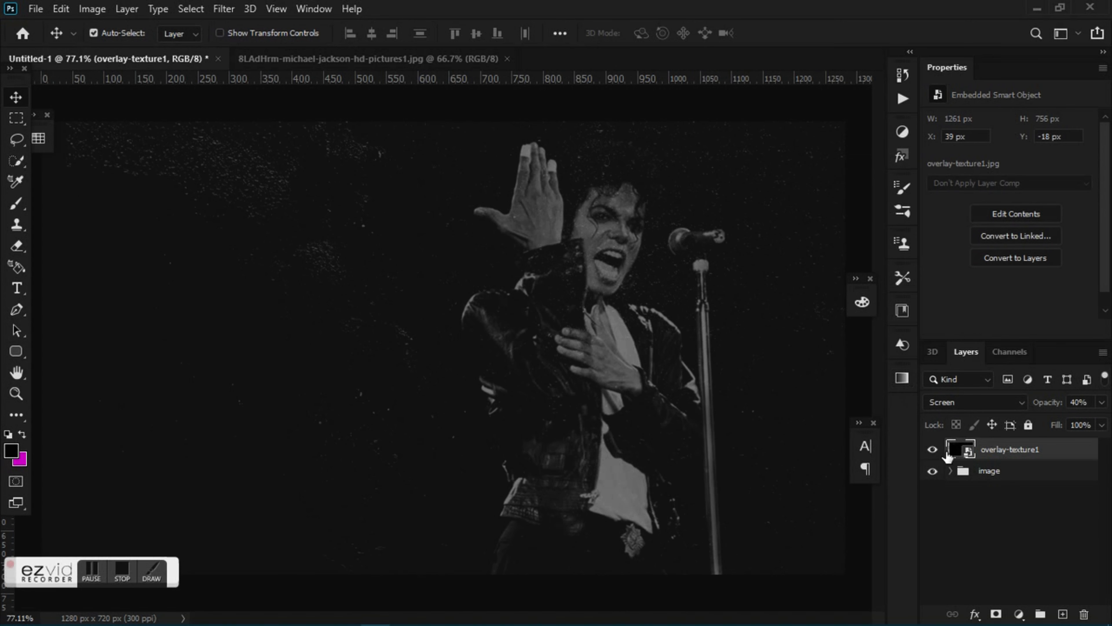
pyautogui.rightClick(1035, 452)
pyautogui.click(884, 314)
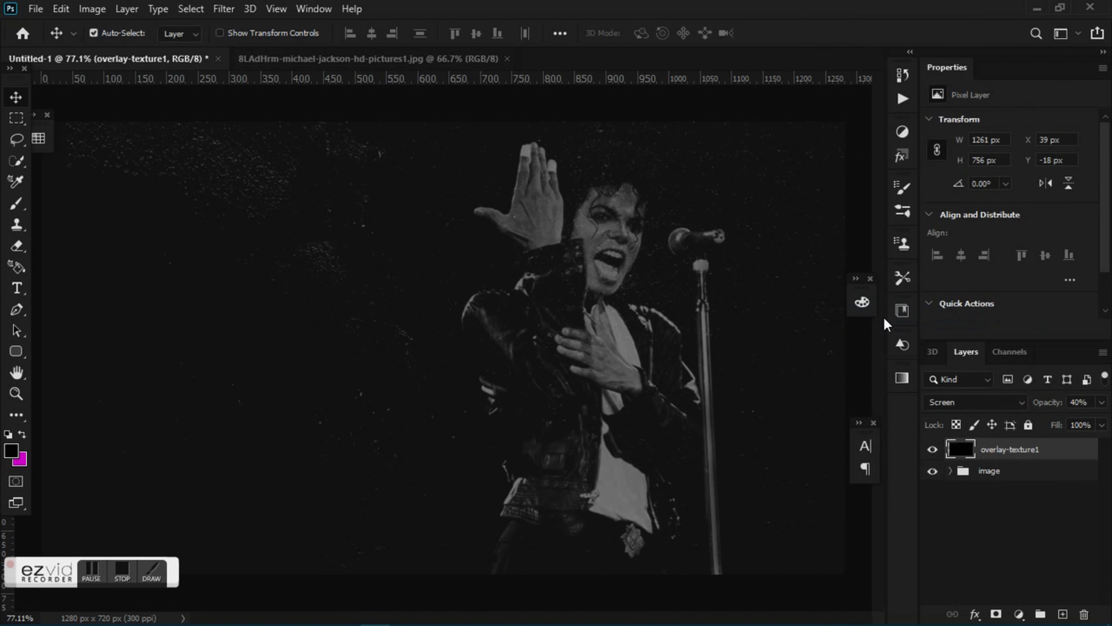
# - Erase dust at 59% opacity from the singer's hair, face, collar, shoulder and arm
pyautogui.click(17, 246)
pyautogui.click(592, 214)
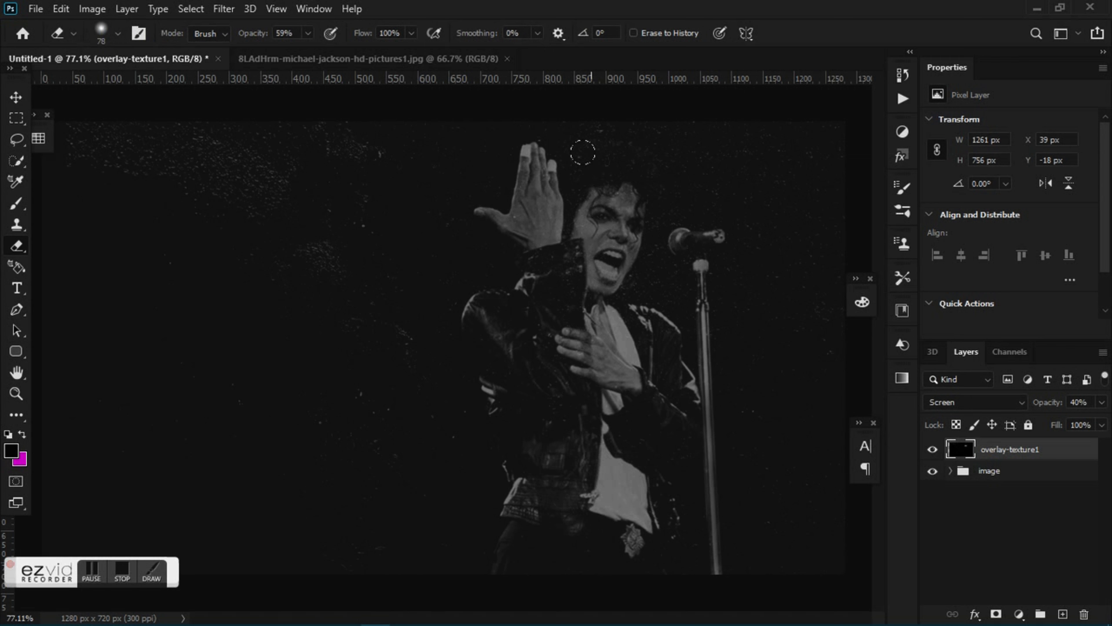
pyautogui.moveTo(648, 169); pyautogui.dragTo(631, 256)
pyautogui.moveTo(607, 303)
pyautogui.mouseDown()
pyautogui.moveTo(661, 336)
pyautogui.moveTo(659, 318)
pyautogui.mouseUp()
pyautogui.moveTo(470, 306); pyautogui.dragTo(475, 365)
pyautogui.moveTo(695, 411); pyautogui.dragTo(700, 434)
# - Add a Levels layer clipped to overlay-texture1 with black input 36
pyautogui.click(1019, 614)
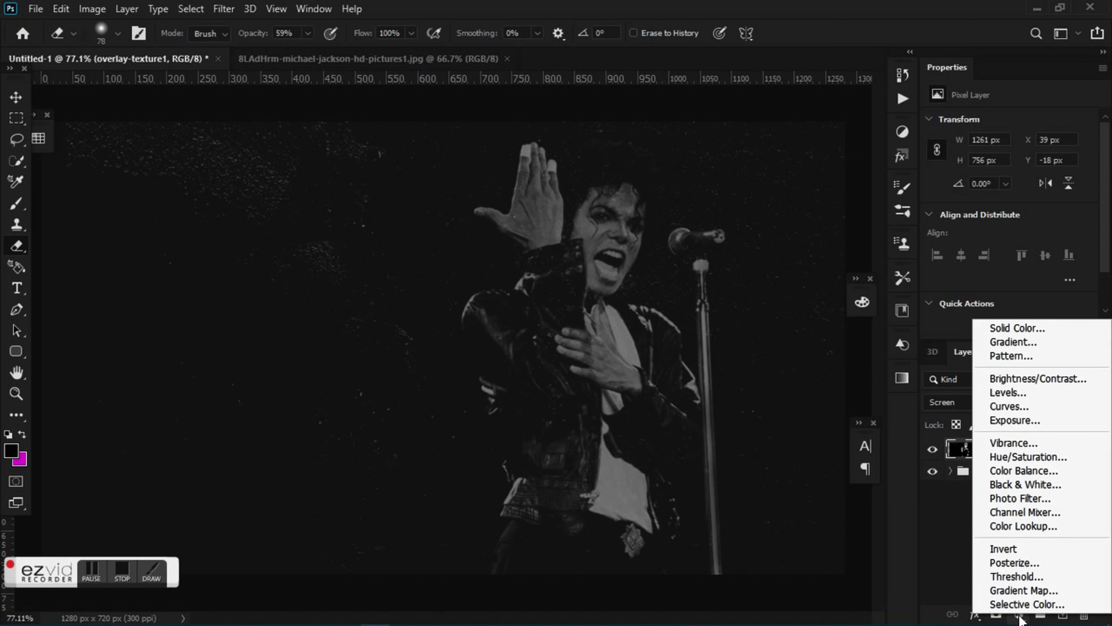
pyautogui.click(1034, 392)
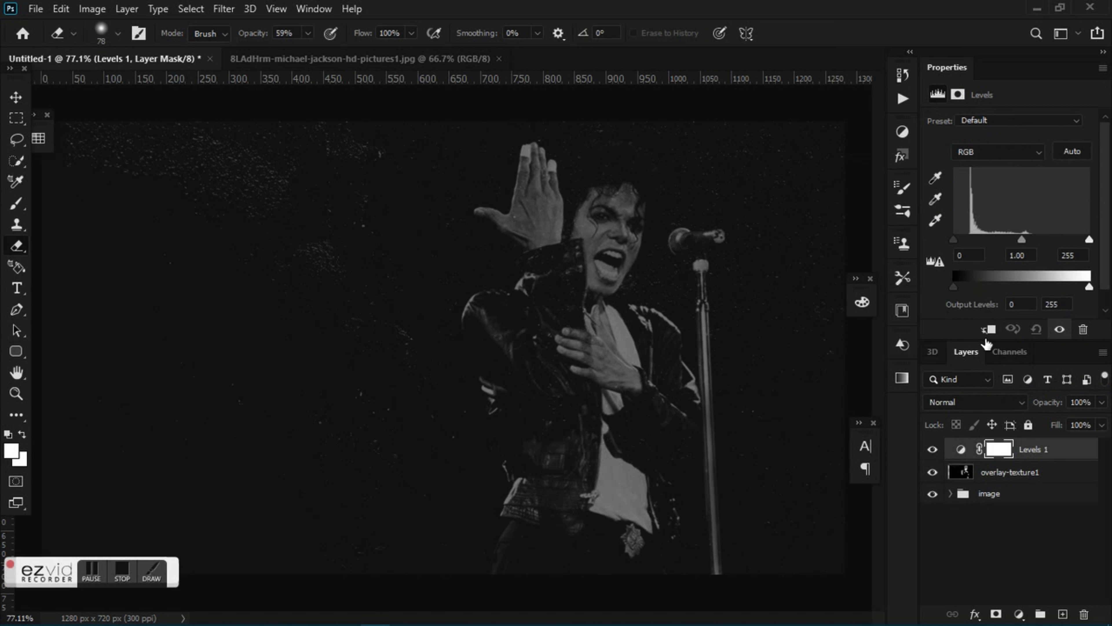
pyautogui.click(988, 329)
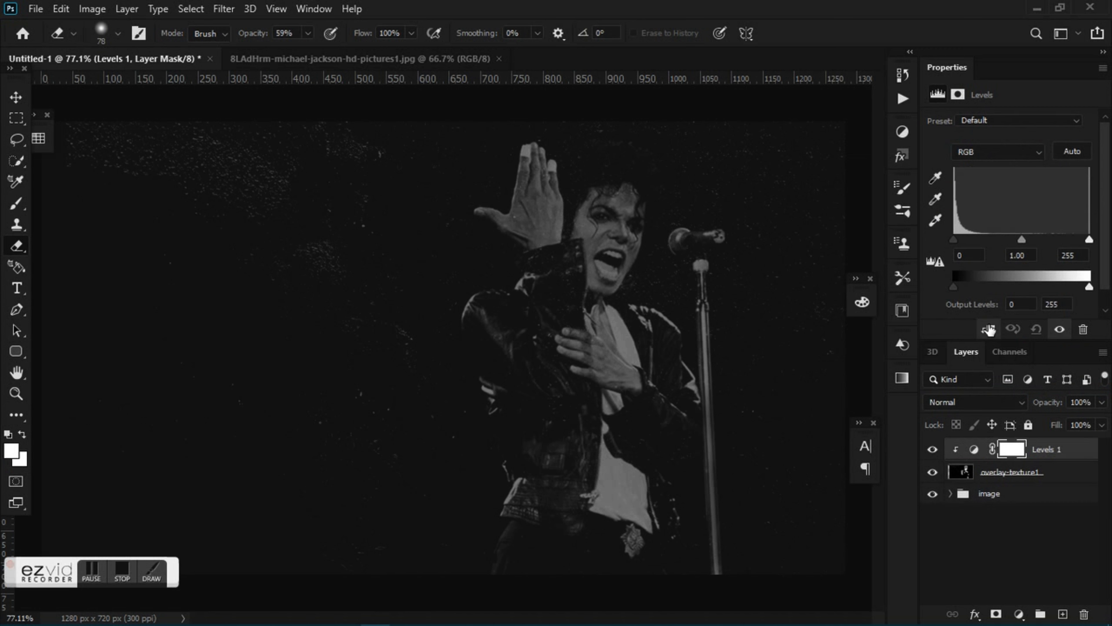
pyautogui.doubleClick(968, 256)
pyautogui.write('36')
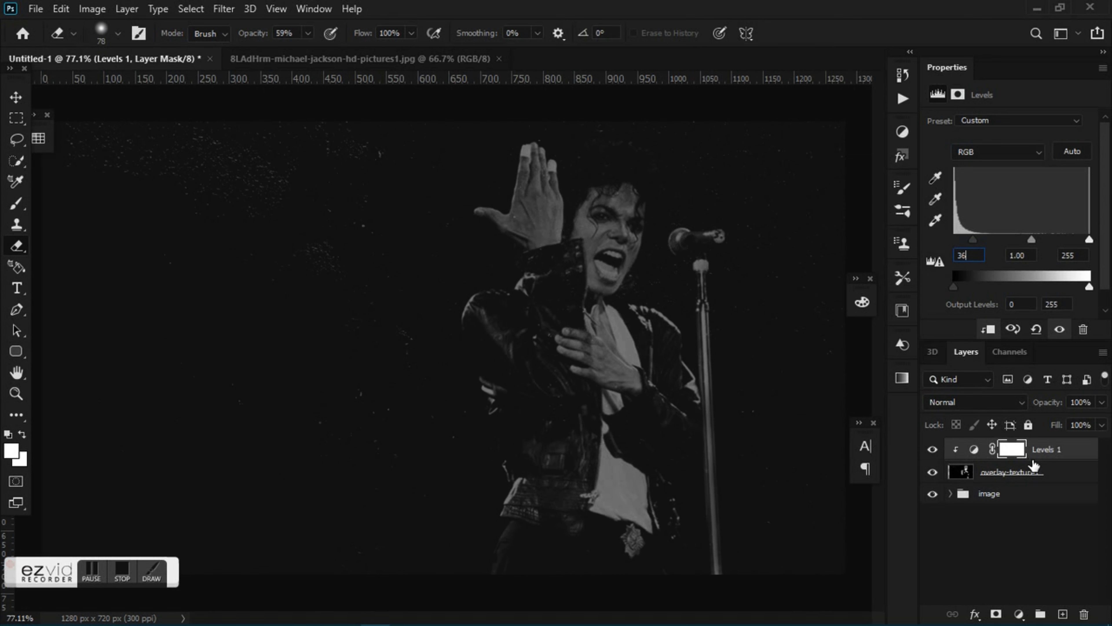
# - Open Downloads > Dust-Noise-Overlay-Textures > Dust & Noise Overlay Textures and drag texture 02 into Photoshop
pyautogui.click(164, 613)
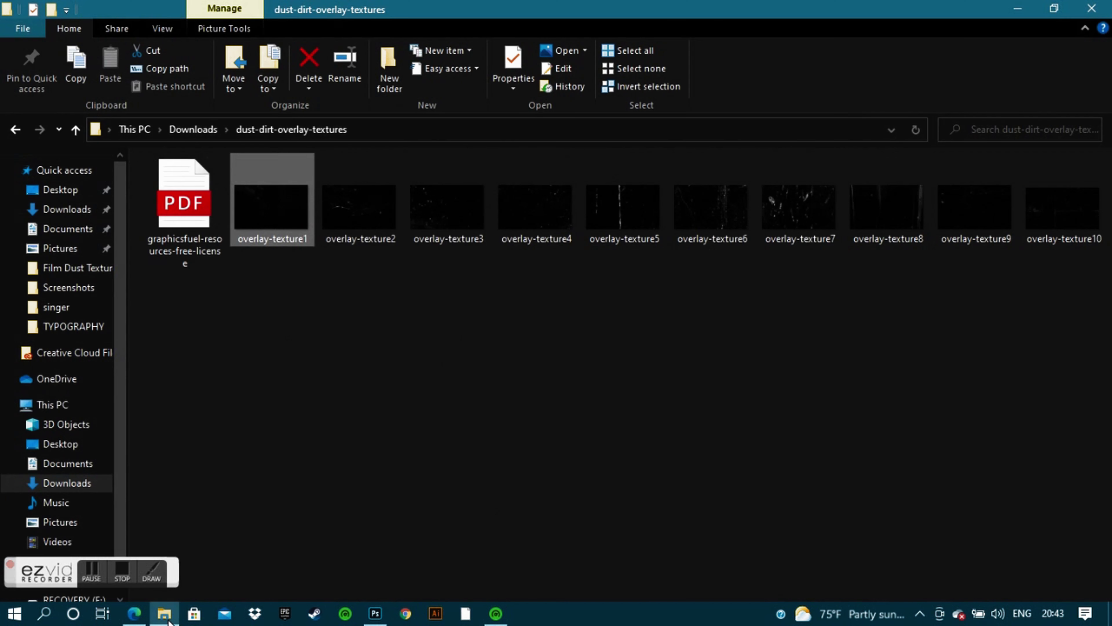
pyautogui.click(217, 127)
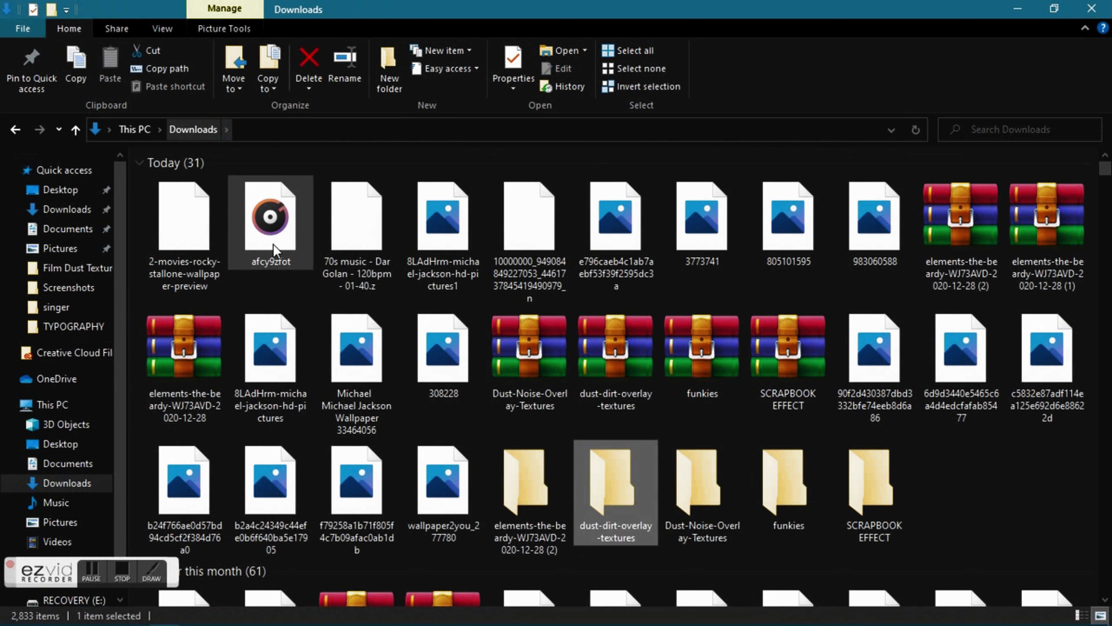
pyautogui.doubleClick(696, 483)
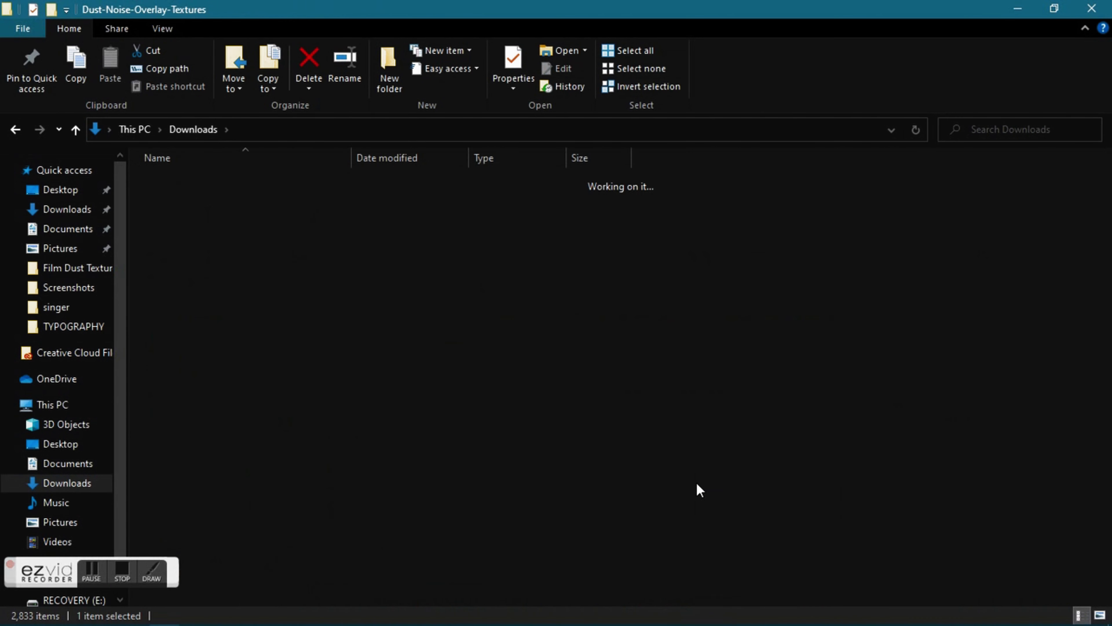
pyautogui.click(256, 198)
pyautogui.doubleClick(257, 197)
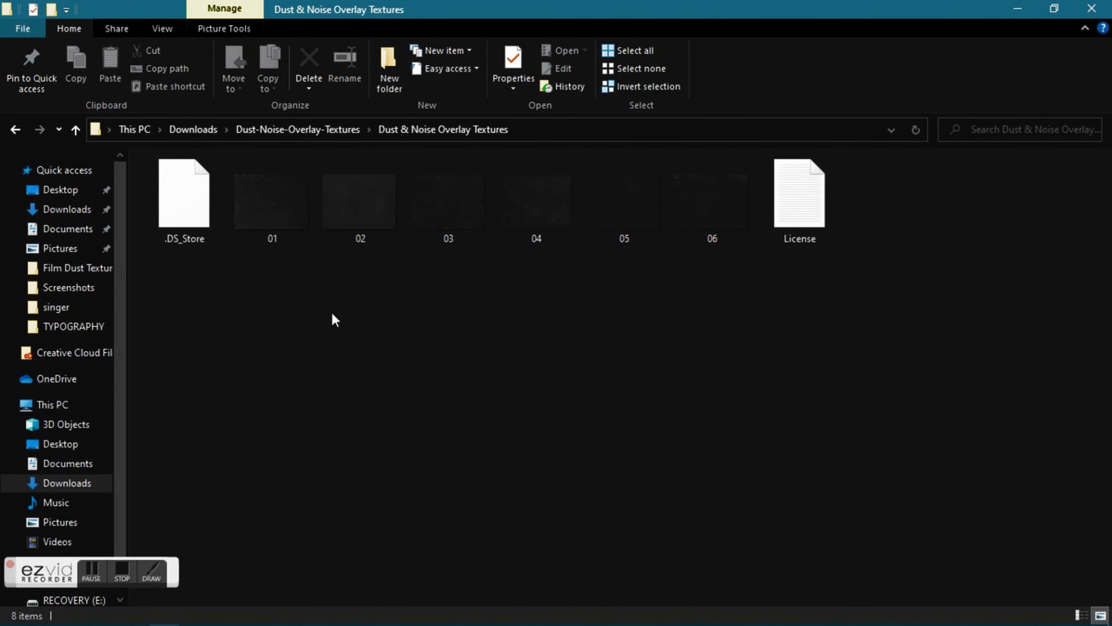
pyautogui.click(355, 238)
pyautogui.moveTo(354, 238)
pyautogui.mouseDown()
pyautogui.moveTo(385, 617)
pyautogui.moveTo(404, 462)
pyautogui.mouseUp()
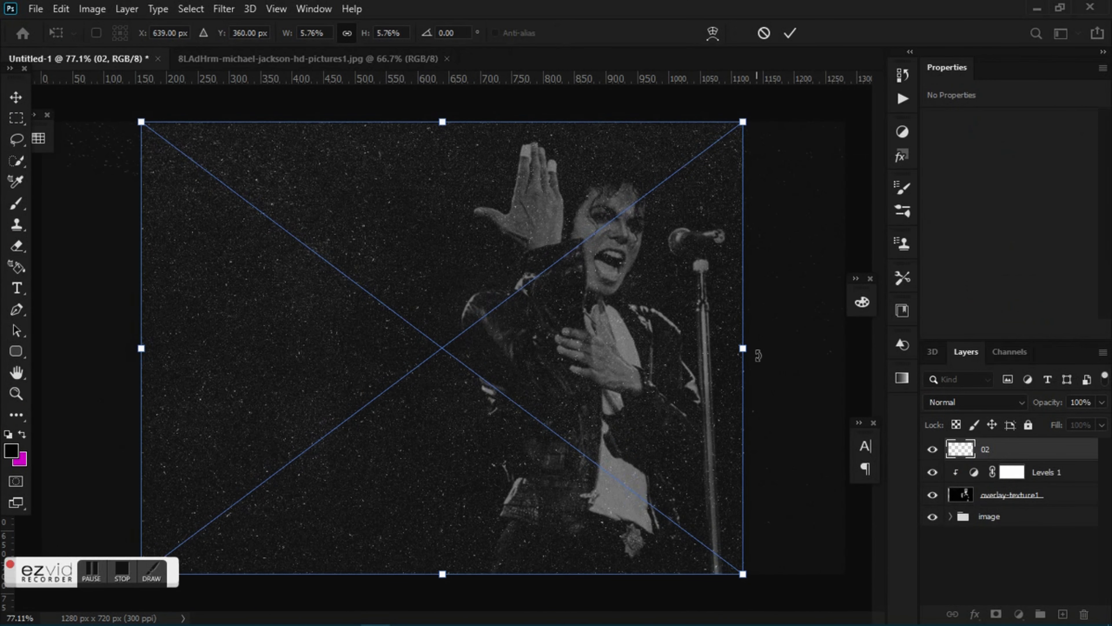
# - Stretch texture 02 across the whole canvas and lower its opacity to 43%
pyautogui.moveTo(746, 347); pyautogui.dragTo(844, 349)
pyautogui.moveTo(141, 347); pyautogui.dragTo(33, 346)
pyautogui.press('e')
pyautogui.press('Return')
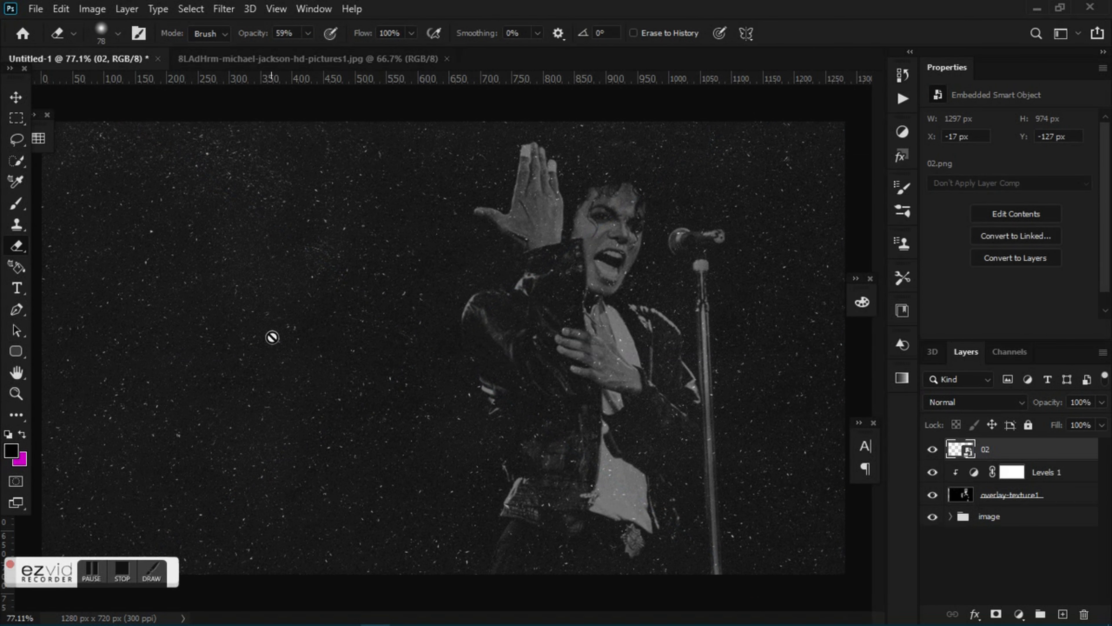
pyautogui.click(1103, 401)
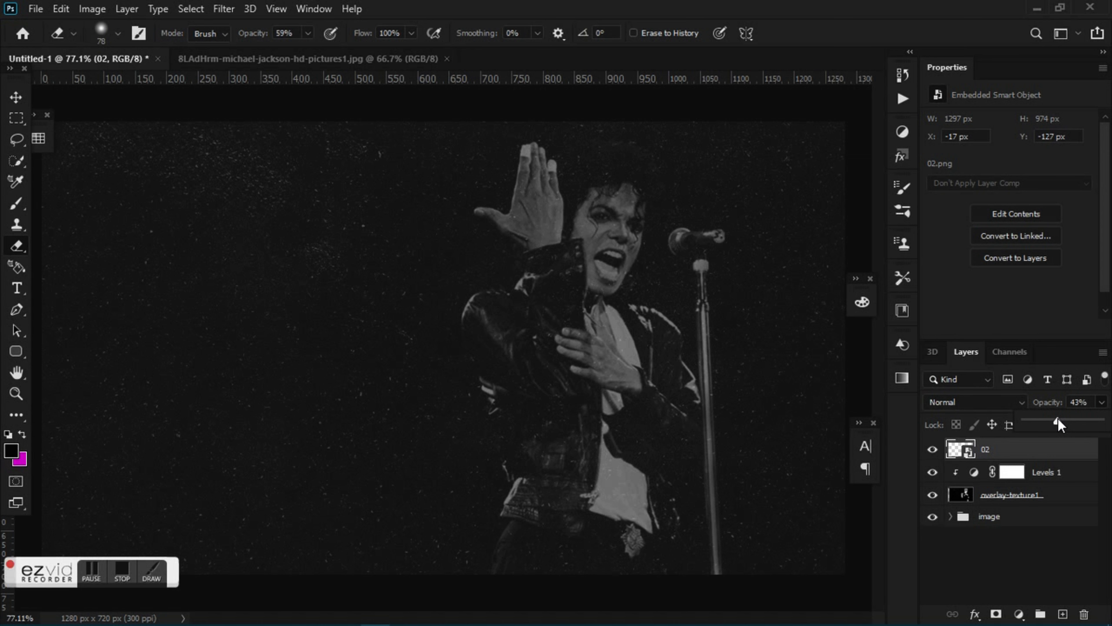
# - Add a Curves layer clipped to 02, pulling the curve down to input 103, output 34
pyautogui.click(1023, 615)
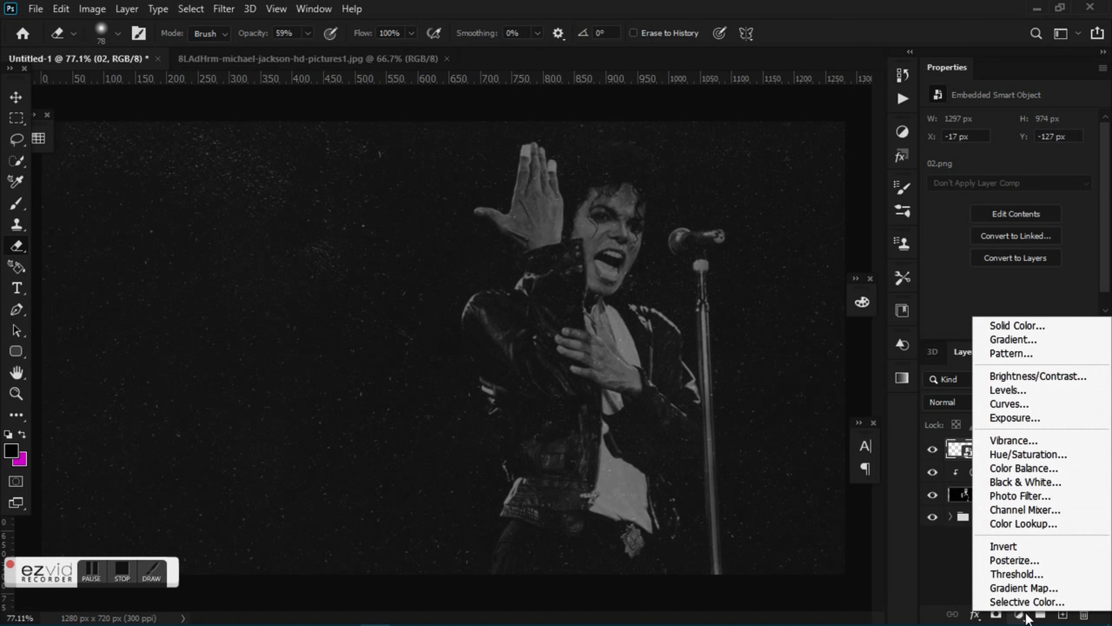
pyautogui.click(1010, 402)
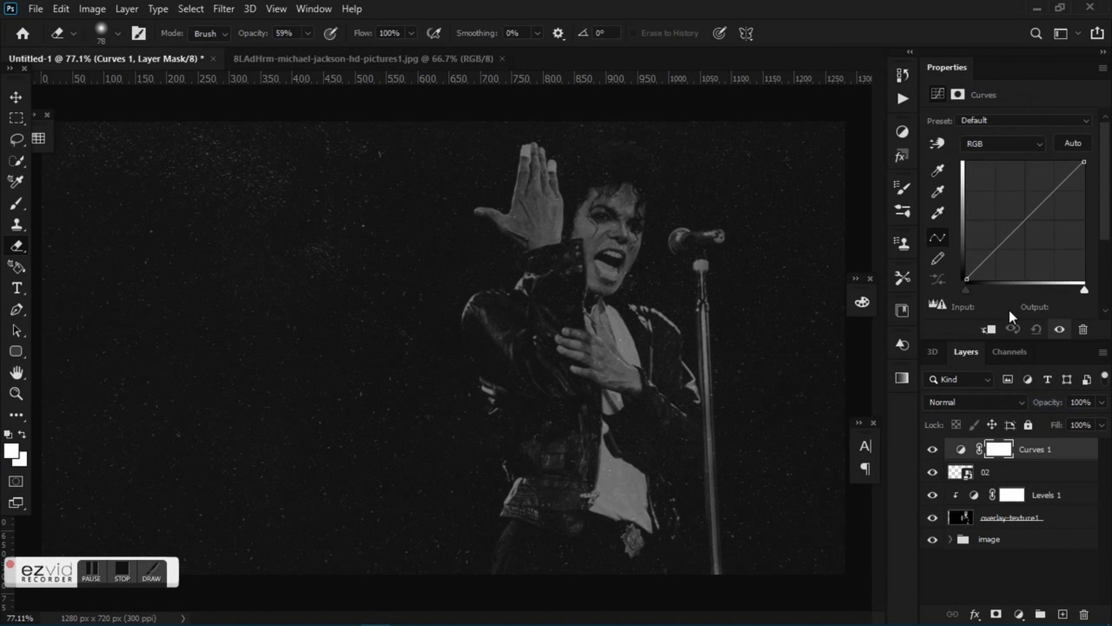
pyautogui.click(988, 329)
pyautogui.moveTo(1003, 243); pyautogui.dragTo(1007, 252)
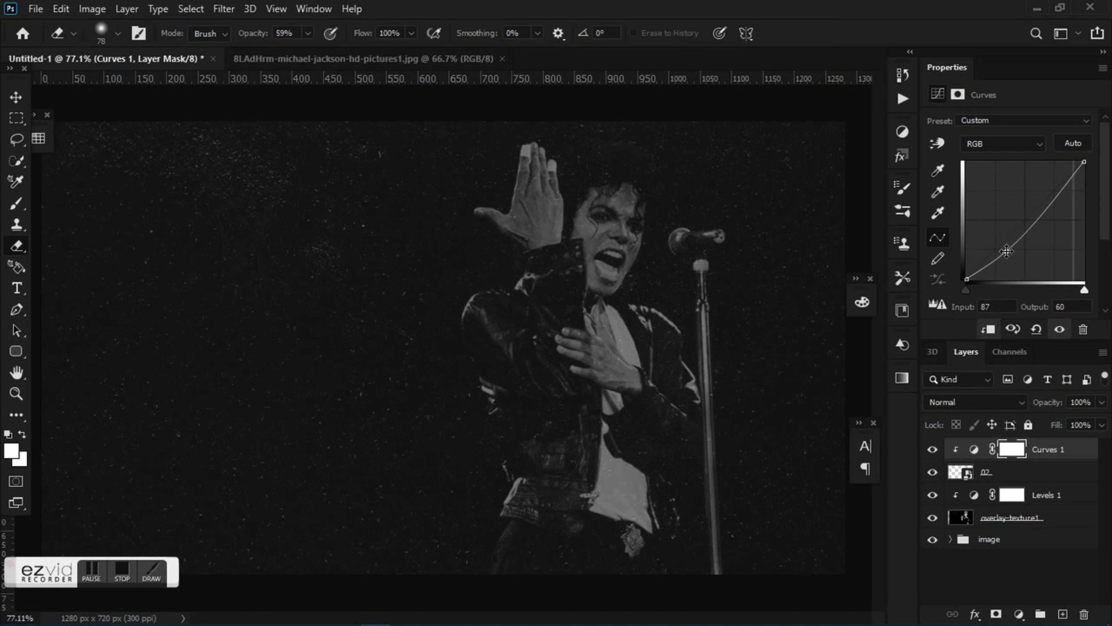
pyautogui.moveTo(1041, 219); pyautogui.dragTo(1045, 222)
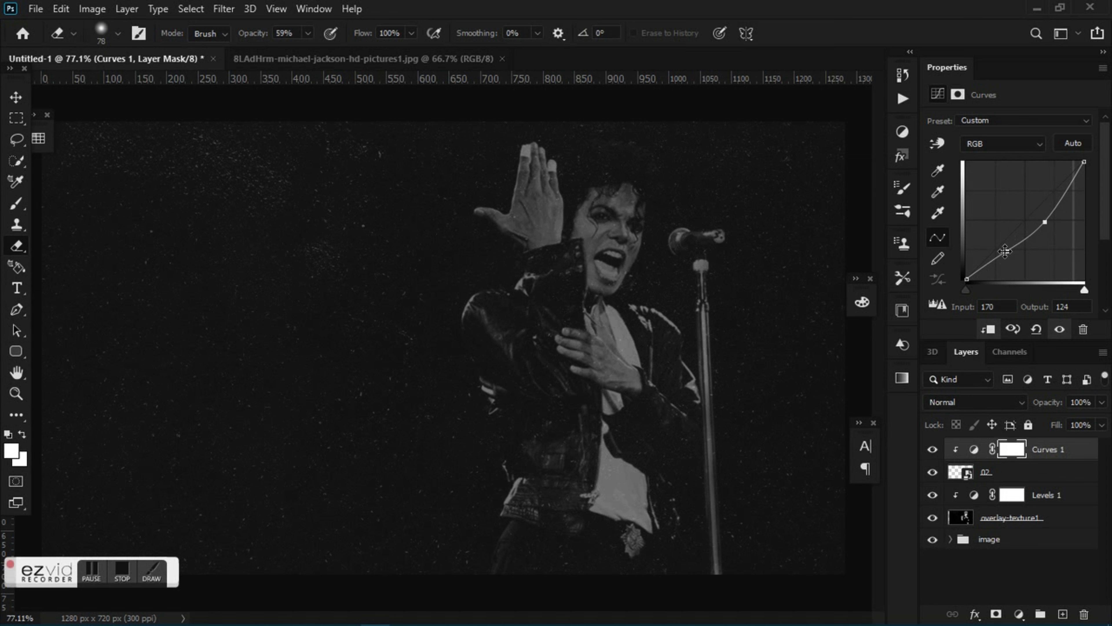
pyautogui.moveTo(1006, 254)
pyautogui.mouseDown()
pyautogui.moveTo(1033, 285)
pyautogui.moveTo(1014, 263)
pyautogui.mouseUp()
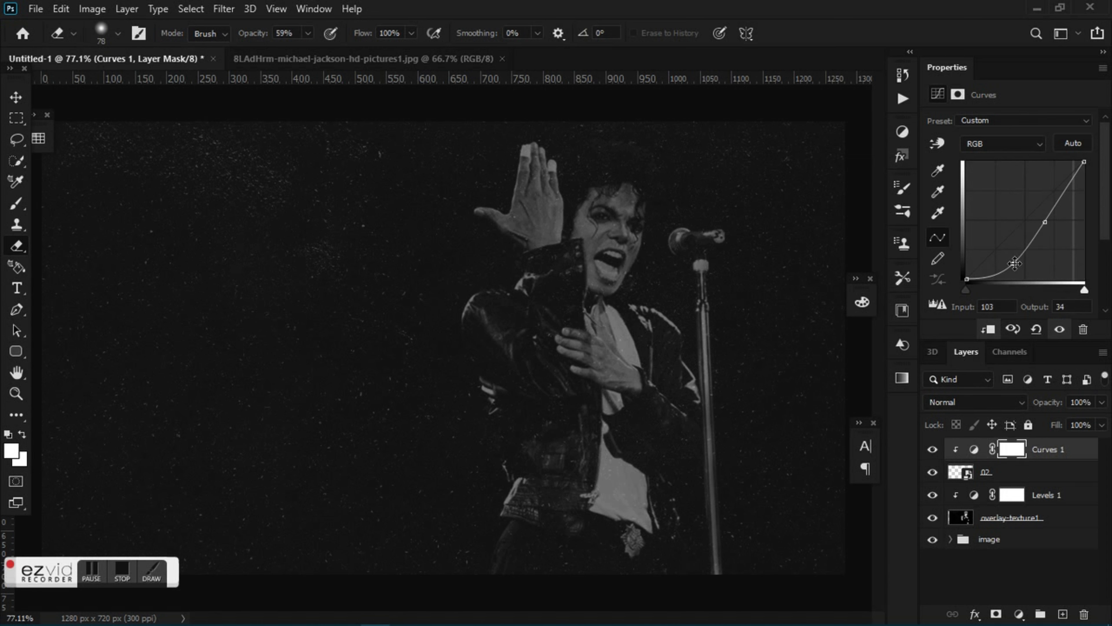
pyautogui.click(15, 393)
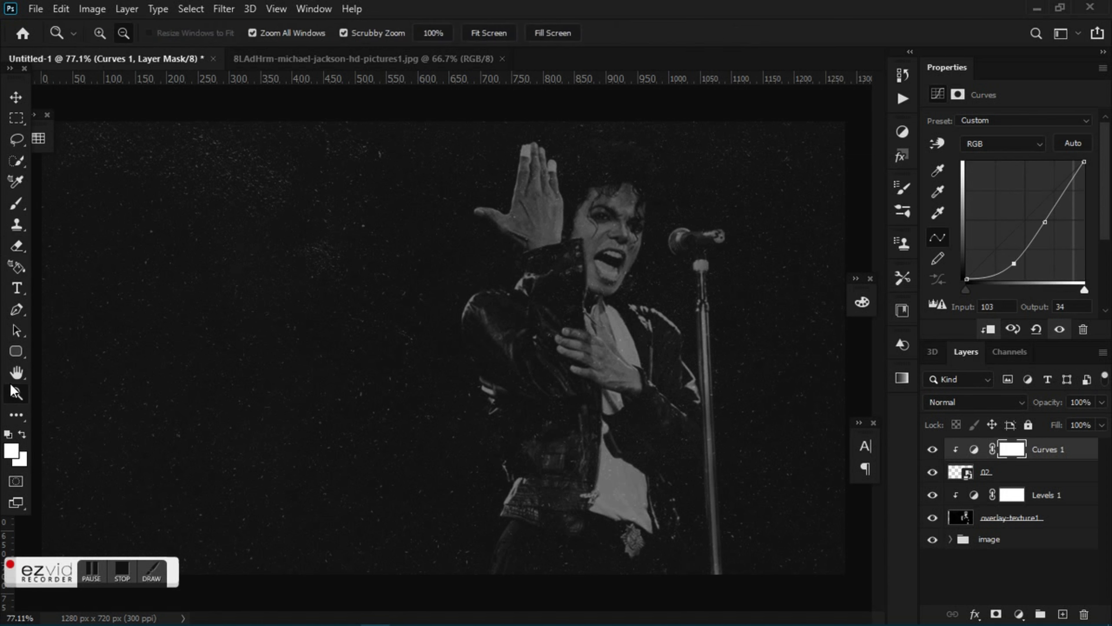
pyautogui.moveTo(611, 232)
pyautogui.mouseDown()
pyautogui.moveTo(627, 238)
pyautogui.moveTo(622, 256)
pyautogui.mouseUp()
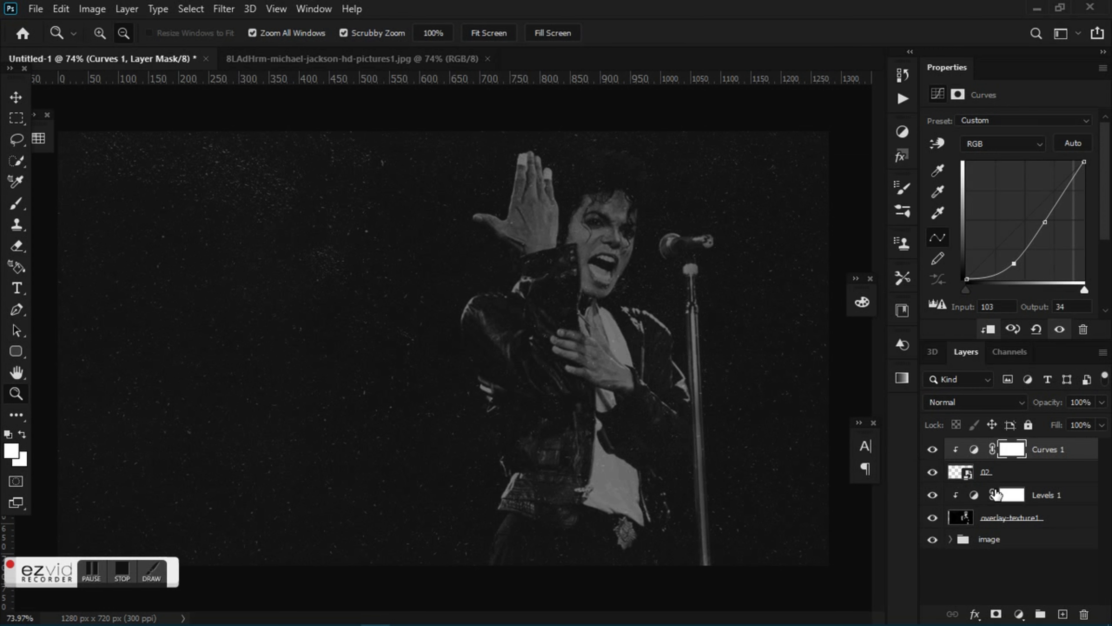
# - Group overlay-texture1, Levels 1, 02 and Curves 1 into a folder named 'texture'
pyautogui.click(1020, 475)
pyautogui.click(1052, 519)
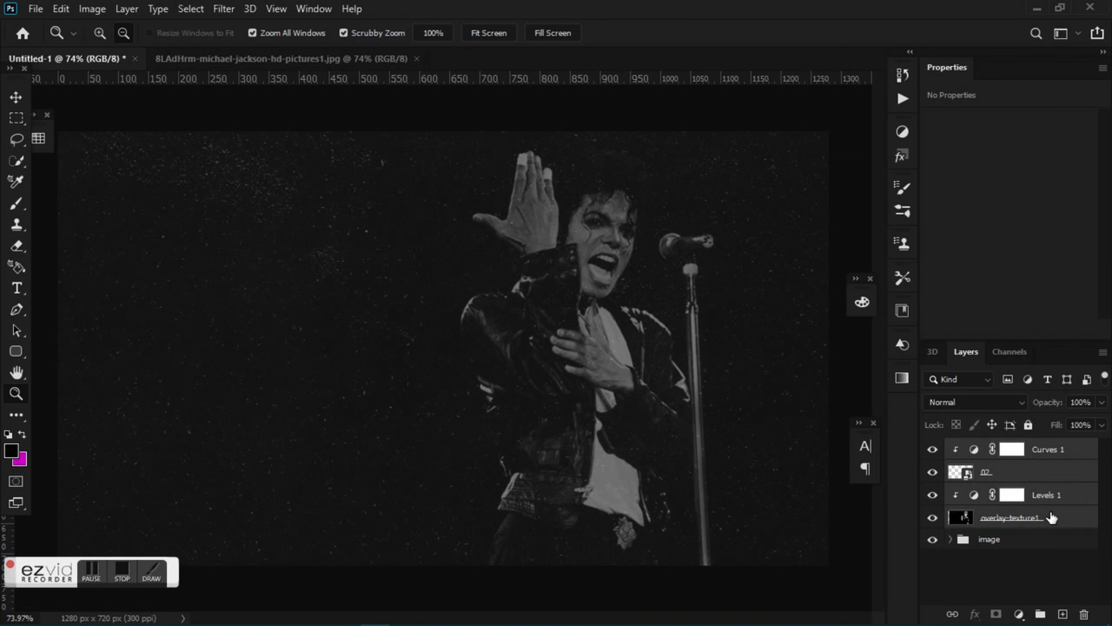
pyautogui.rightClick(1052, 519)
pyautogui.click(932, 116)
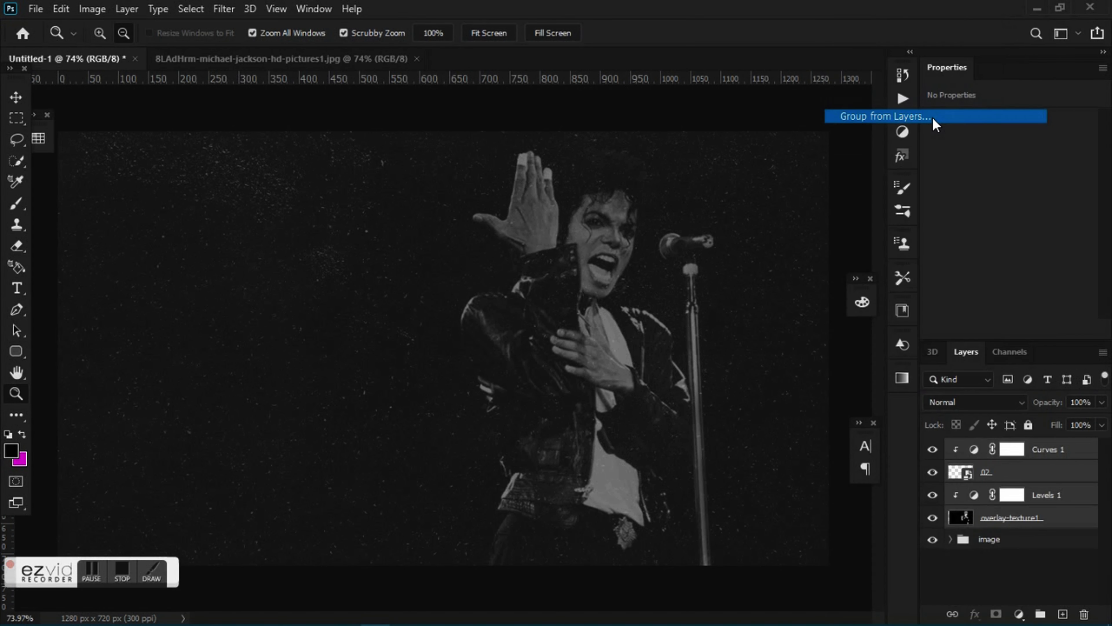
pyautogui.write('texture')
pyautogui.click(693, 192)
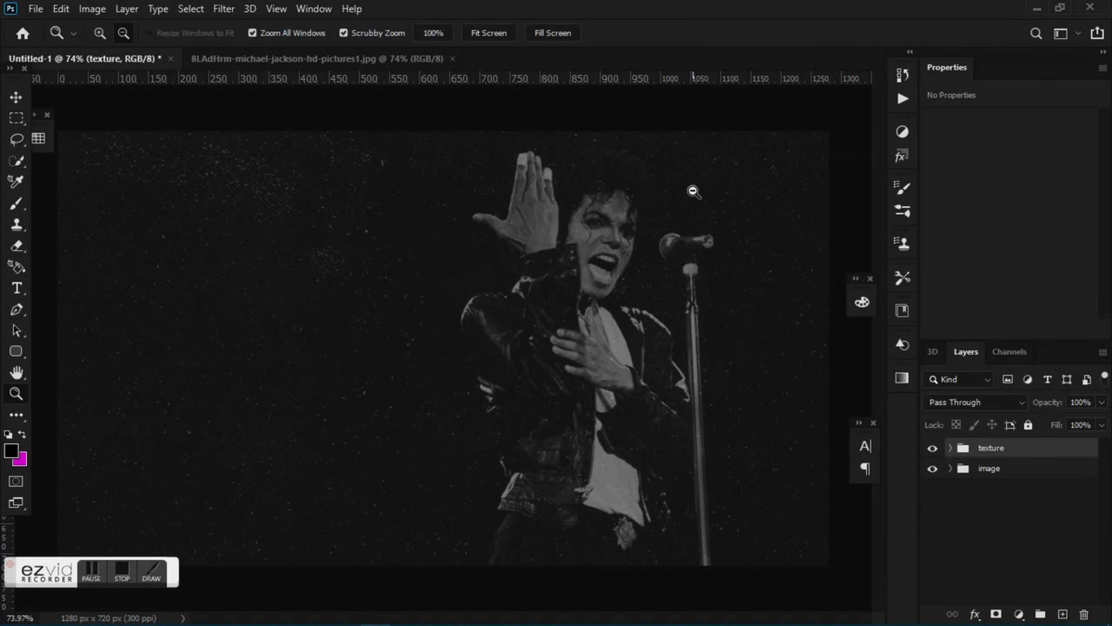
# - Add a Gradient Map layer with its left stop yellow f9d615 and a stop at 36%
pyautogui.click(1019, 614)
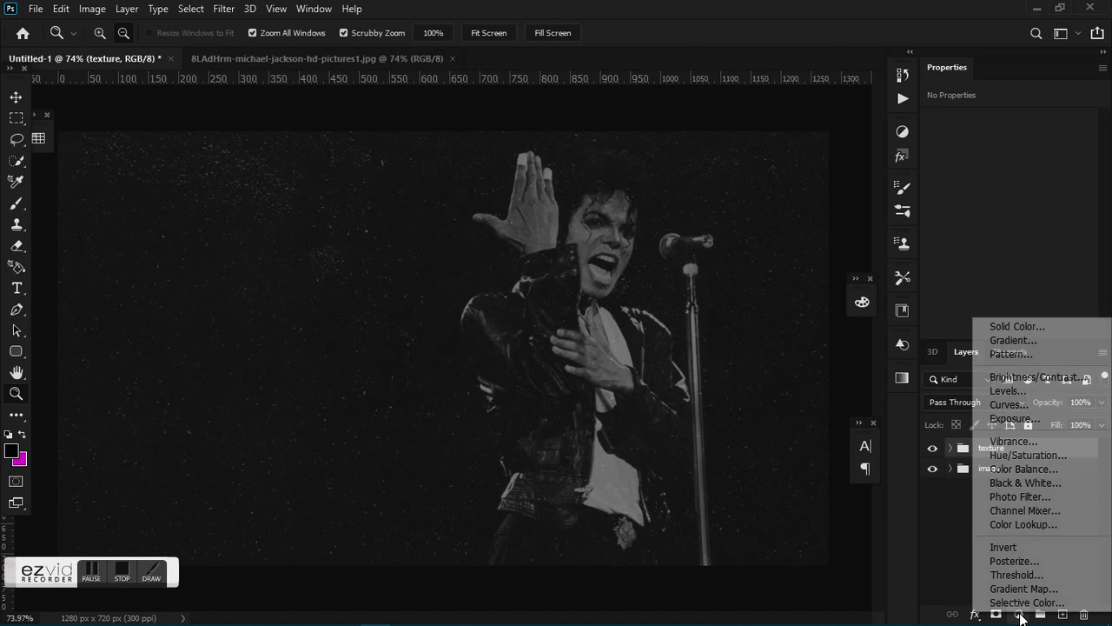
pyautogui.click(1021, 589)
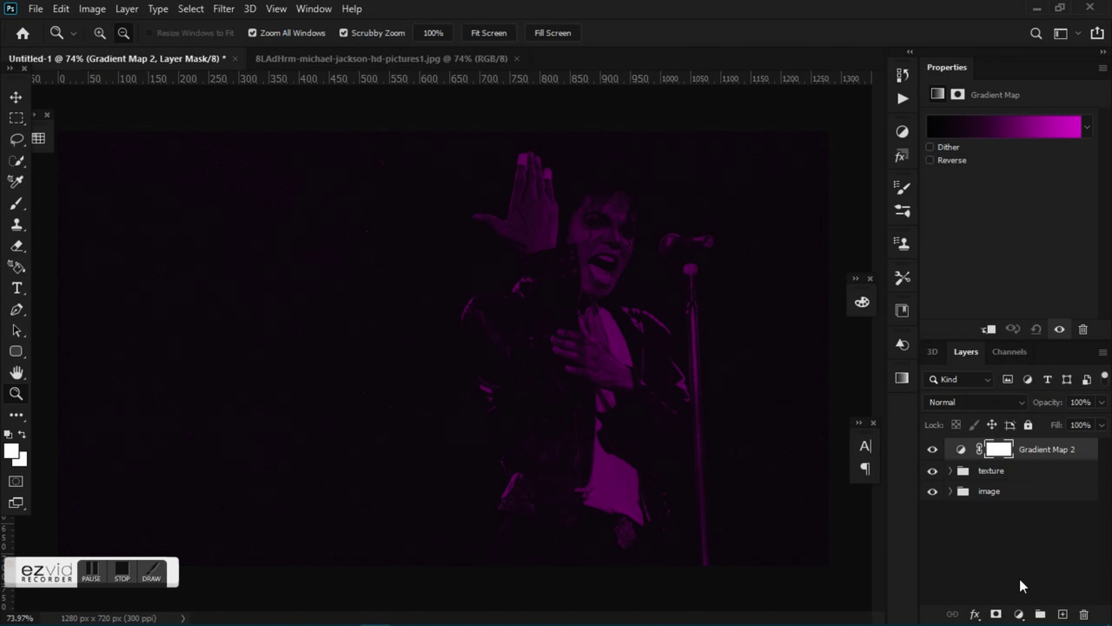
pyautogui.click(995, 137)
pyautogui.click(752, 443)
pyautogui.doubleClick(752, 441)
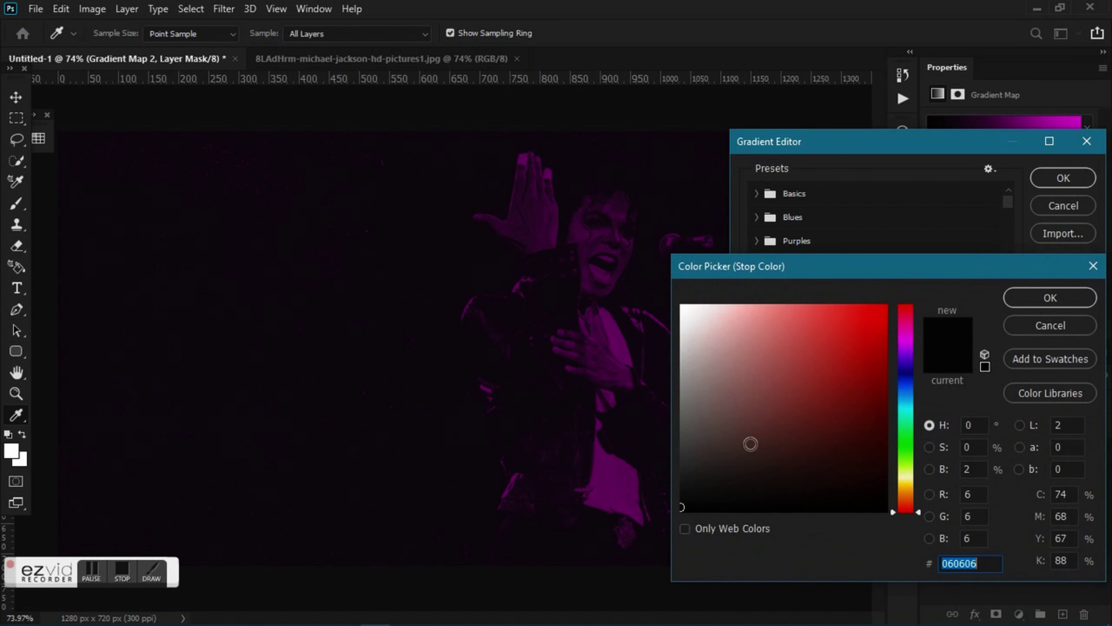
pyautogui.write('f')
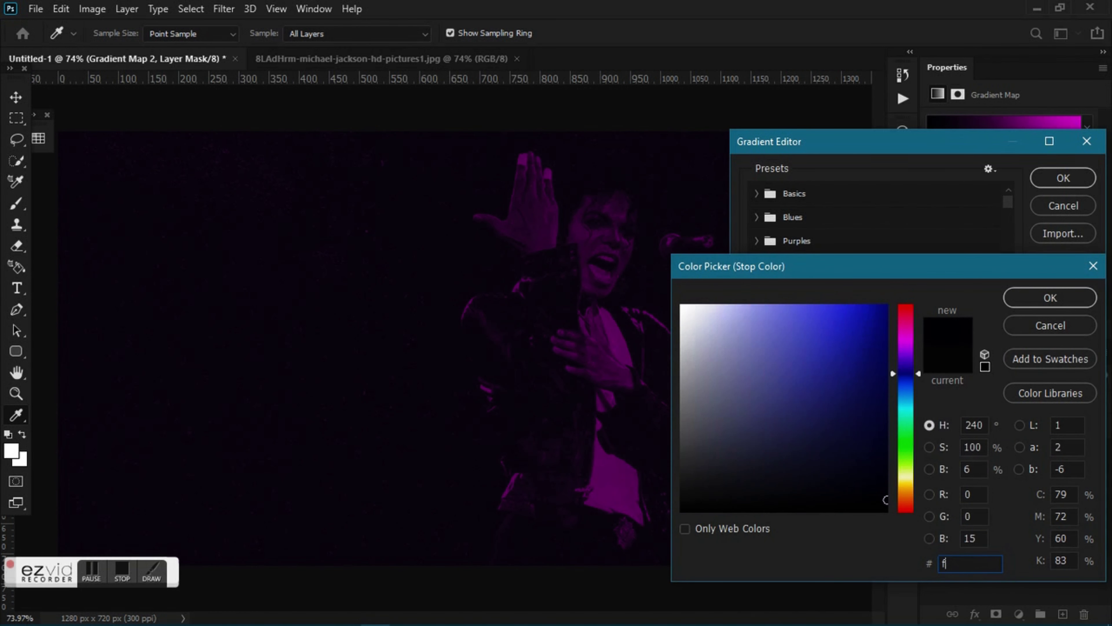
pyautogui.write('9d')
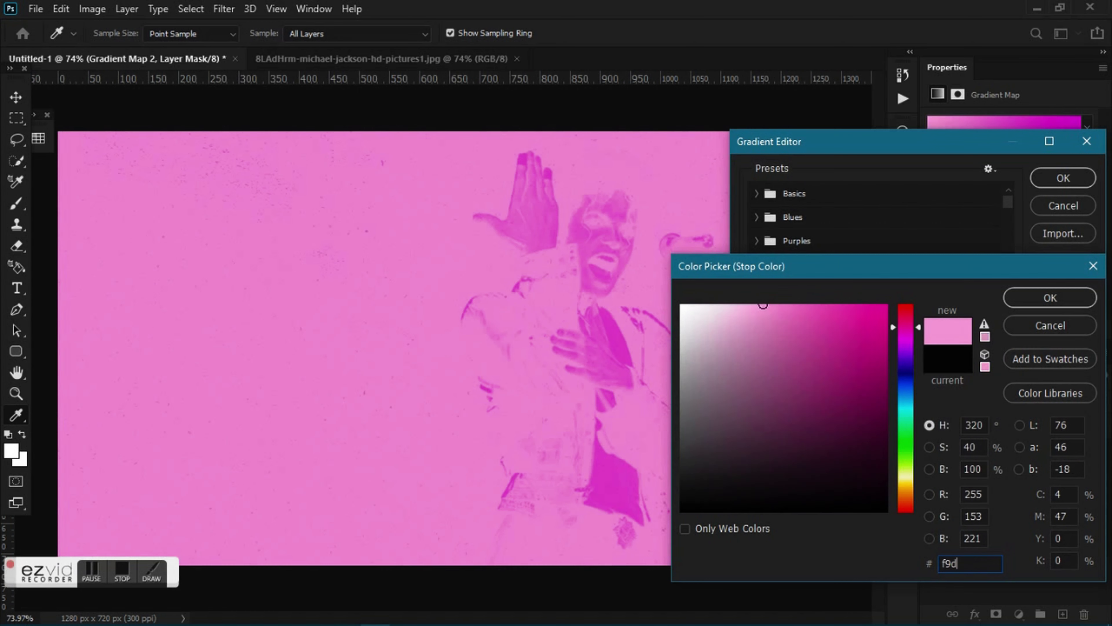
pyautogui.write('61')
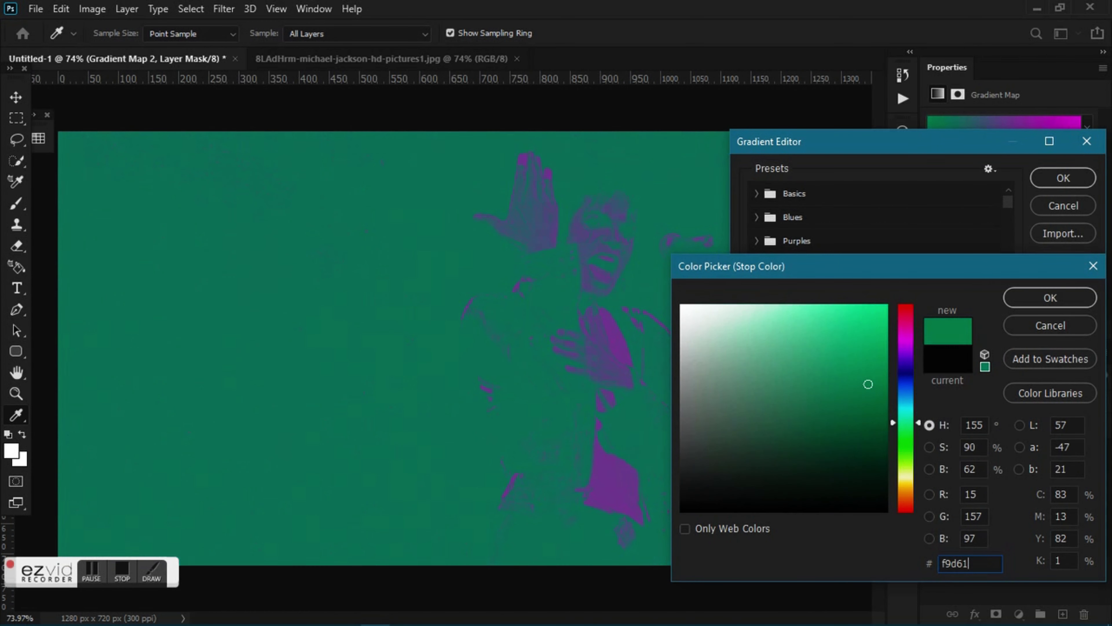
pyautogui.write('5')
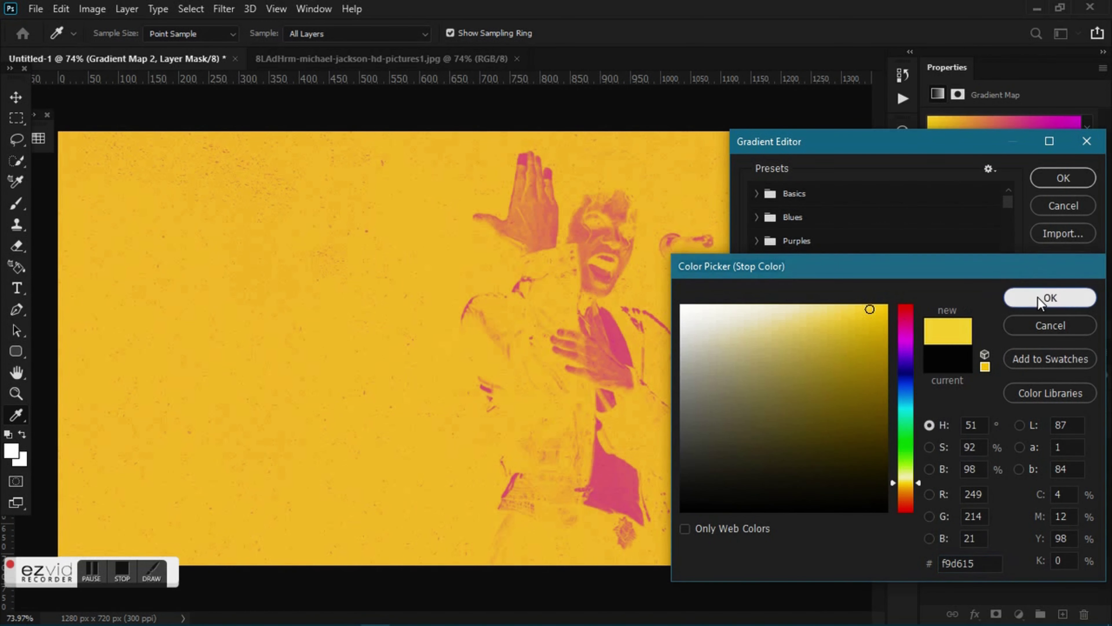
pyautogui.click(1050, 298)
pyautogui.write('36')
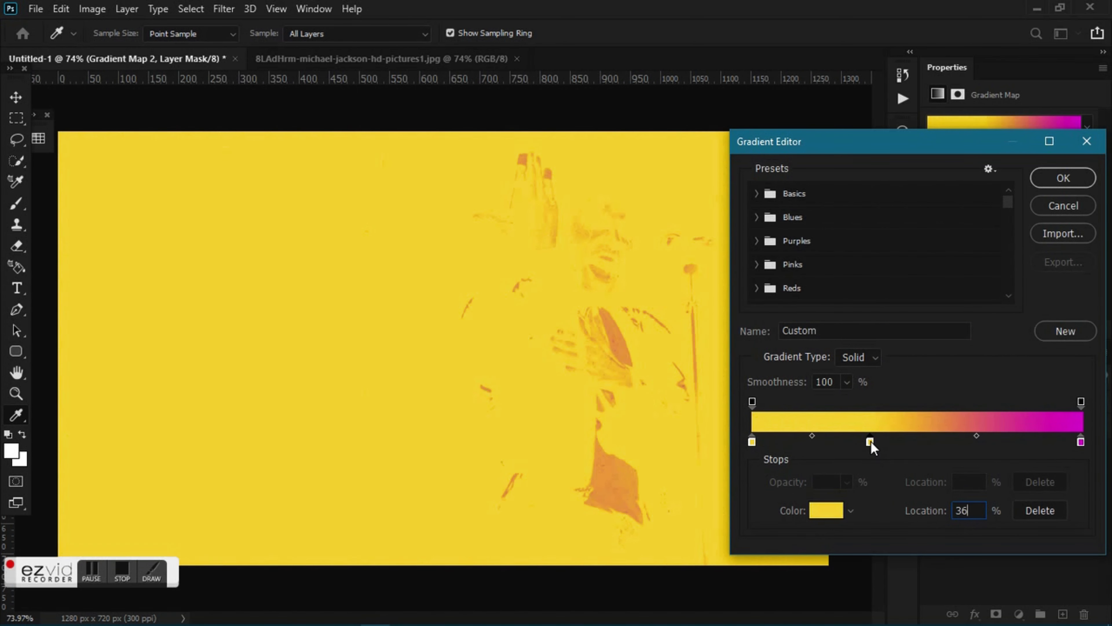
# - Recolour the 36% gradient stop to orange fd7c00
pyautogui.doubleClick(870, 442)
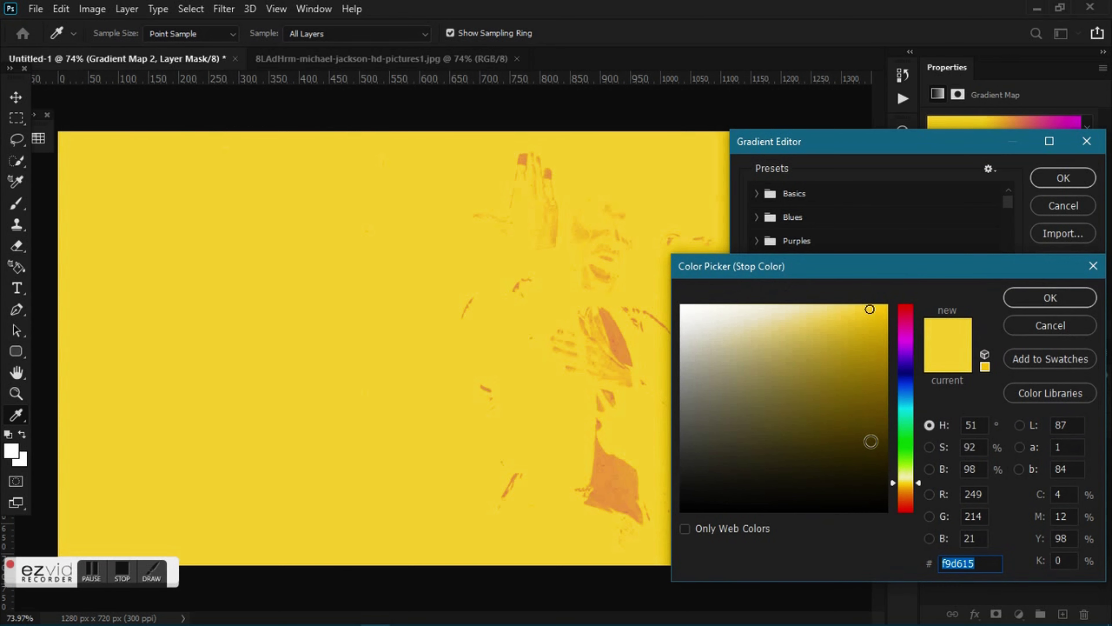
pyautogui.write('fd7c00')
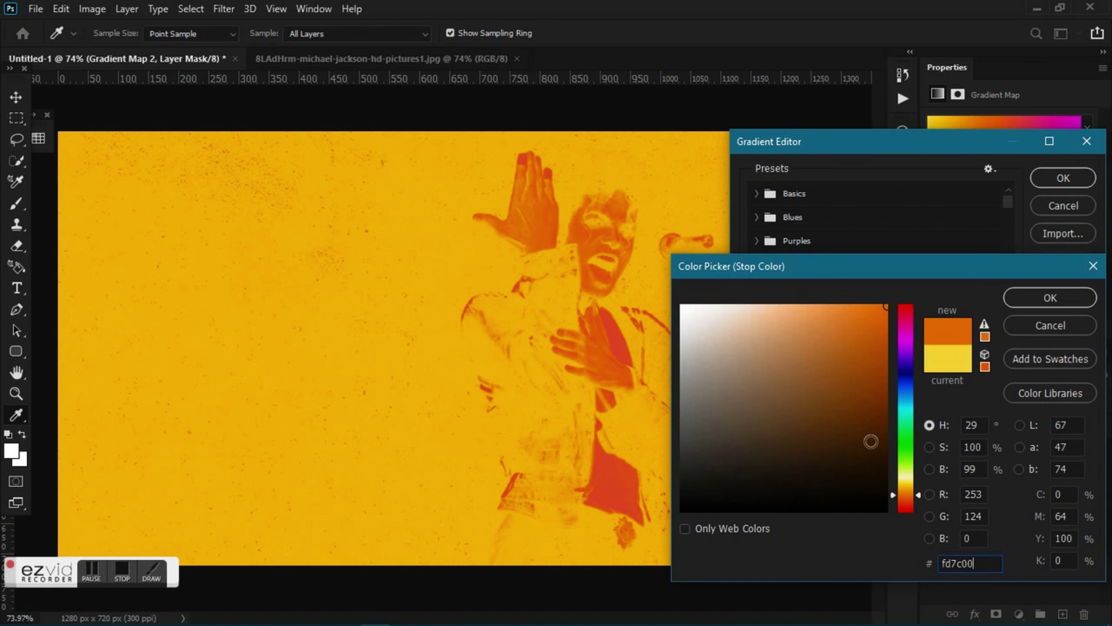
pyautogui.click(1051, 298)
# - Add a new orange stop at 68%, discarding a trial hex colour change
pyautogui.click(976, 441)
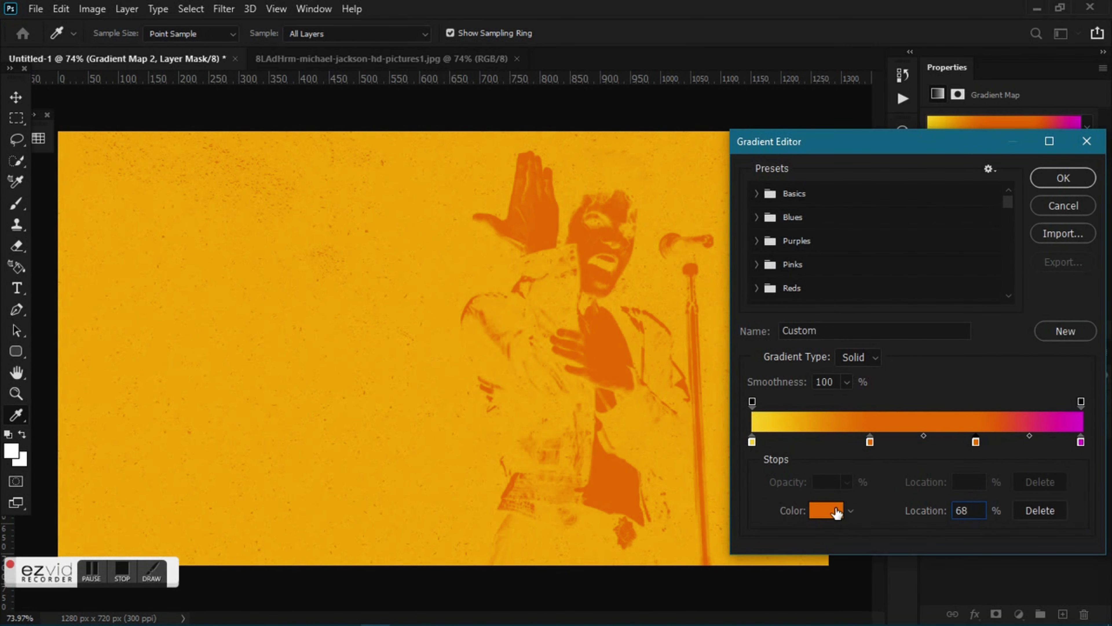
pyautogui.click(826, 510)
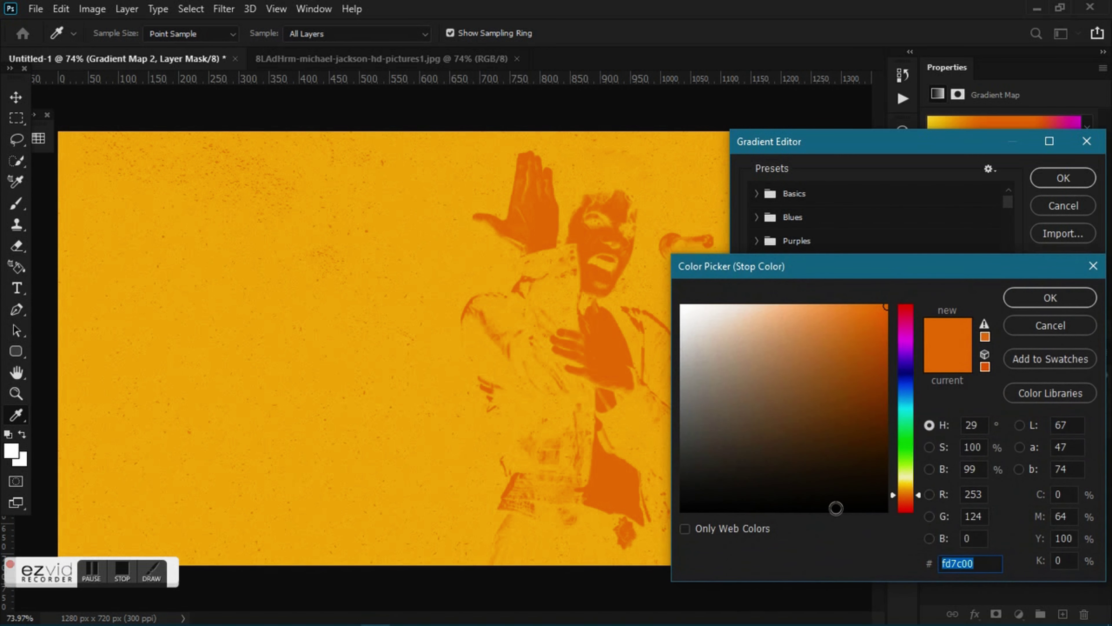
pyautogui.write('651')
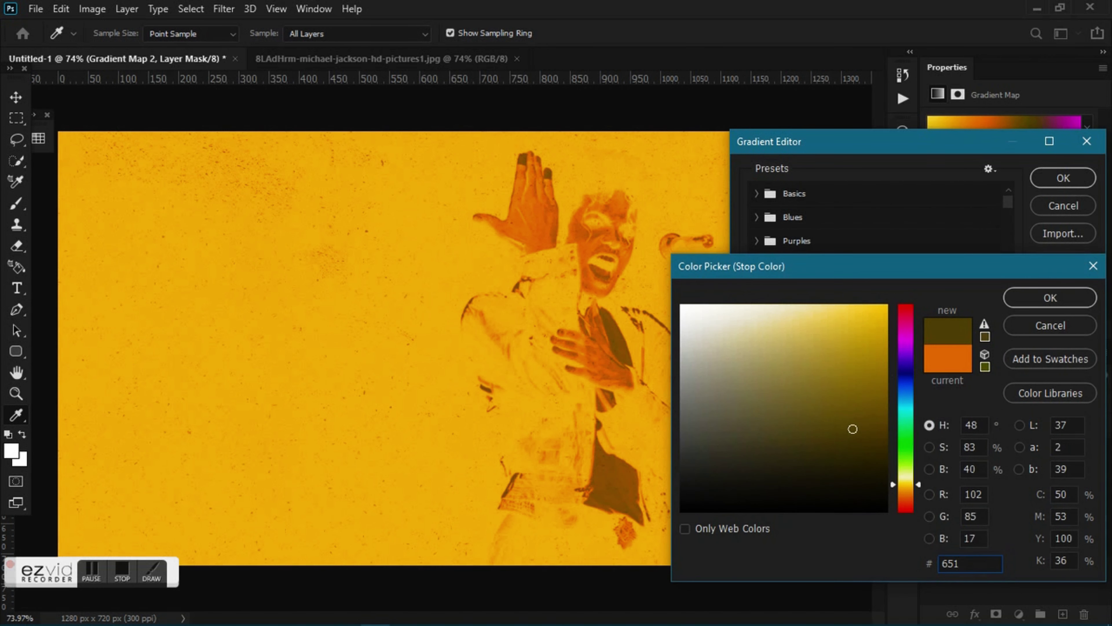
pyautogui.press('BackSpace')
pyautogui.write('f1')
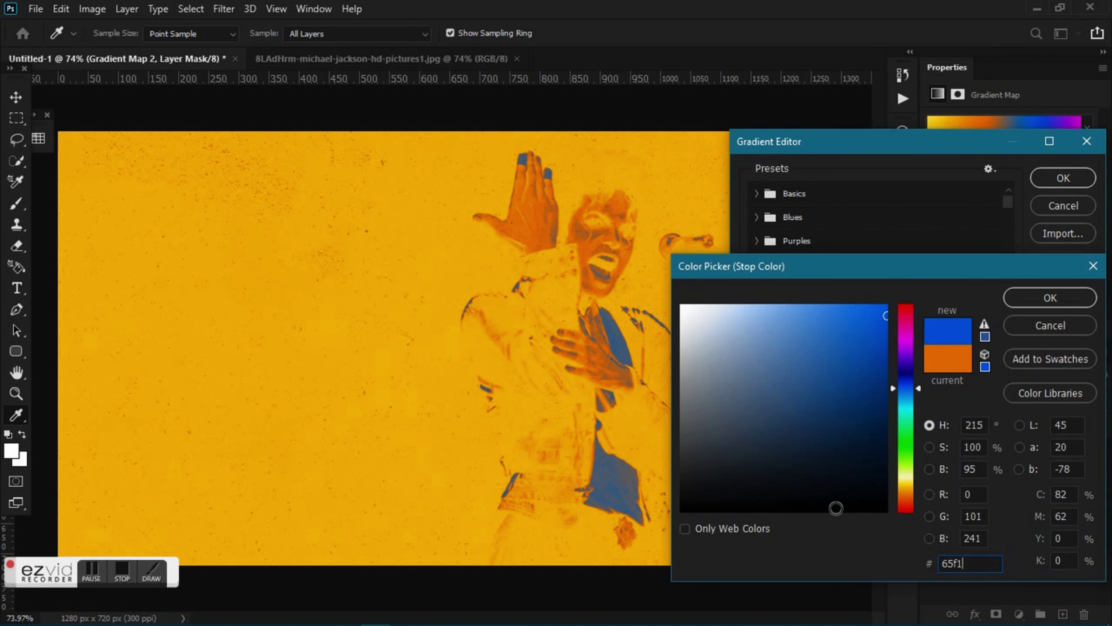
pyautogui.press('BackSpace')
pyautogui.press('BackSpace')
pyautogui.press('BackSpace')
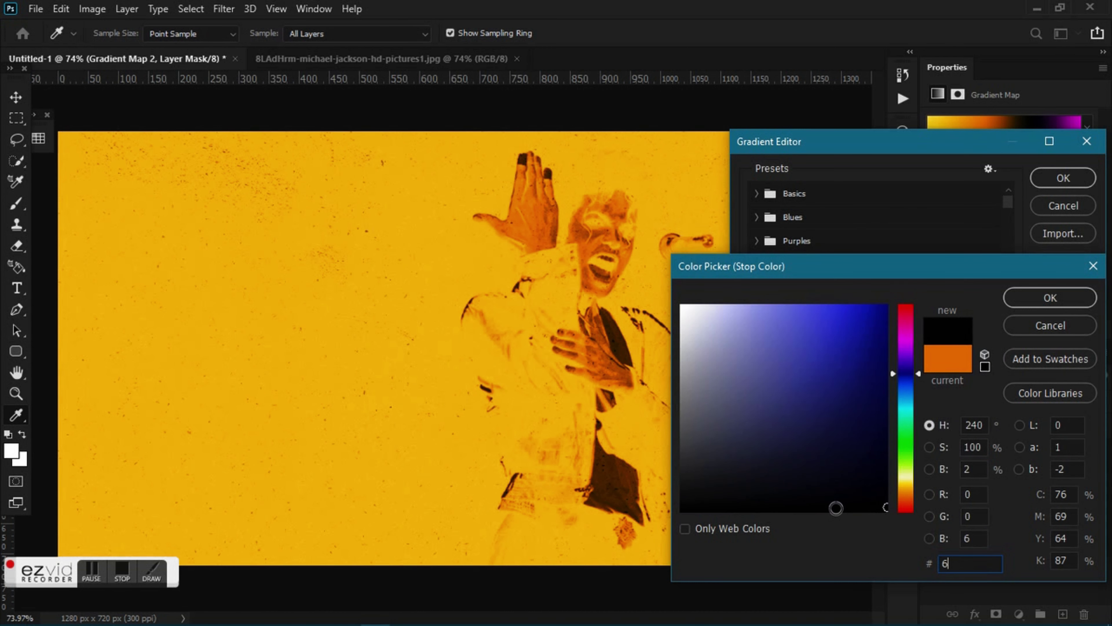
pyautogui.click(1067, 325)
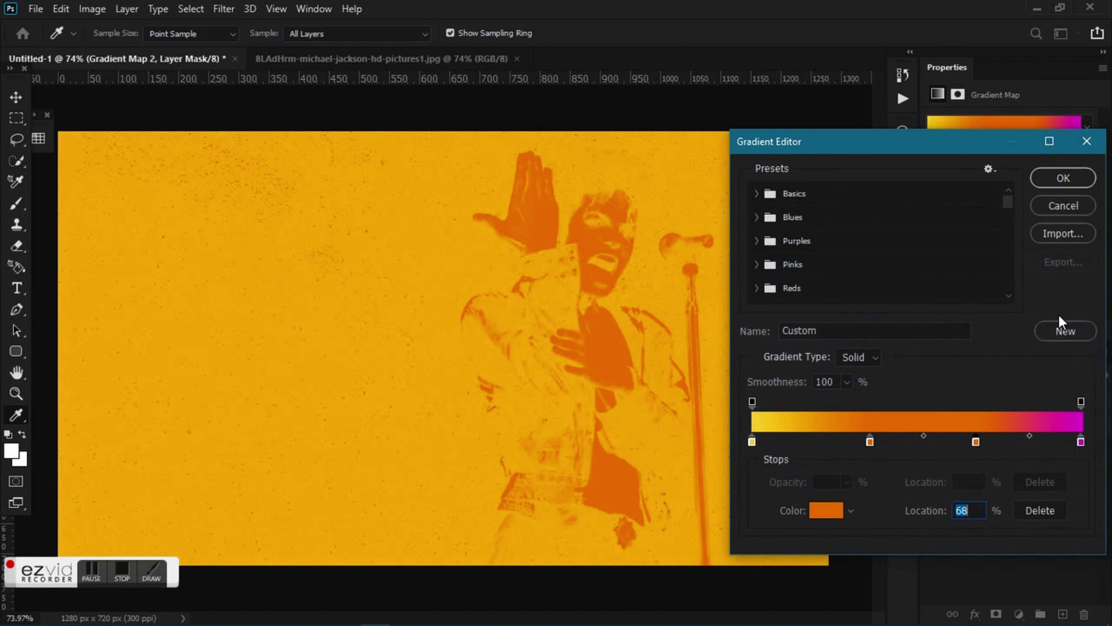
# - Set the 68% stop to purple 6f156c and the end stop to navy 081b33, then reverse the map
pyautogui.doubleClick(976, 442)
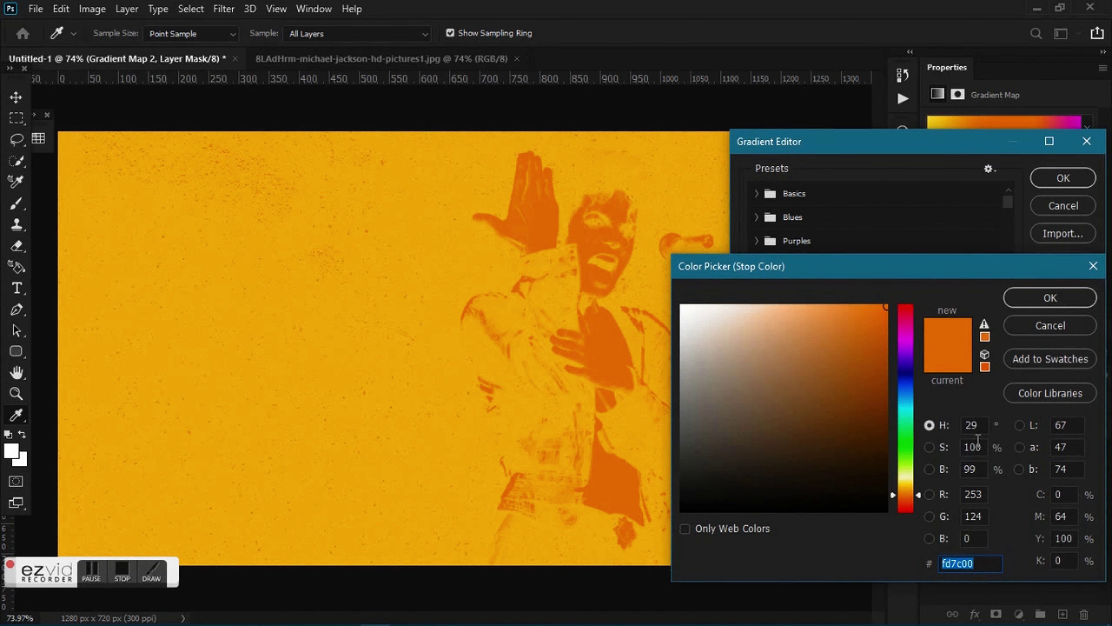
pyautogui.write('6f15')
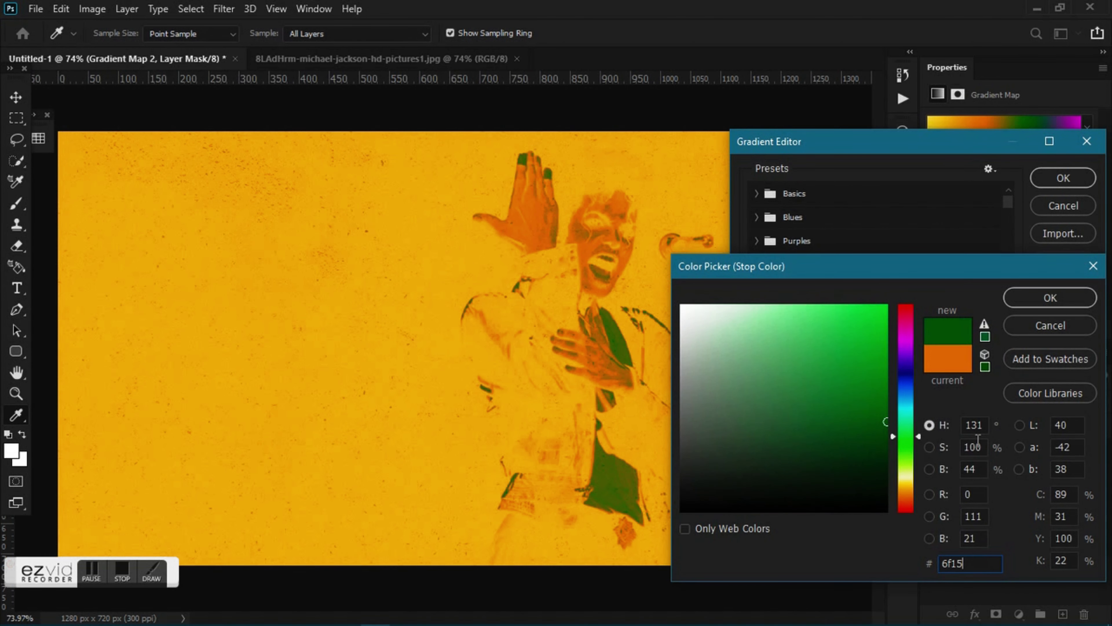
pyautogui.write('6')
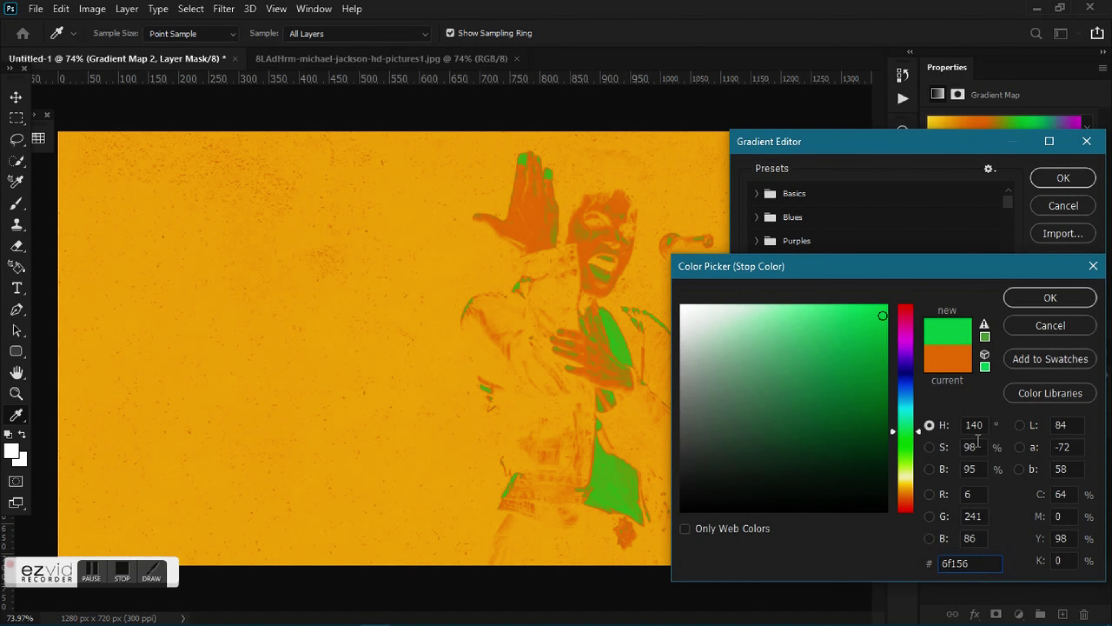
pyautogui.write('c')
pyautogui.click(1050, 297)
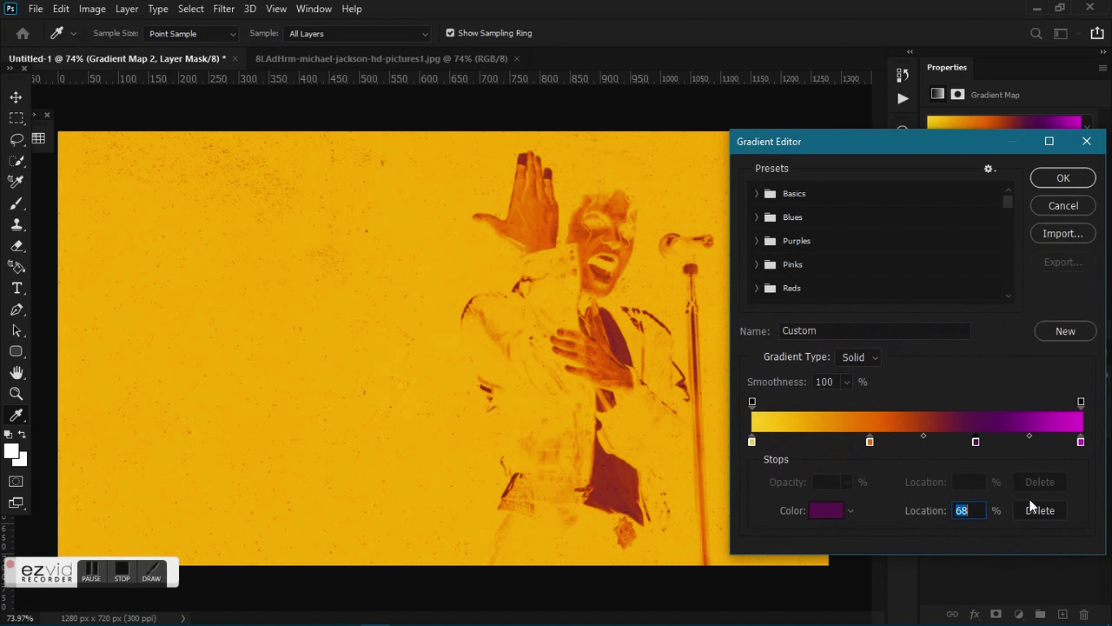
pyautogui.doubleClick(1081, 442)
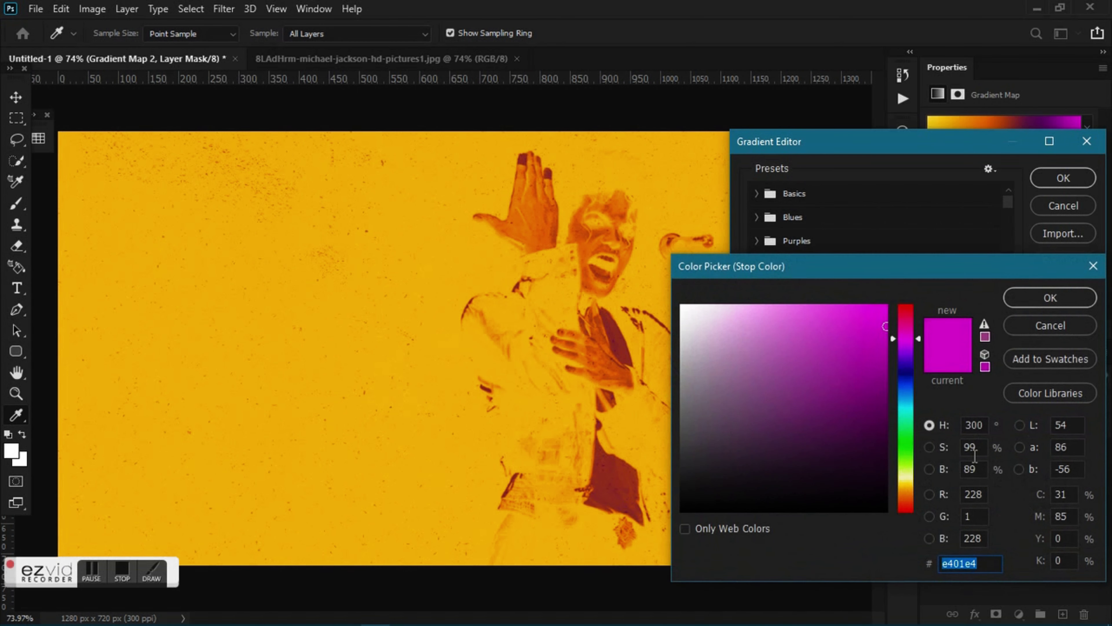
pyautogui.write('0')
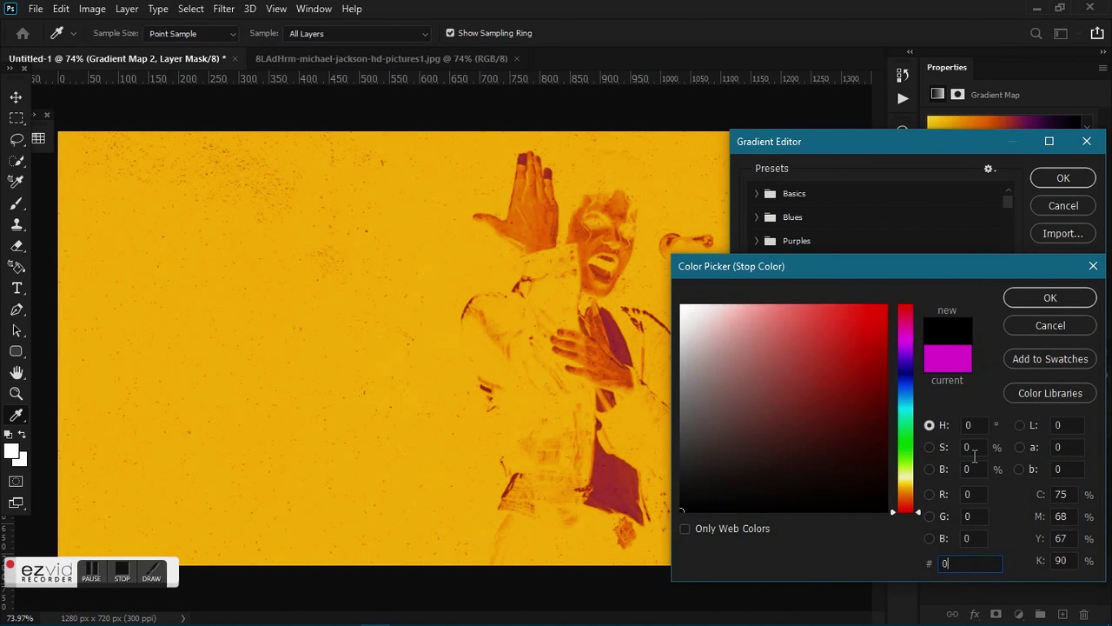
pyautogui.write('81')
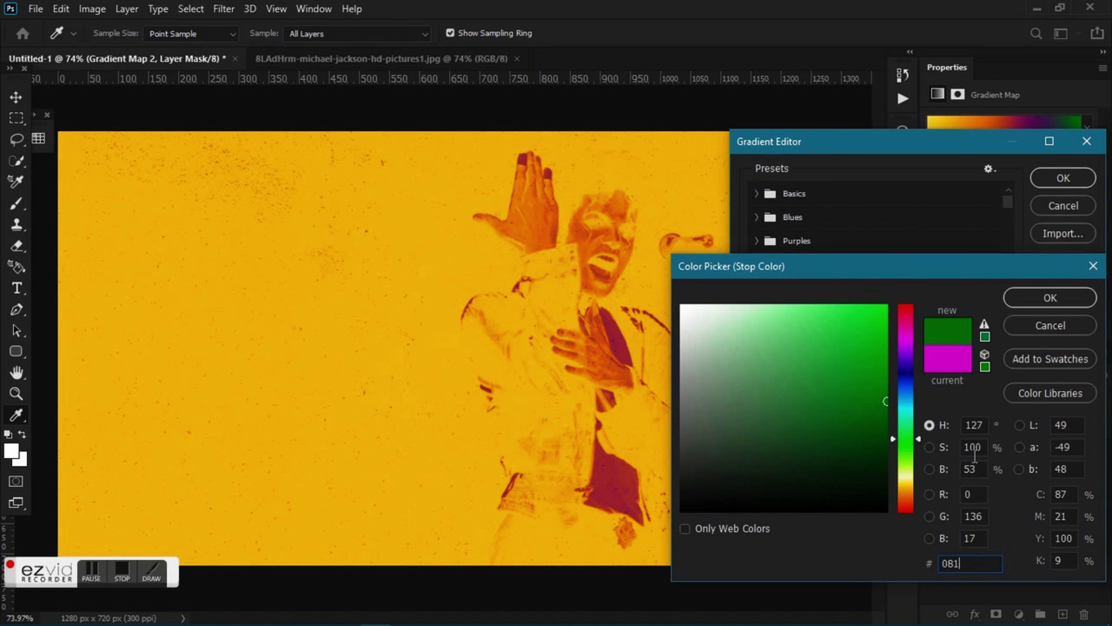
pyautogui.write('b33')
pyautogui.click(1051, 293)
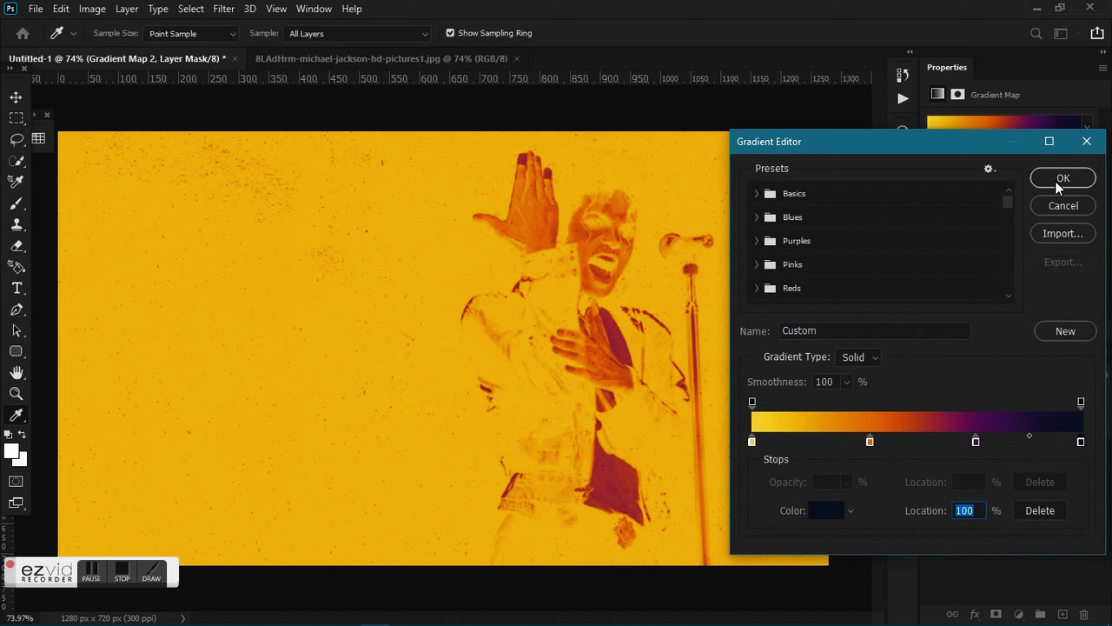
pyautogui.click(1056, 180)
pyautogui.click(929, 160)
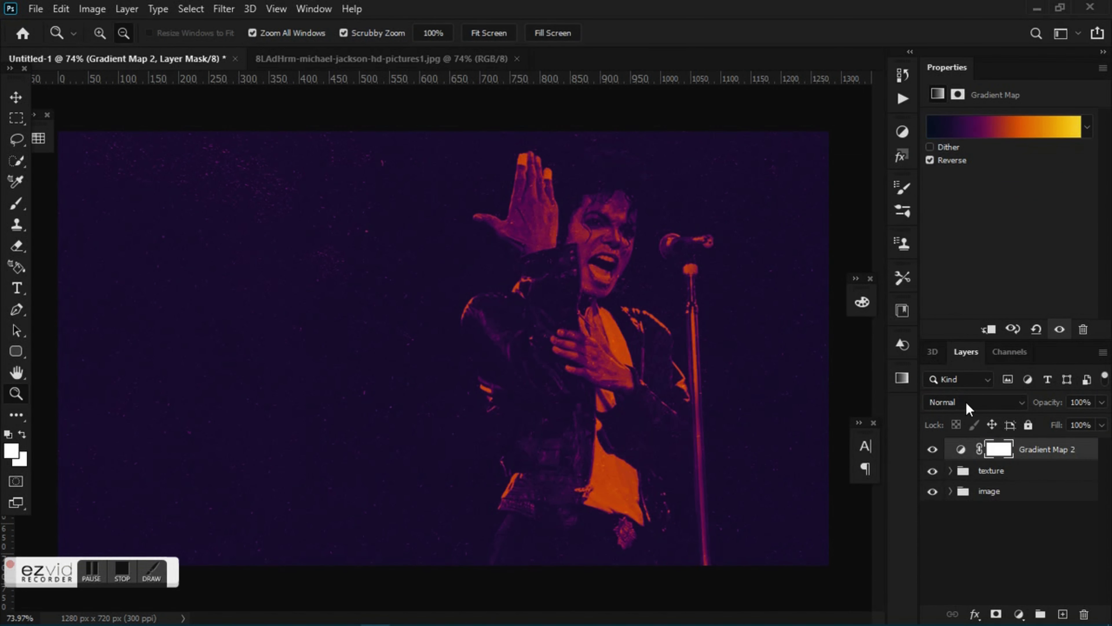
# - Add a Hue/Saturation adjustment layer with Hue shifted to +121
pyautogui.click(1019, 614)
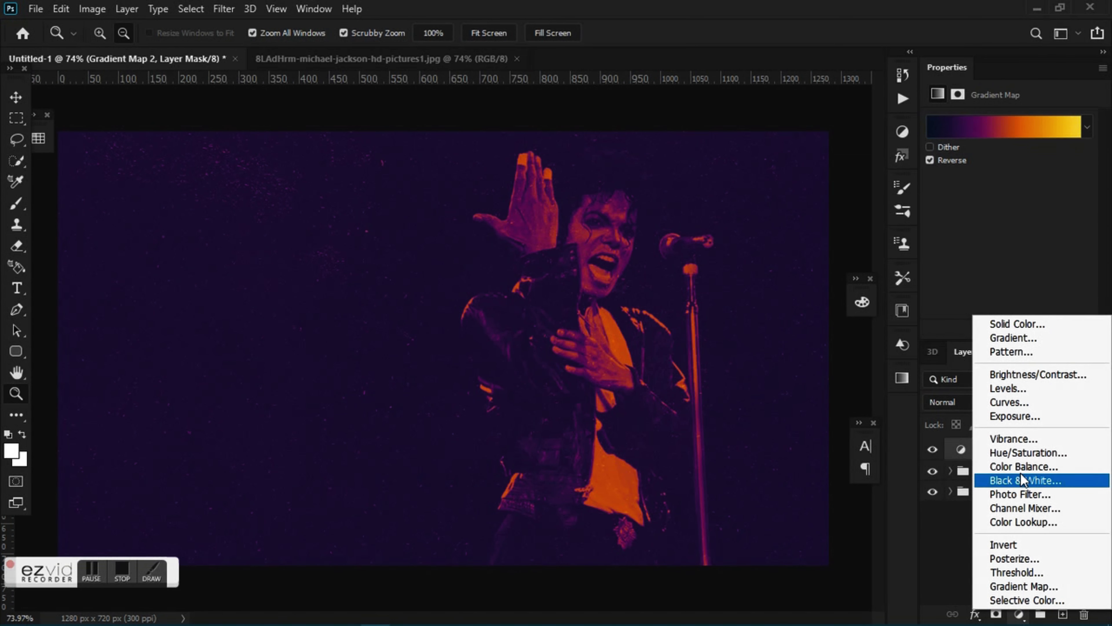
pyautogui.click(1025, 453)
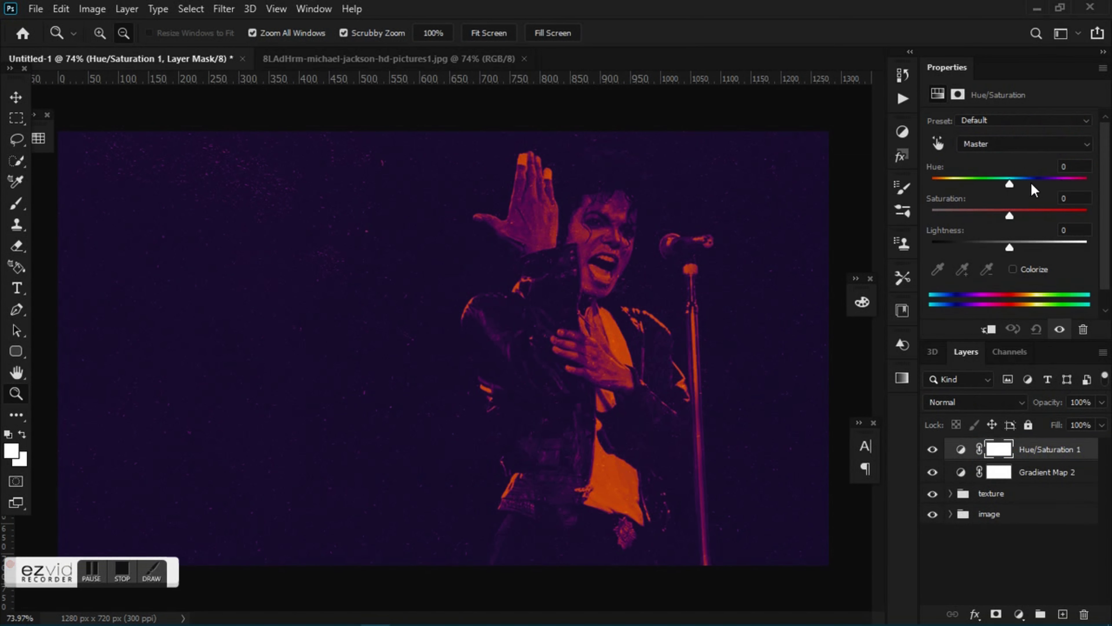
pyautogui.moveTo(1009, 183); pyautogui.dragTo(1067, 184)
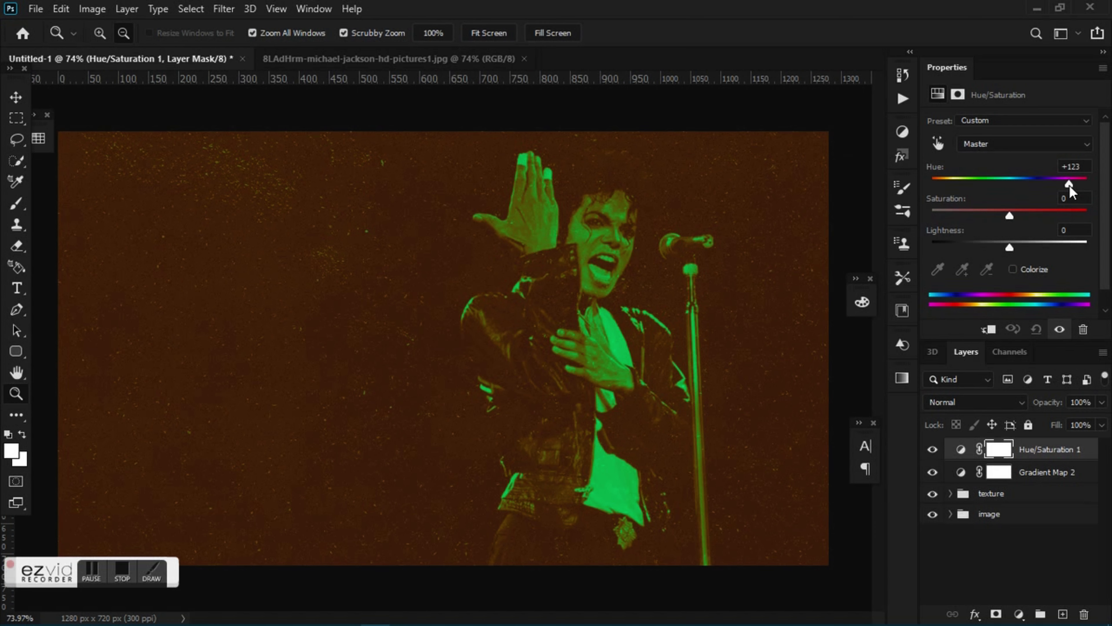
pyautogui.moveTo(1070, 186); pyautogui.dragTo(1069, 184)
# - Add a Levels adjustment layer with its black input level set to 16
pyautogui.click(1019, 614)
pyautogui.click(1016, 393)
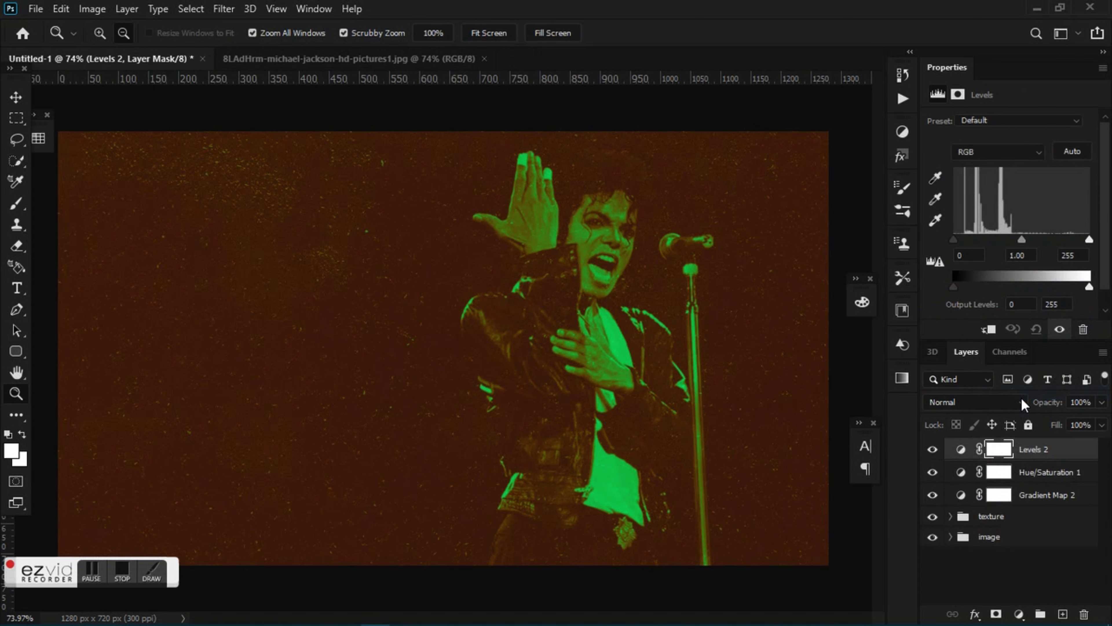
pyautogui.doubleClick(966, 255)
pyautogui.write('22')
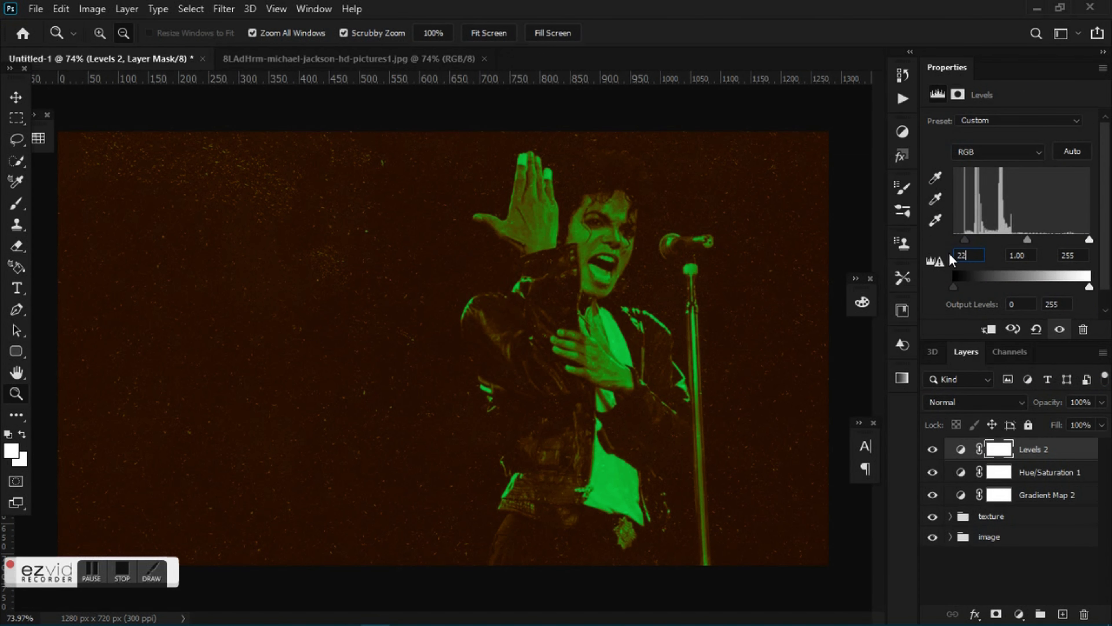
pyautogui.doubleClick(959, 255)
pyautogui.write('16')
pyautogui.keyDown('ctrl'); pyautogui.click(1051, 471); pyautogui.keyUp('ctrl')
# - Group the three adjustment layers as 'adjustments' at 65% opacity, below the texture group
pyautogui.keyDown('ctrl'); pyautogui.click(1051, 498); pyautogui.keyUp('ctrl')
pyautogui.rightClick(1045, 468)
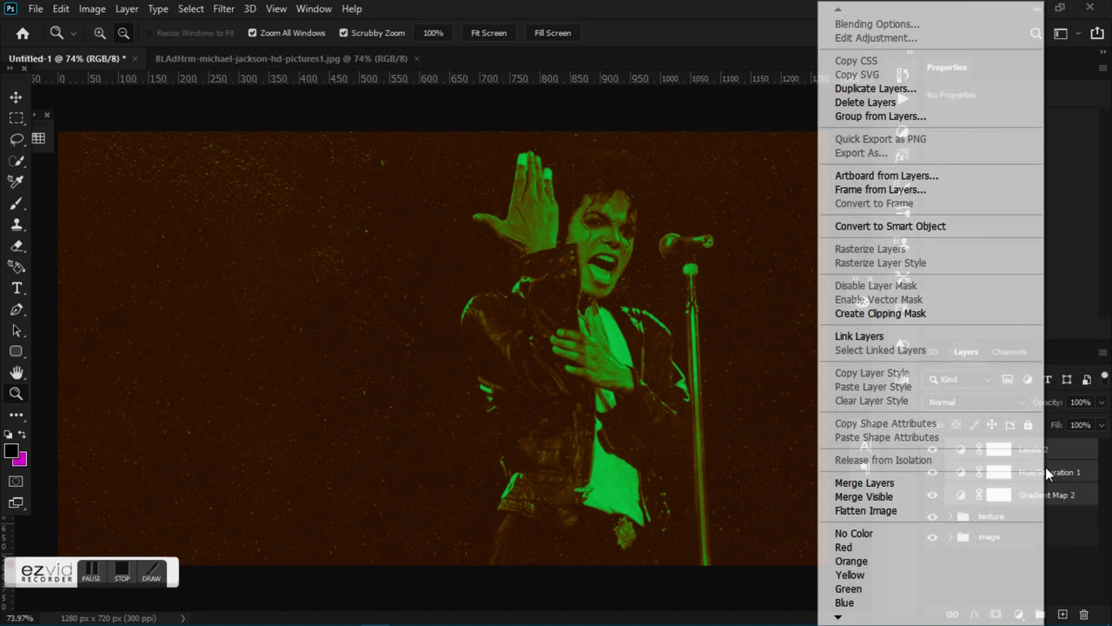
pyautogui.click(922, 116)
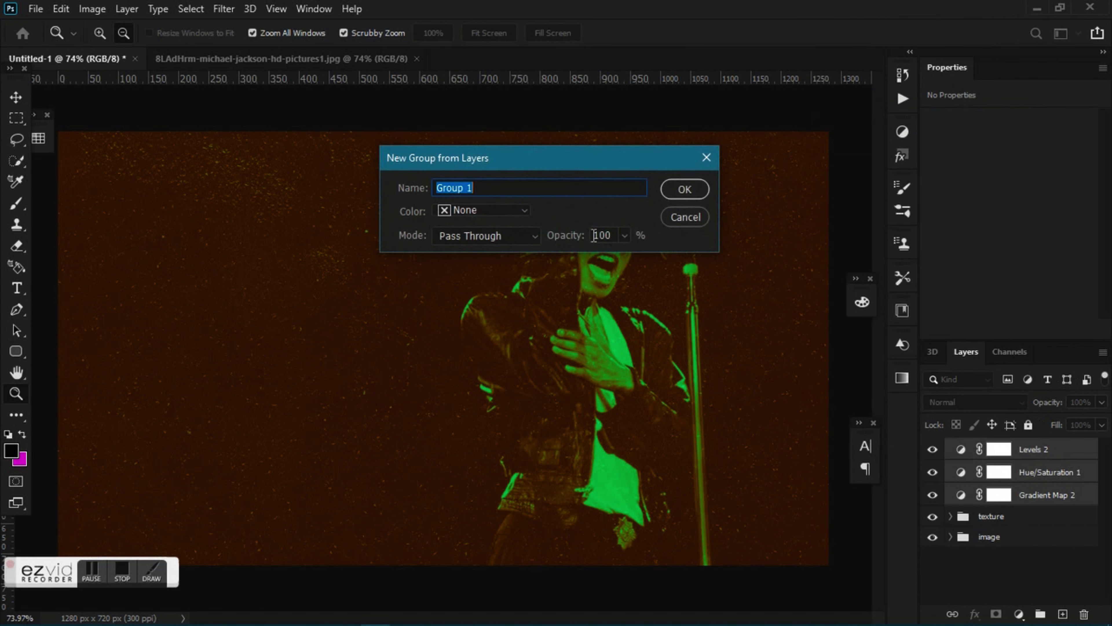
pyautogui.write('adjustments')
pyautogui.click(696, 189)
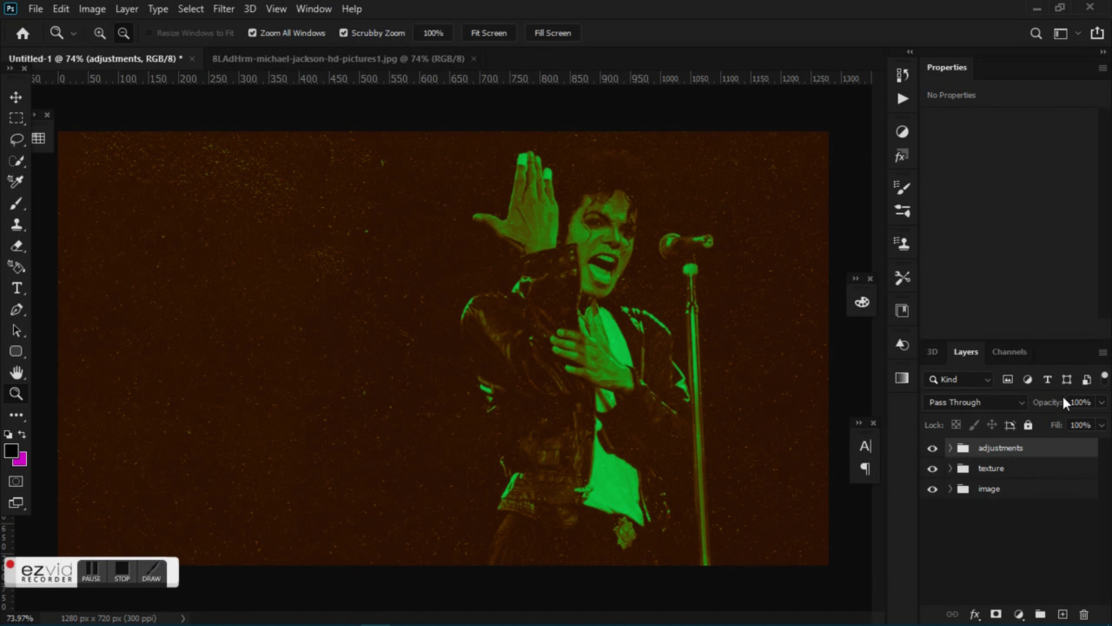
pyautogui.click(1102, 402)
pyautogui.moveTo(1104, 420); pyautogui.dragTo(1084, 419)
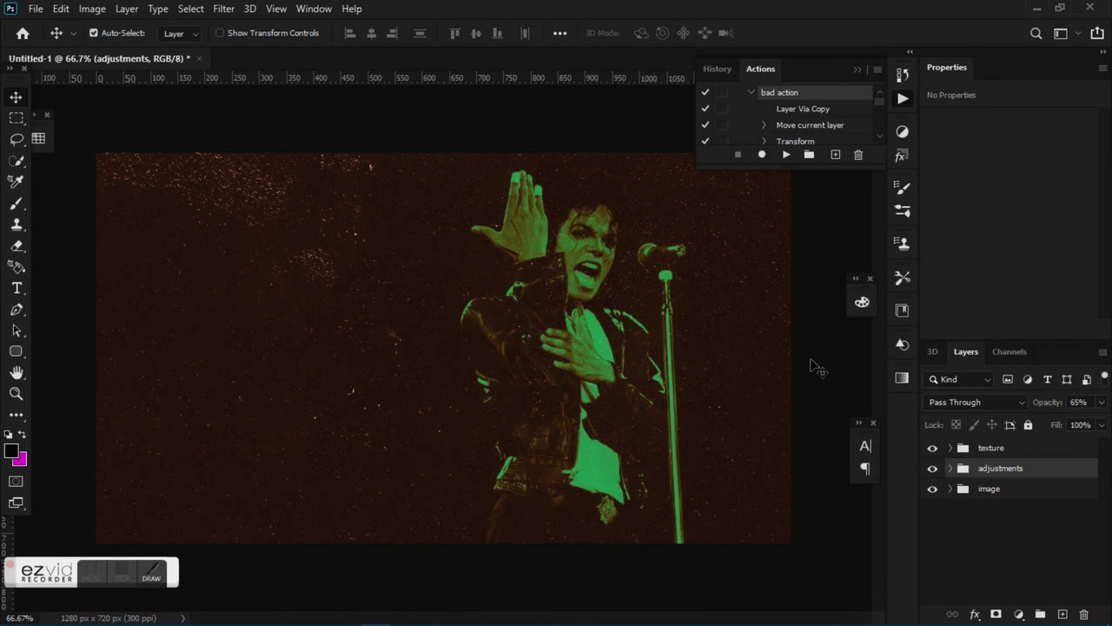
pyautogui.click(1010, 448)
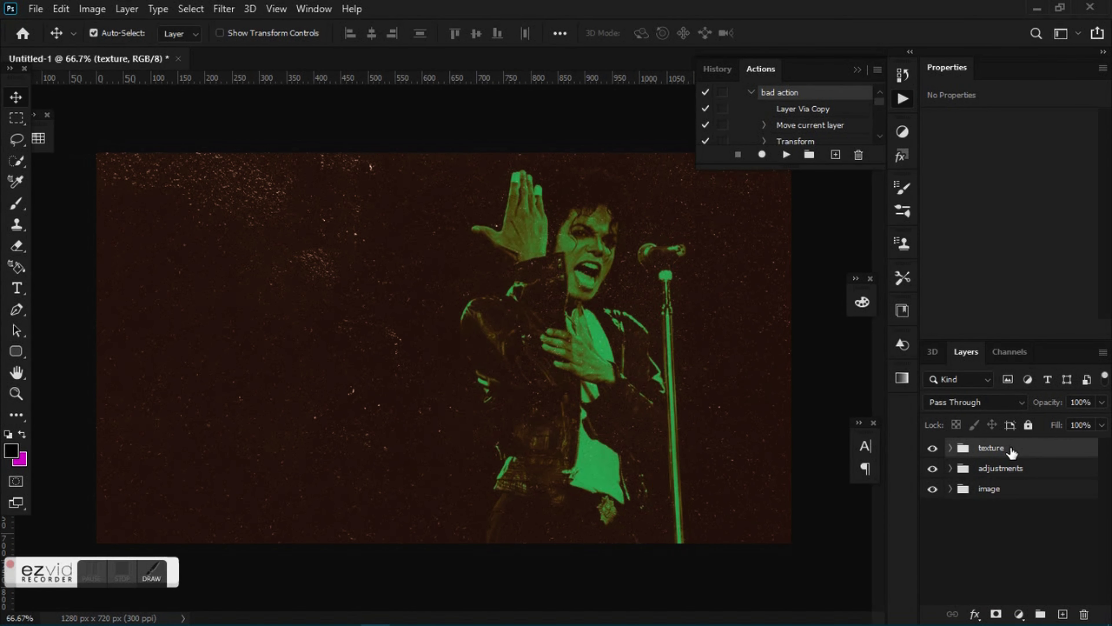
# - Paste the 'you know' text, enlarge it and move it to the upper left
pyautogui.click(19, 291)
pyautogui.write('you know')
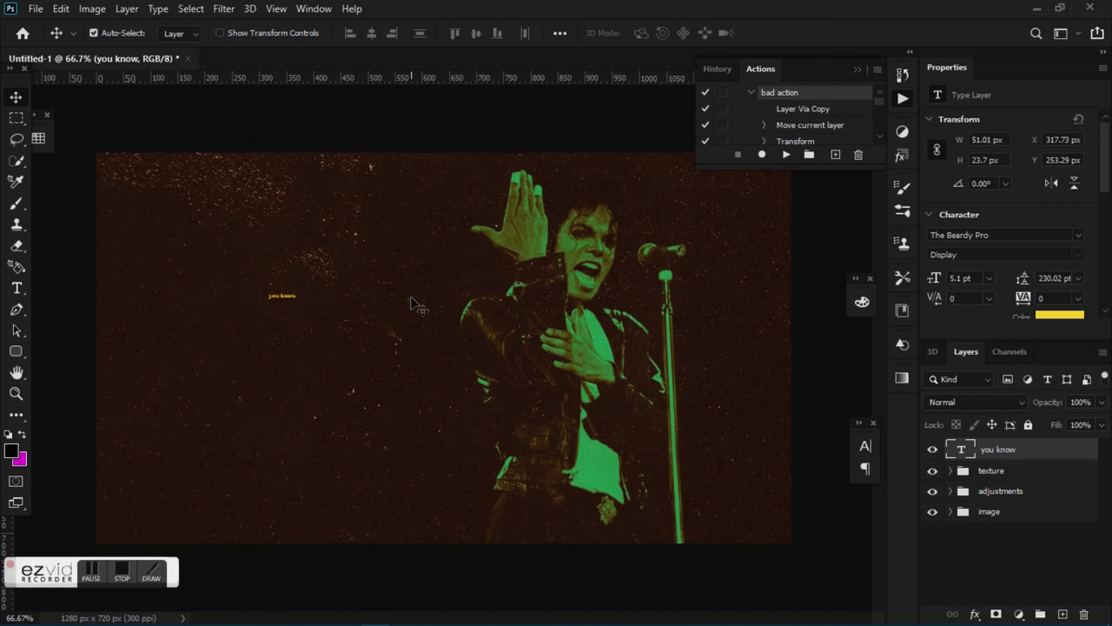
pyautogui.hotkey('ctrl', 't')
pyautogui.moveTo(313, 307)
pyautogui.mouseDown()
pyautogui.moveTo(413, 389)
pyautogui.moveTo(516, 405)
pyautogui.mouseUp()
pyautogui.doubleClick(457, 348)
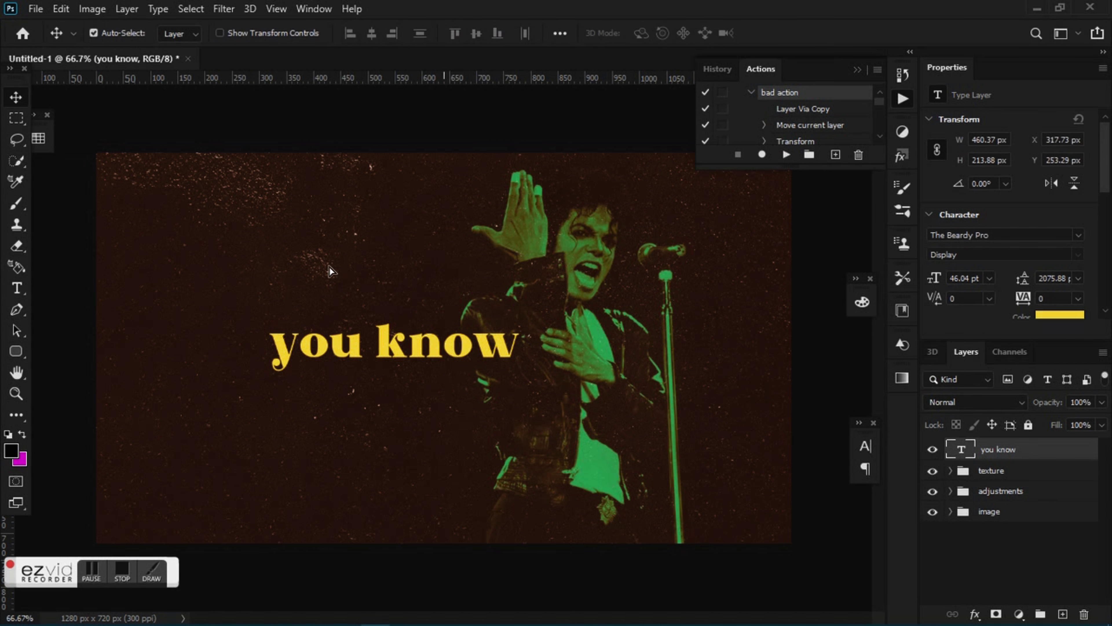
pyautogui.moveTo(456, 350); pyautogui.dragTo(373, 269)
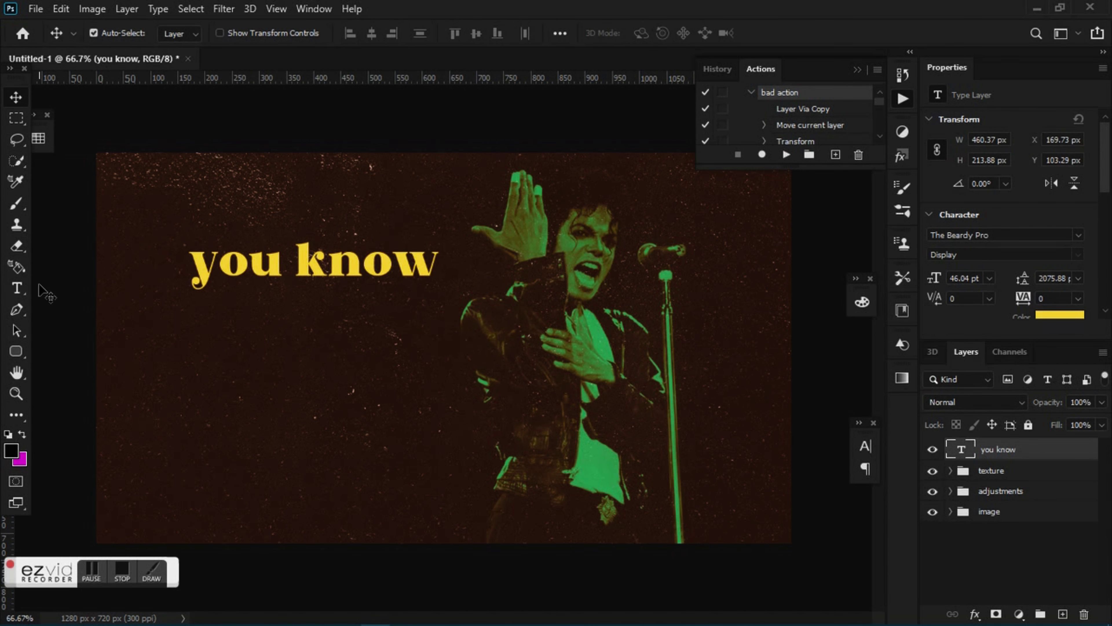
# - Apply stylistic-set swash alternates to the y and u of 'you'
pyautogui.click(17, 288)
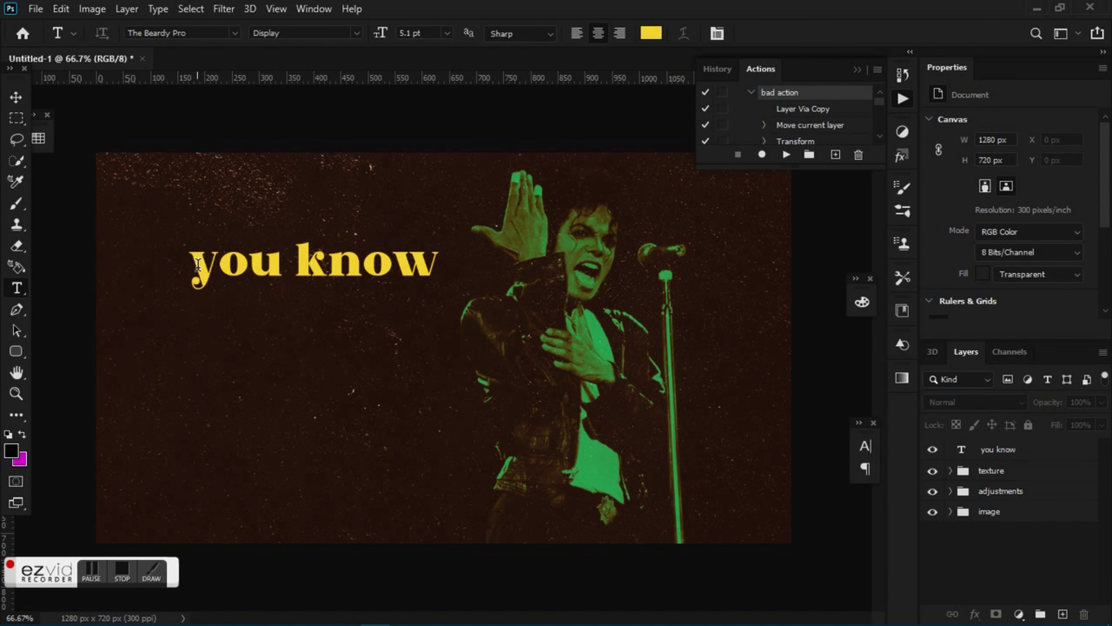
pyautogui.moveTo(193, 266); pyautogui.dragTo(217, 265)
pyautogui.scroll(-2, 1007, 237)
pyautogui.scroll(-3, 1045, 271)
pyautogui.scroll(-3, 1045, 272)
pyautogui.click(1053, 229)
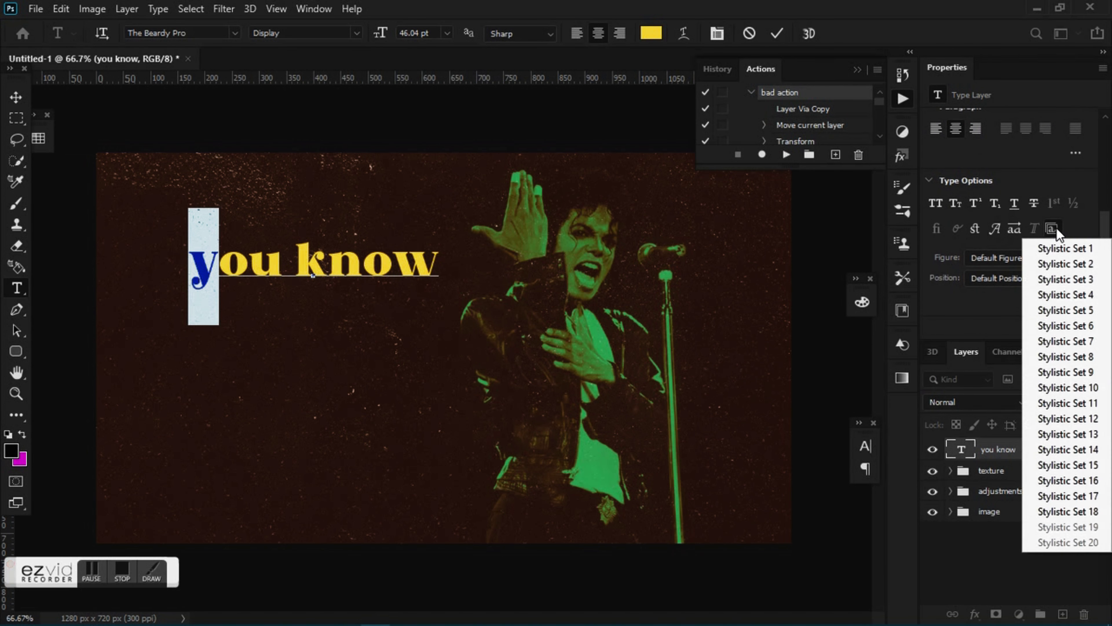
pyautogui.click(1060, 249)
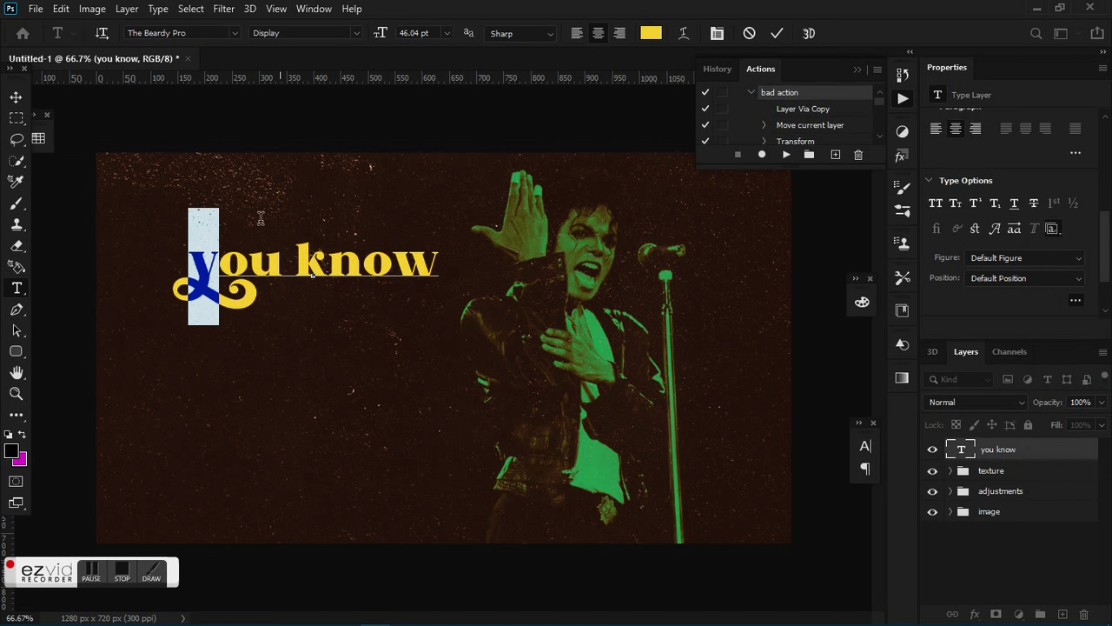
pyautogui.click(258, 256)
pyautogui.hotkey('shift', 'Right')
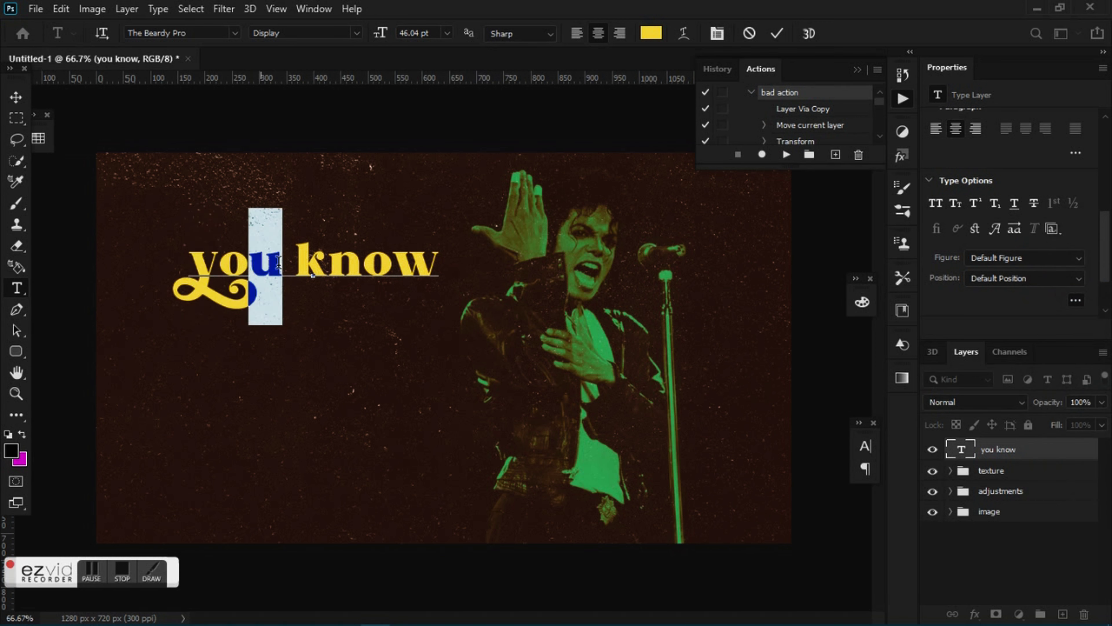
pyautogui.click(1057, 226)
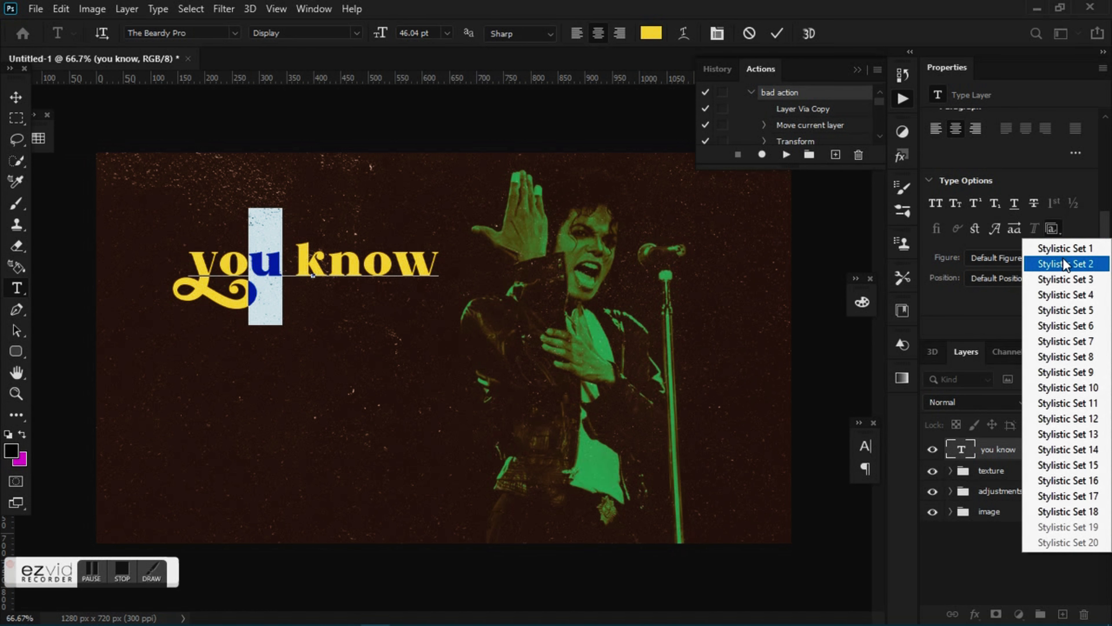
pyautogui.click(1070, 267)
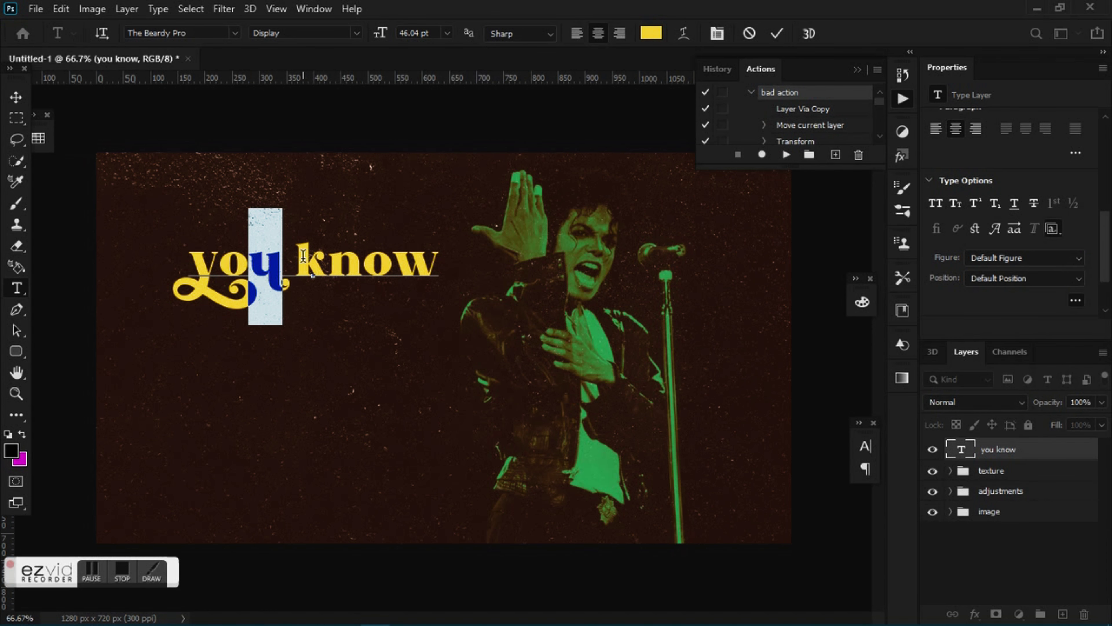
# - Apply swash alternates to the k and final w of 'know' and commit the text
pyautogui.moveTo(301, 255); pyautogui.dragTo(322, 254)
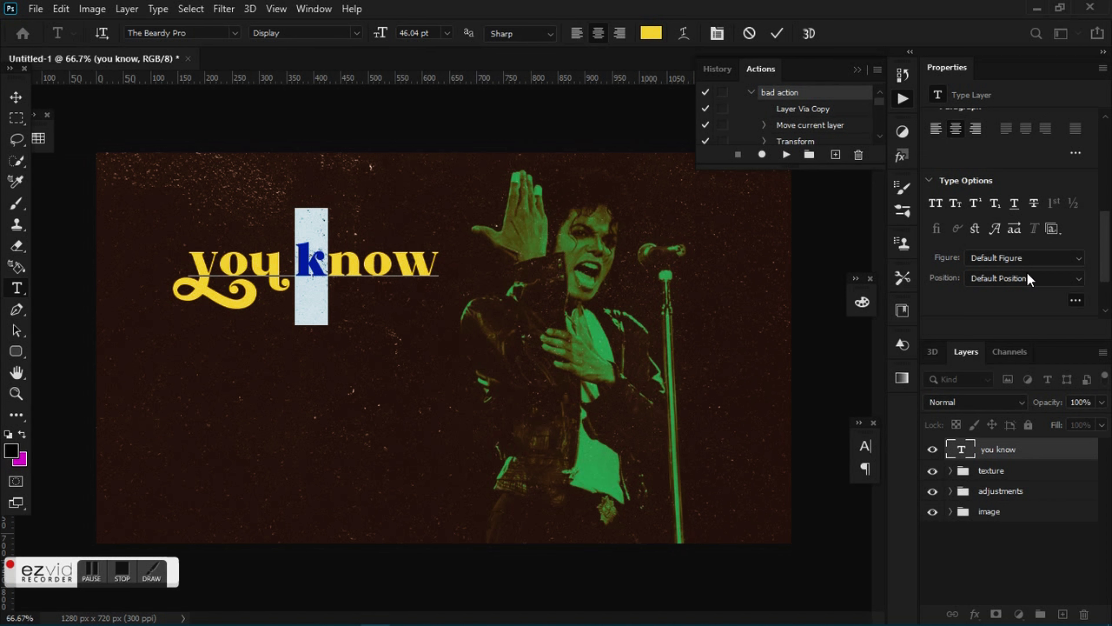
pyautogui.scroll(-1, 1028, 275)
pyautogui.click(1057, 205)
pyautogui.click(1059, 254)
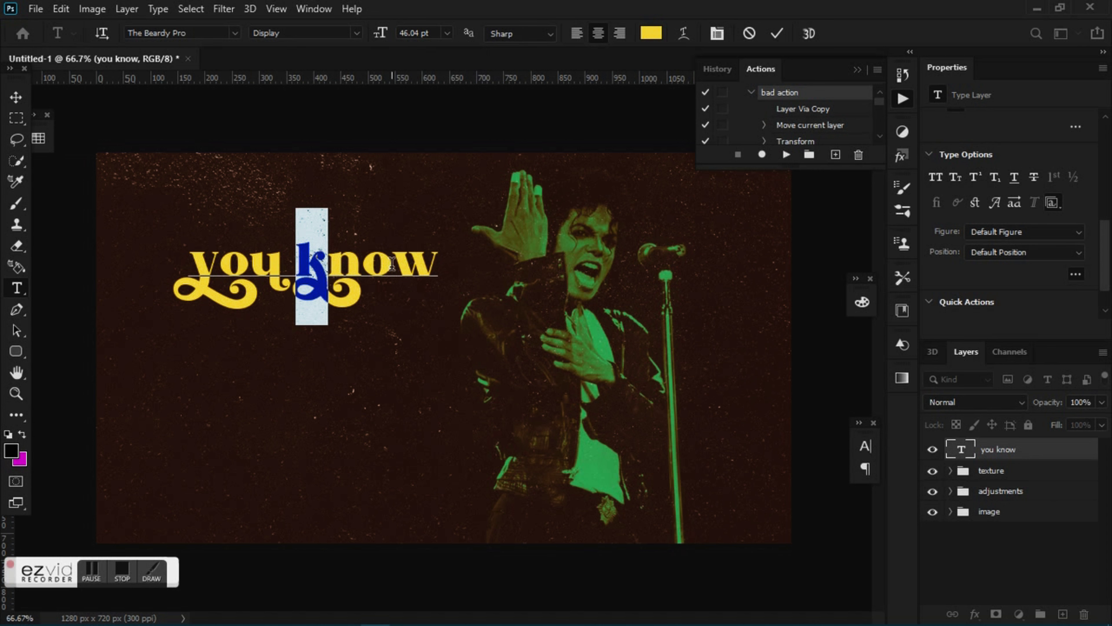
pyautogui.moveTo(392, 263); pyautogui.dragTo(449, 263)
pyautogui.click(1053, 202)
pyautogui.click(1064, 271)
pyautogui.click(15, 97)
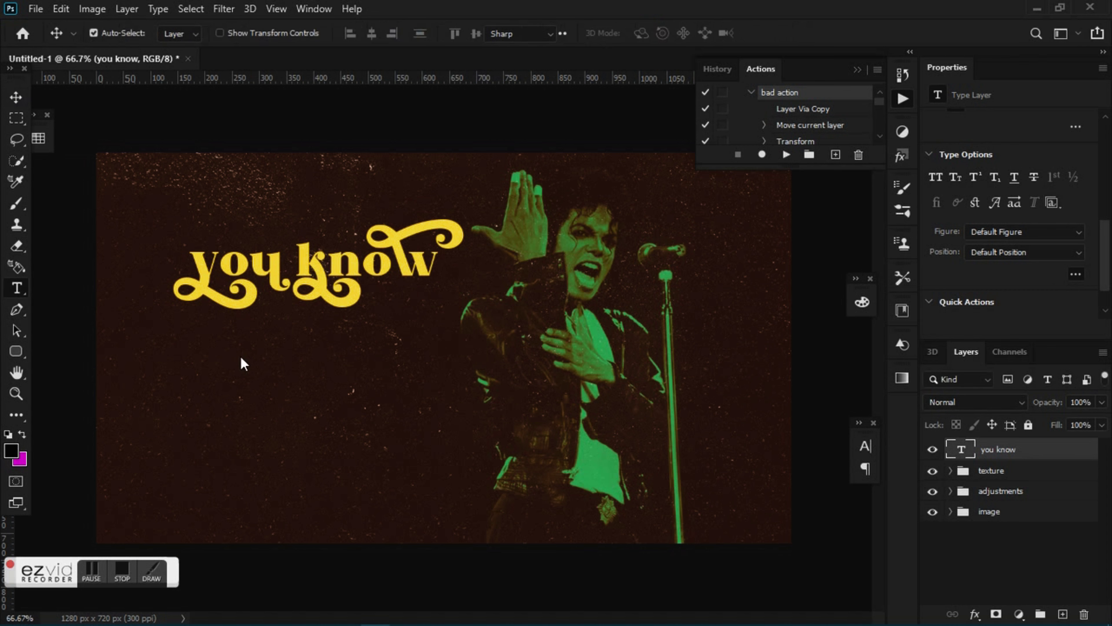
# - Add an 'i'am' text layer below 'you know' and scale it up
pyautogui.press('t')
pyautogui.click(277, 358)
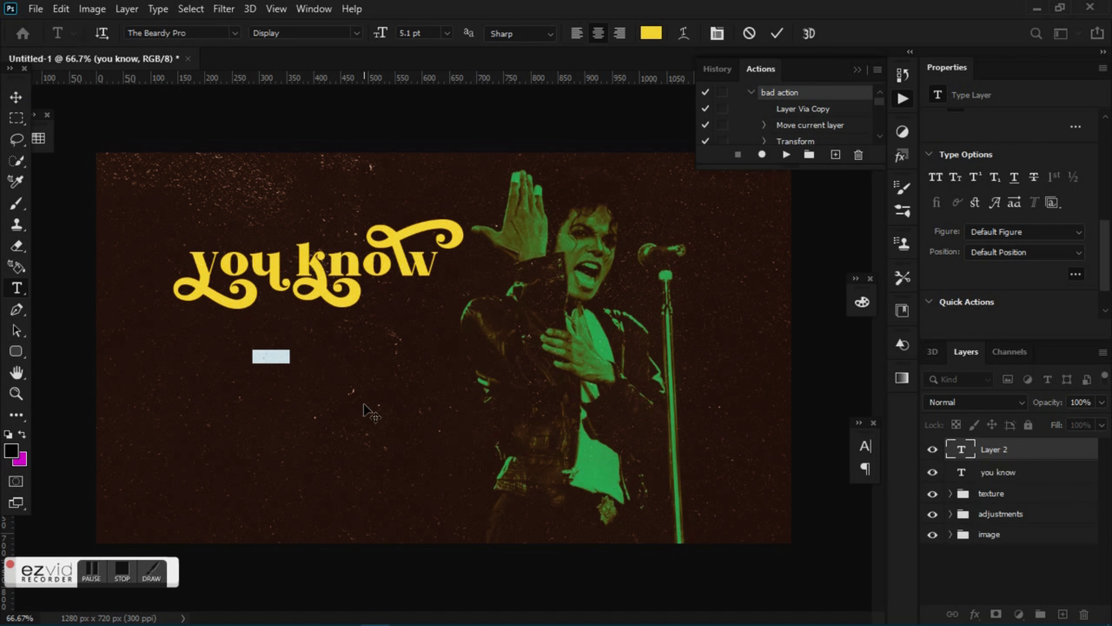
pyautogui.press('BackSpace')
pyautogui.write("i'am")
pyautogui.hotkey('ctrl', 't')
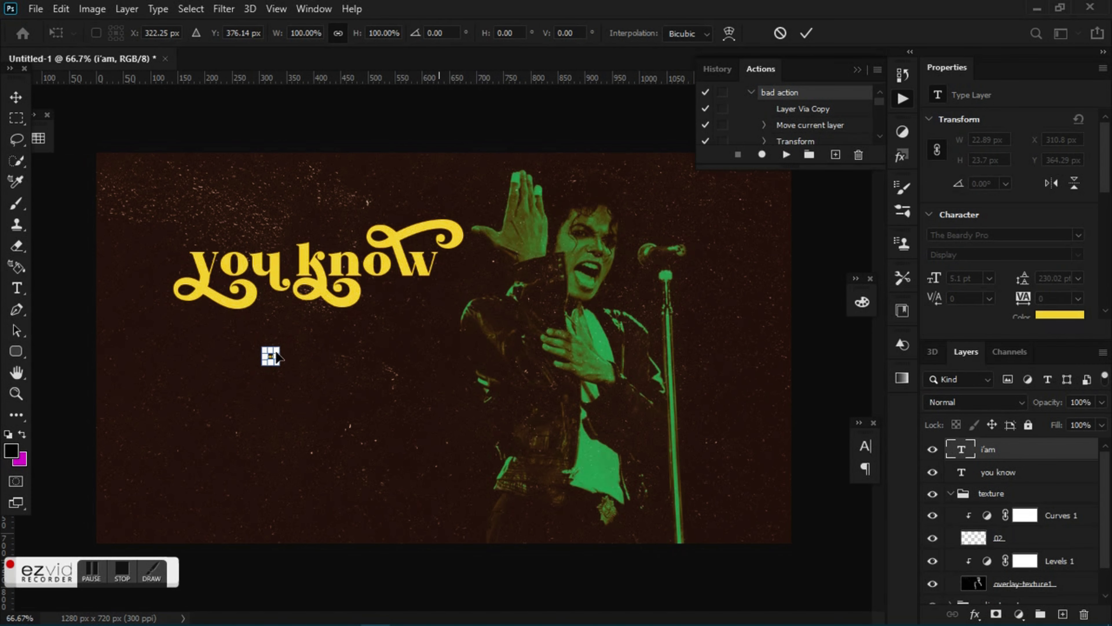
pyautogui.moveTo(279, 364)
pyautogui.mouseDown()
pyautogui.moveTo(369, 426)
pyautogui.moveTo(424, 515)
pyautogui.mouseUp()
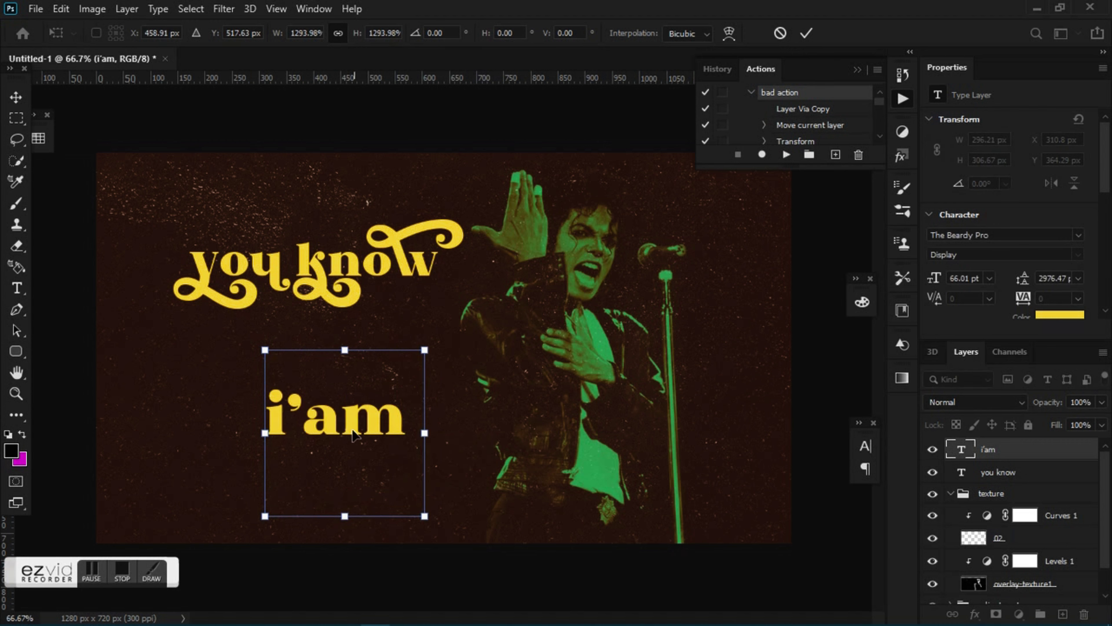
pyautogui.moveTo(424, 349)
pyautogui.mouseDown()
pyautogui.moveTo(379, 381)
pyautogui.moveTo(319, 372)
pyautogui.moveTo(319, 303)
pyautogui.mouseUp()
pyautogui.press('Return')
# - Add a much larger 'Bad' text layer (131.61 pt) and move it under 'i'am'
pyautogui.press('t')
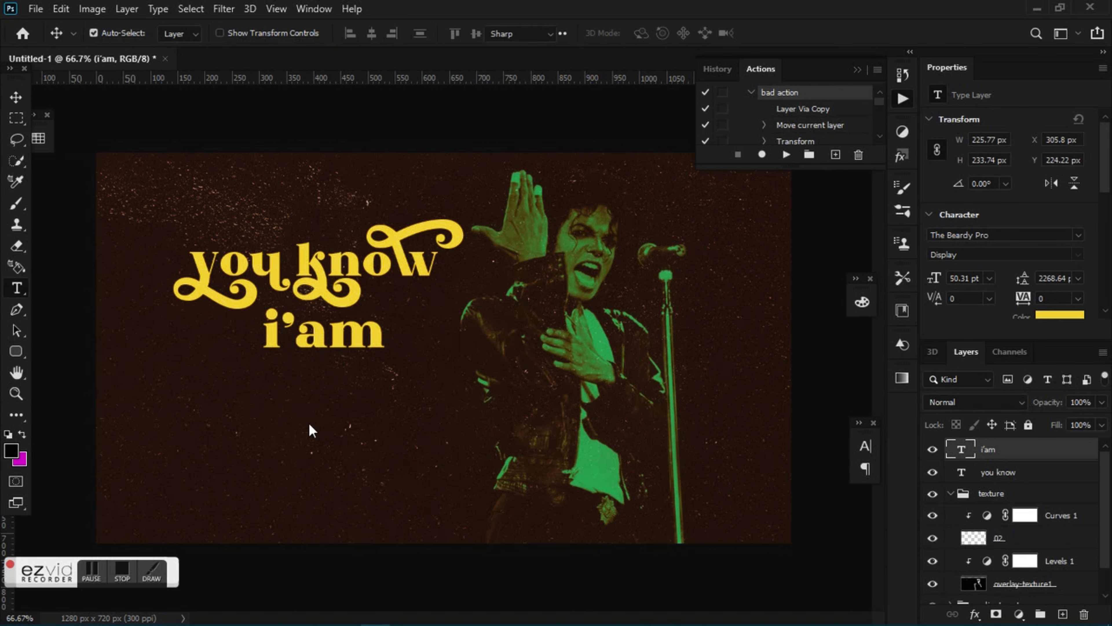
pyautogui.click(283, 424)
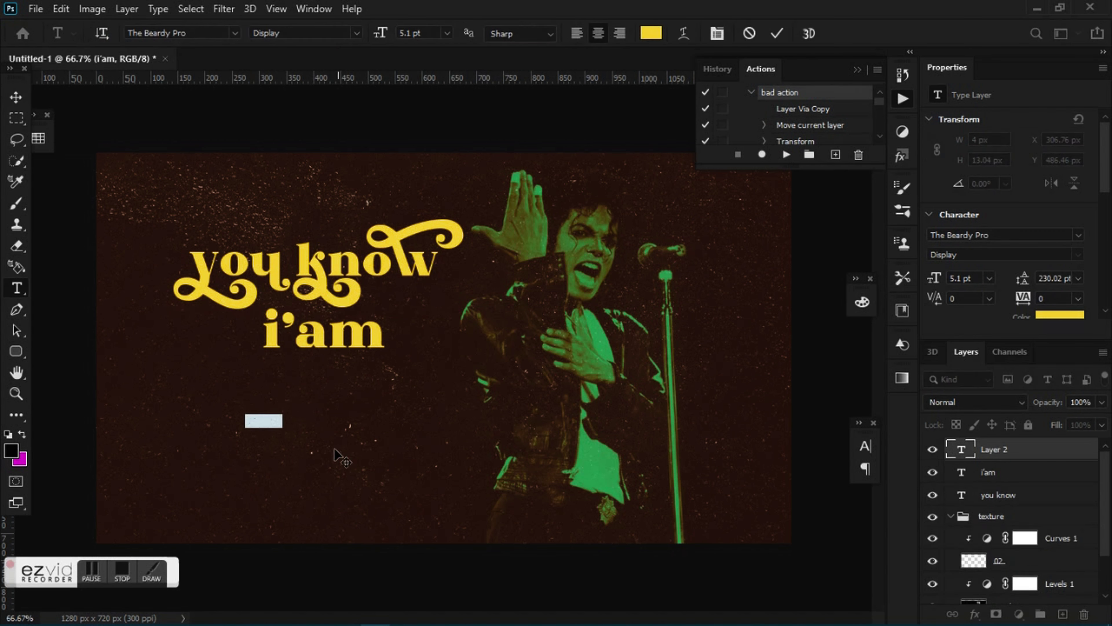
pyautogui.write('Bad')
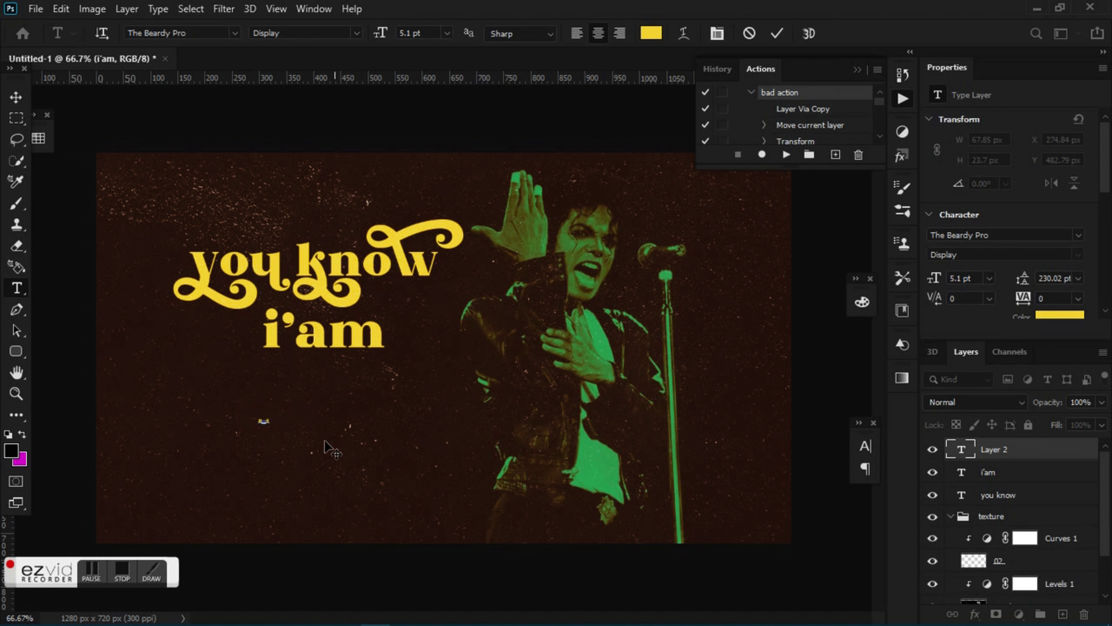
pyautogui.click(16, 96)
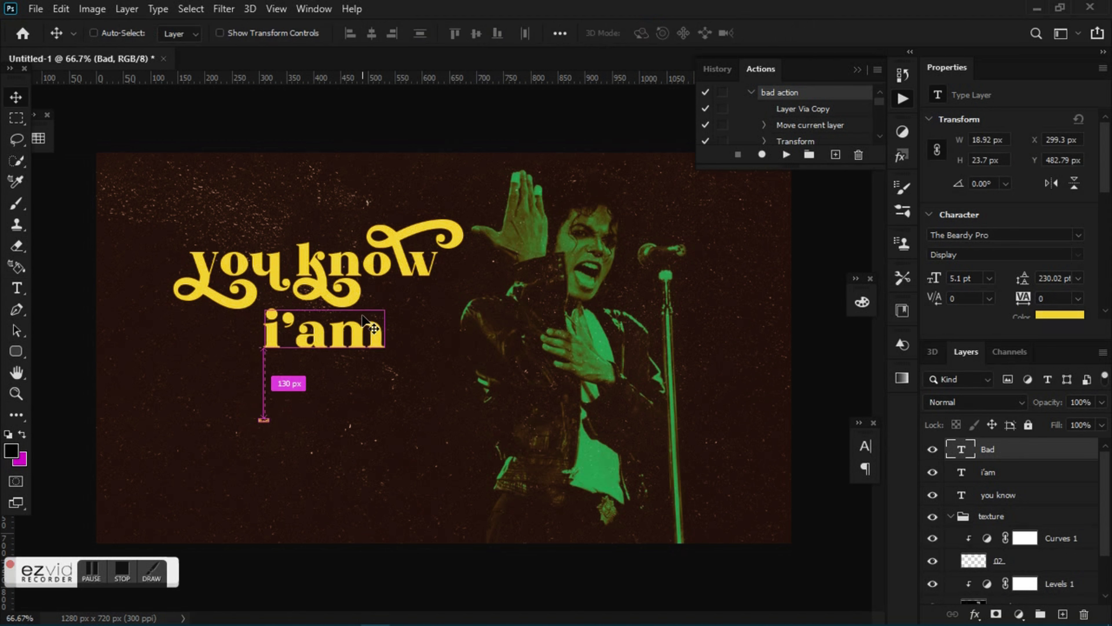
pyautogui.hotkey('ctrl', 't')
pyautogui.moveTo(267, 421); pyautogui.dragTo(522, 413)
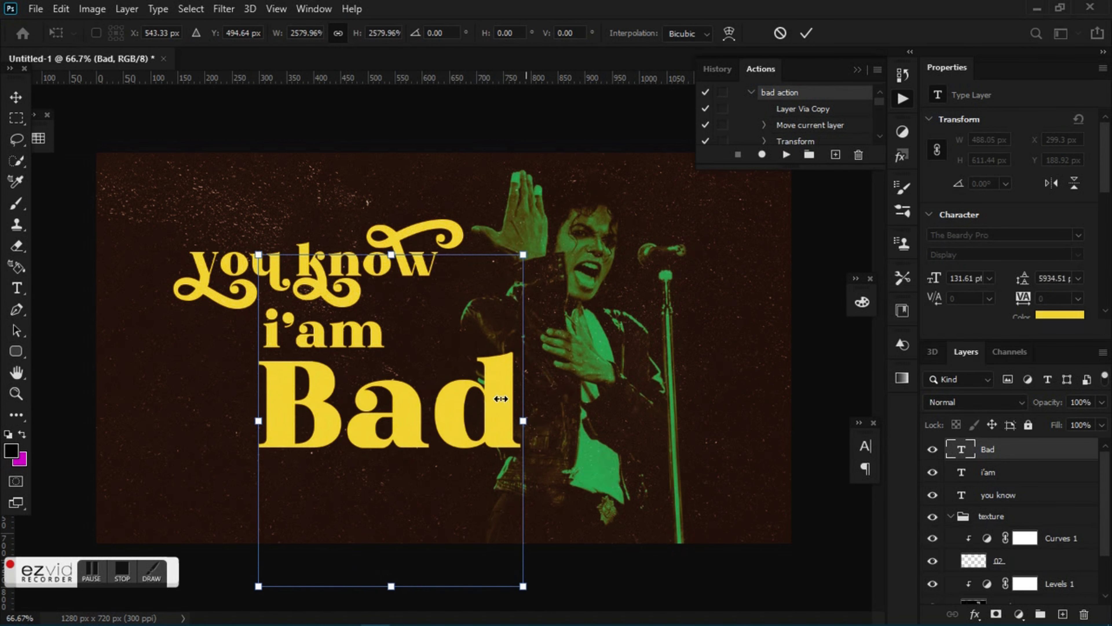
pyautogui.press('Return')
pyautogui.moveTo(507, 395); pyautogui.dragTo(382, 413)
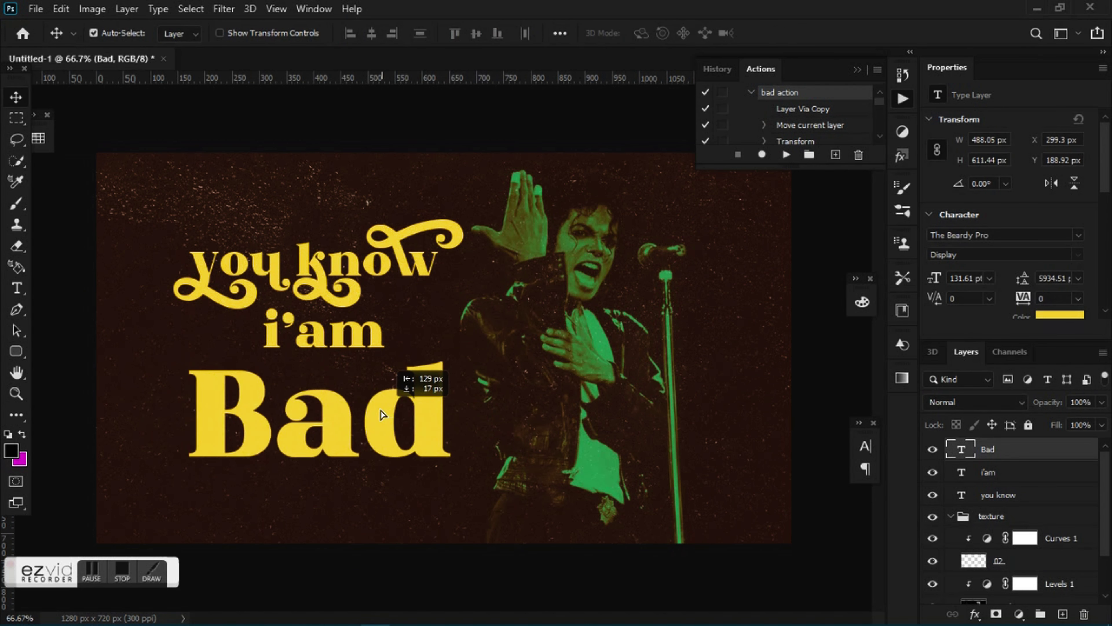
# - Give the 'a' in 'Bad' a Stylistic Set 6 swash alternate
pyautogui.click(16, 288)
pyautogui.moveTo(390, 437); pyautogui.dragTo(268, 421)
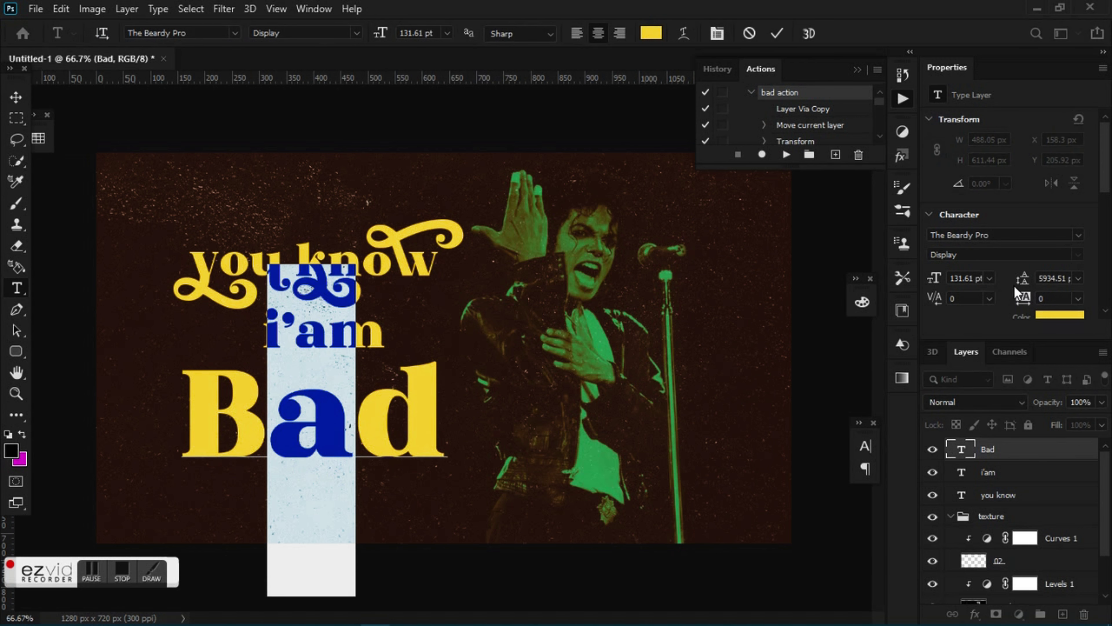
pyautogui.scroll(-2, 1044, 288)
pyautogui.scroll(-4, 1044, 288)
pyautogui.scroll(-4, 1044, 288)
pyautogui.click(1044, 288)
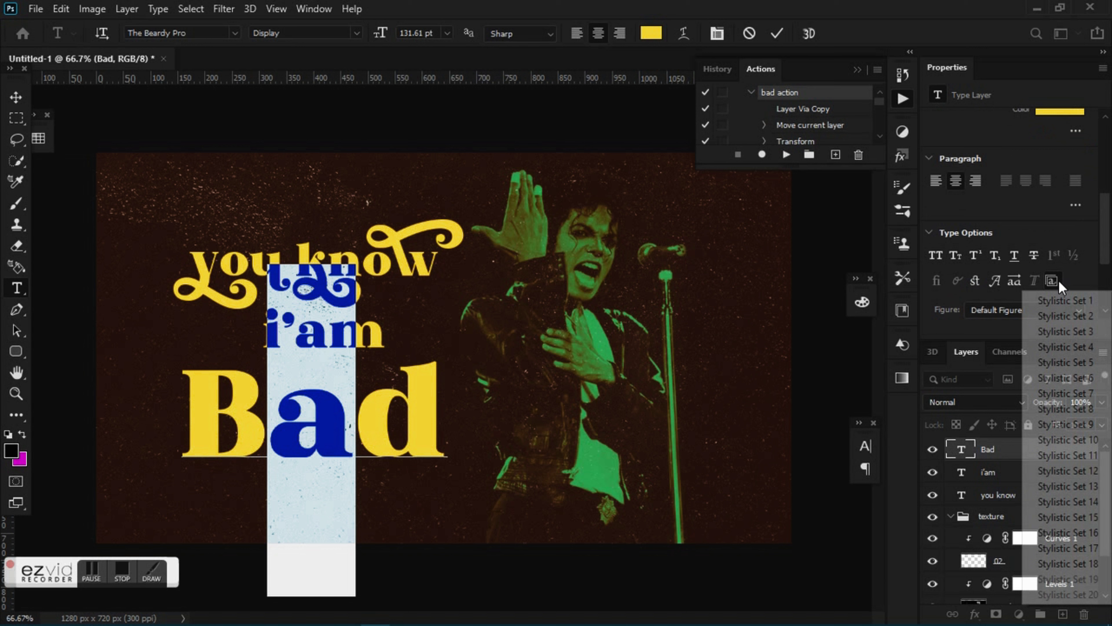
pyautogui.click(1068, 324)
# - Give the 'd' in 'Bad' an alternate glyph and set the text colour to f9d615
pyautogui.moveTo(361, 419); pyautogui.dragTo(473, 414)
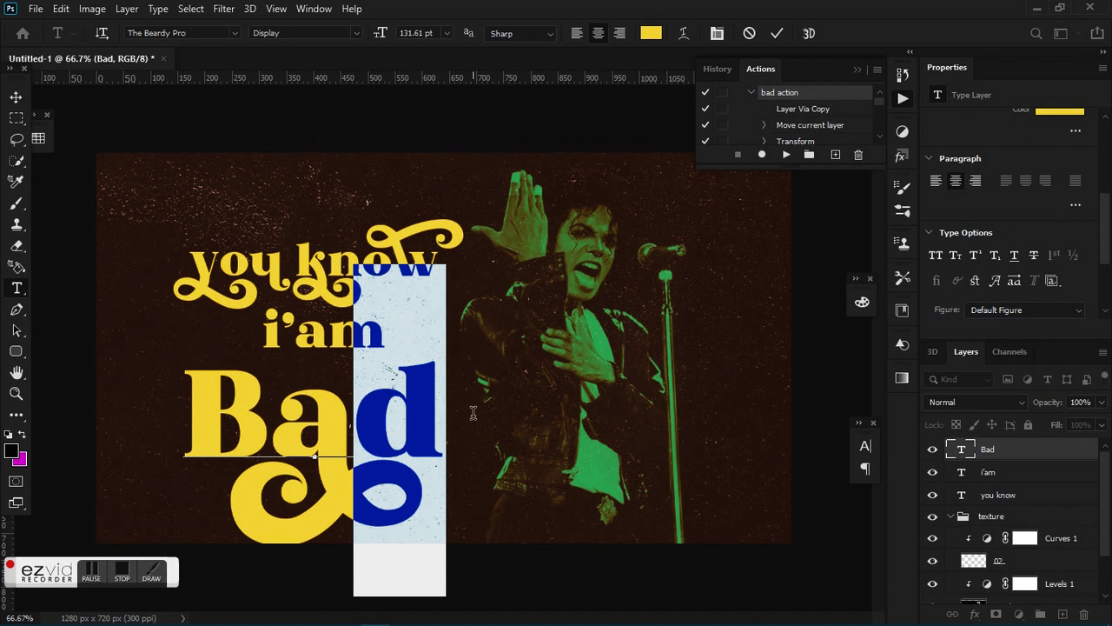
pyautogui.click(1051, 281)
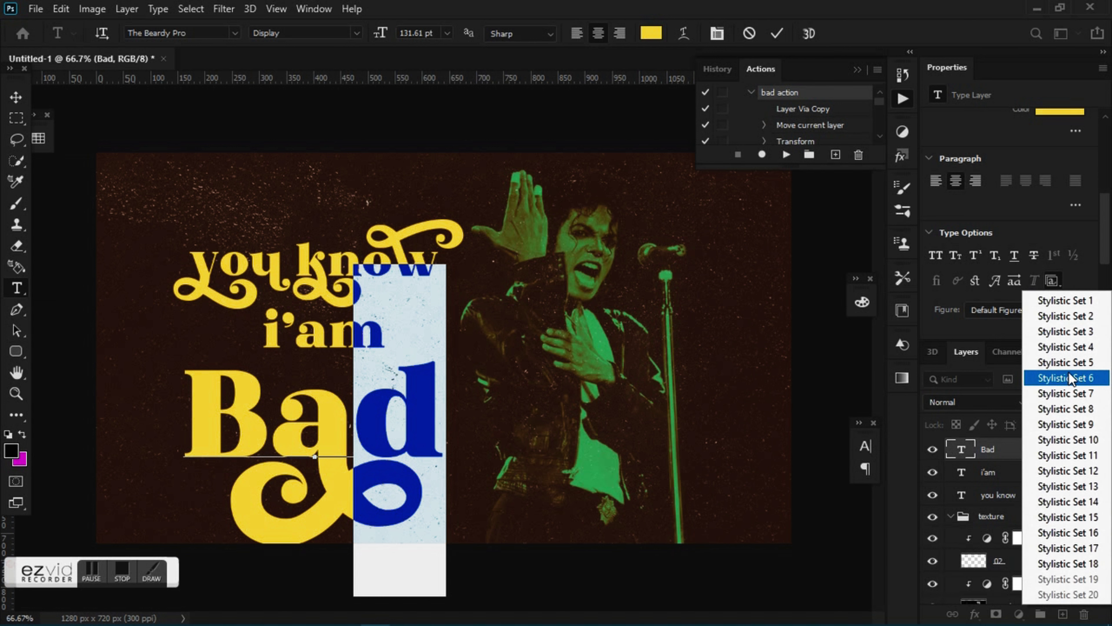
pyautogui.click(1069, 371)
pyautogui.click(15, 98)
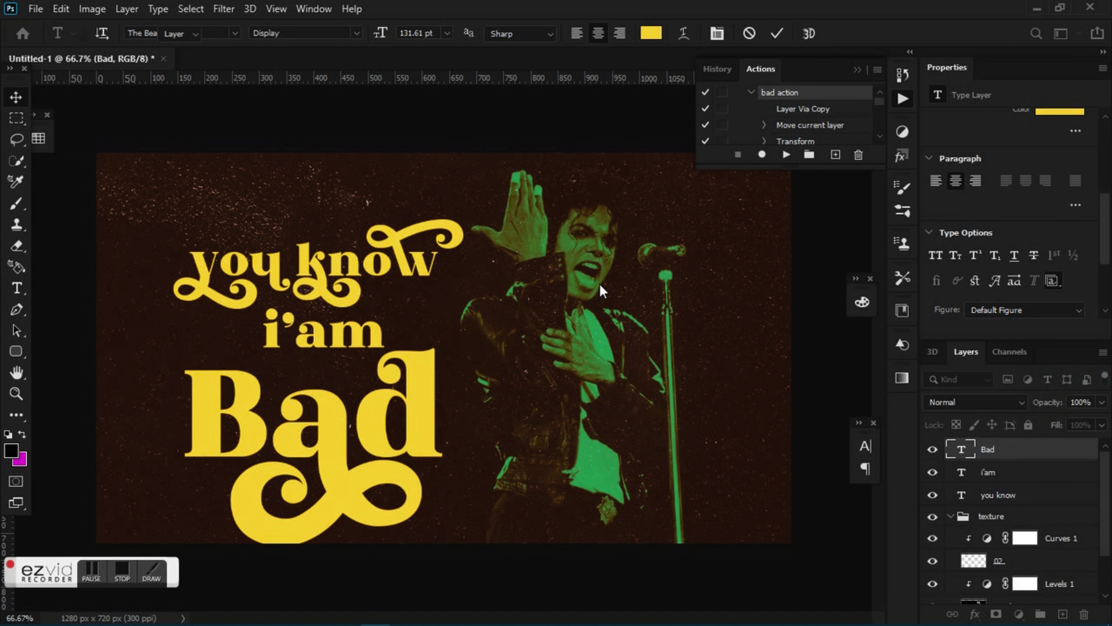
pyautogui.scroll(2, 1051, 198)
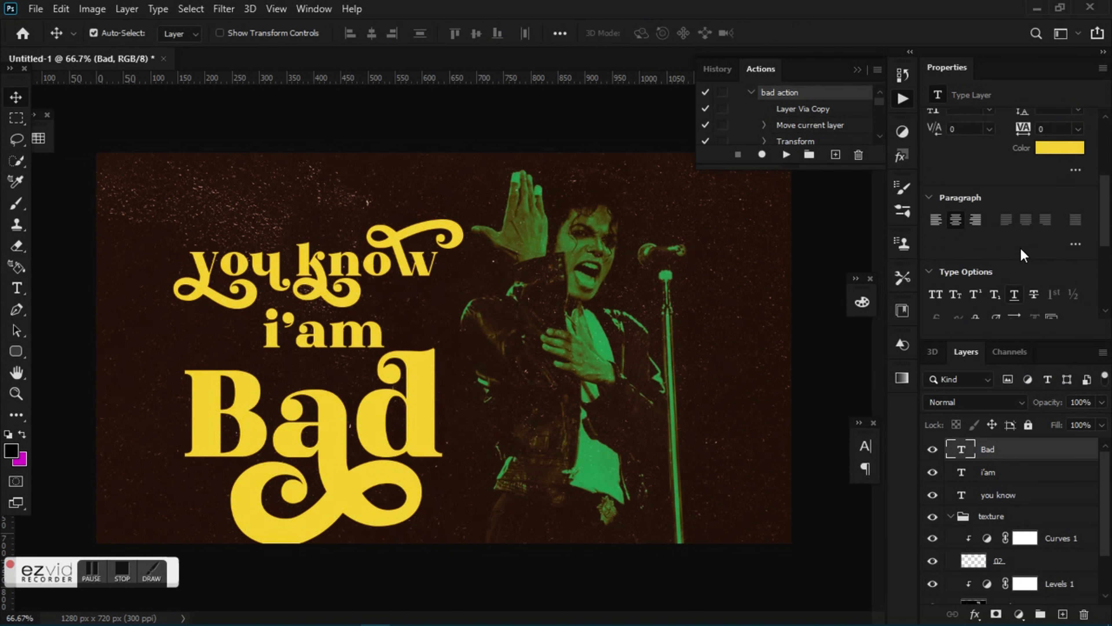
pyautogui.click(1068, 161)
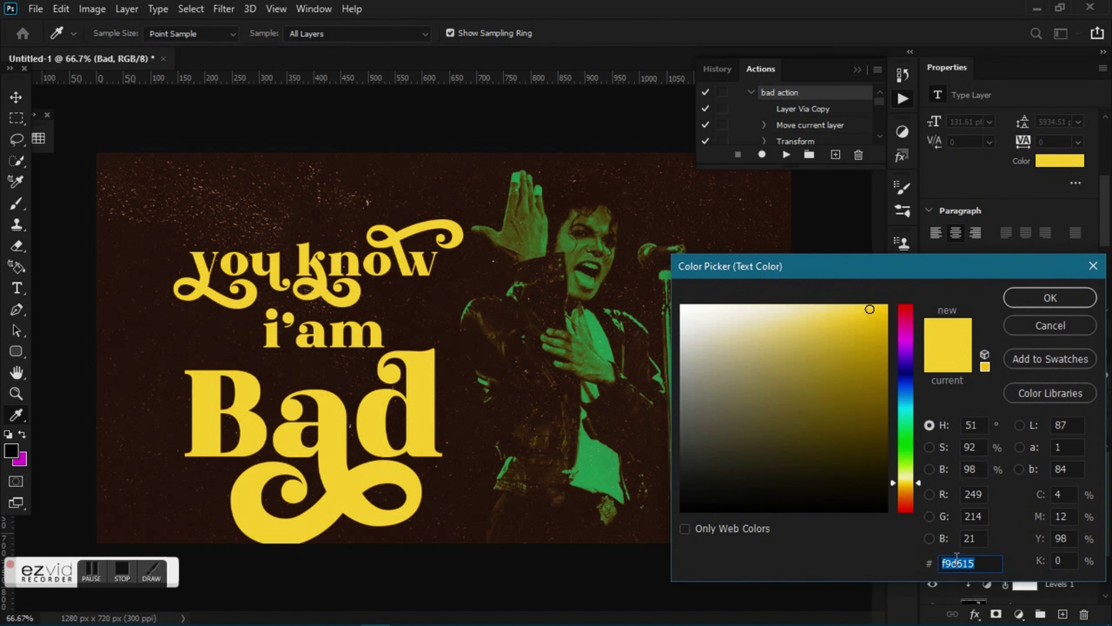
# - Confirm the yellow text colour, move 'Bad' higher, and zoom in on 'i'am'
pyautogui.click(1033, 293)
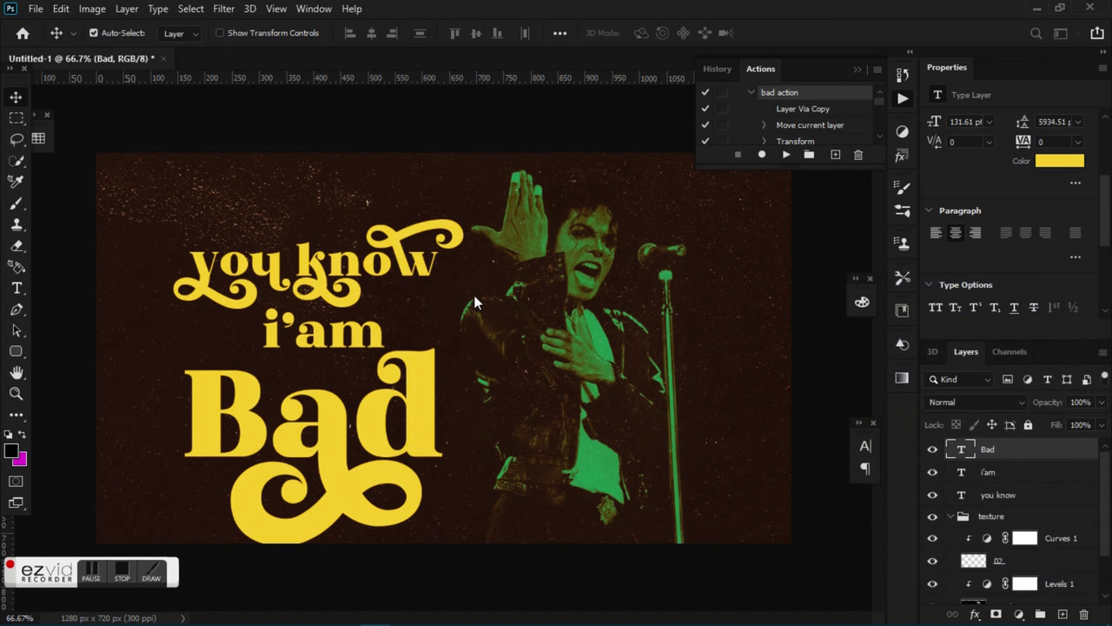
pyautogui.moveTo(333, 423); pyautogui.dragTo(362, 339)
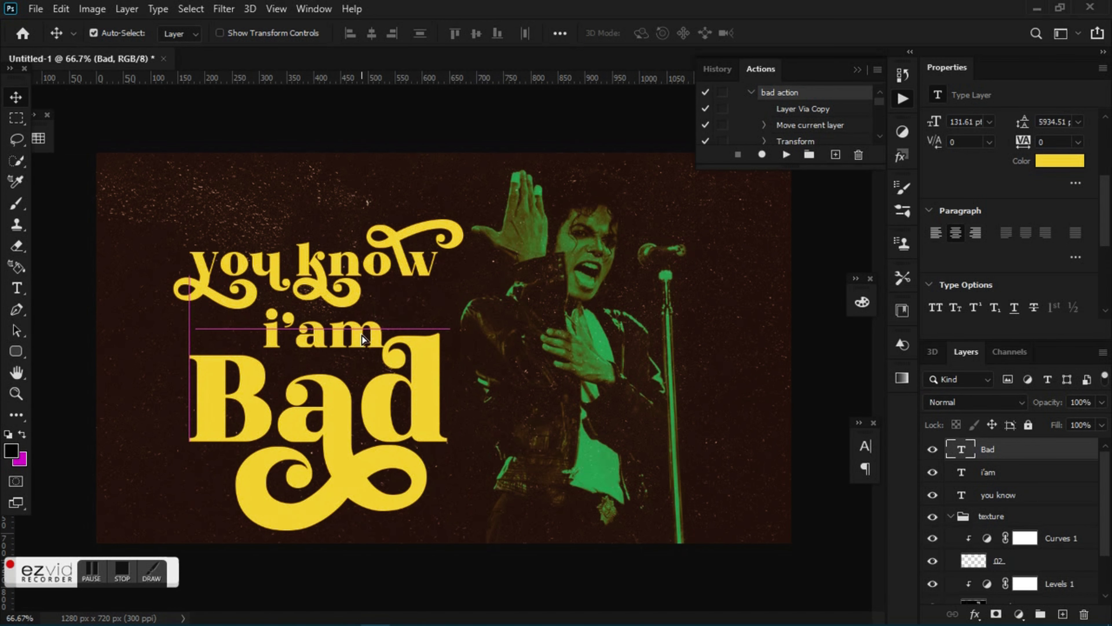
pyautogui.click(992, 476)
pyautogui.click(15, 393)
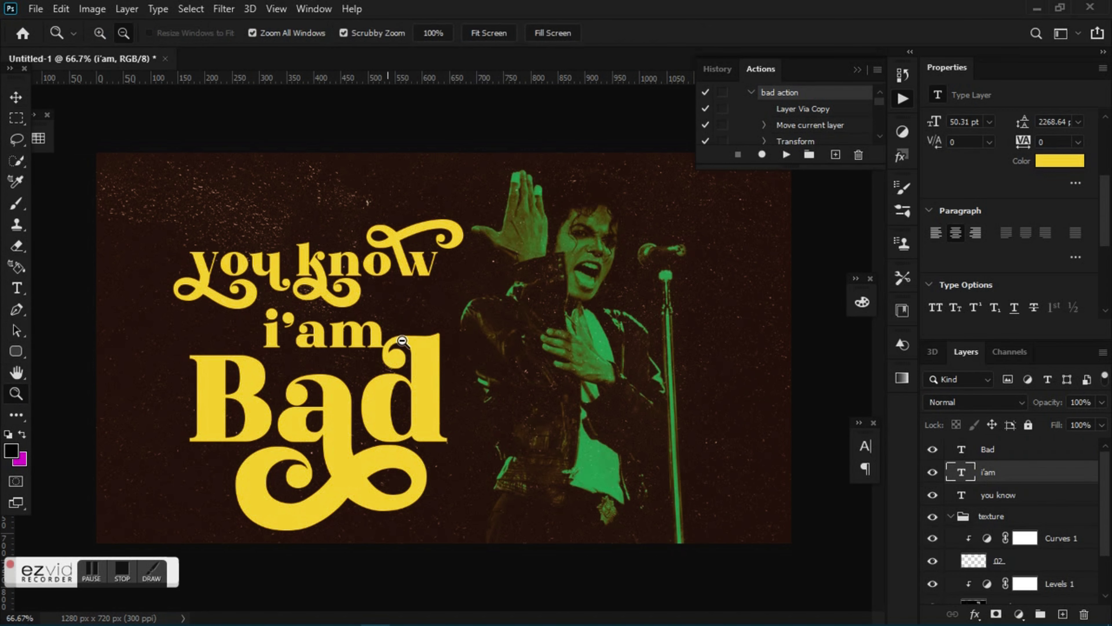
pyautogui.moveTo(396, 344); pyautogui.dragTo(405, 348)
# - Shrink 'i'am' to about 94% and shift it left between 'you know' and 'Bad'
pyautogui.hotkey('ctrl', 't')
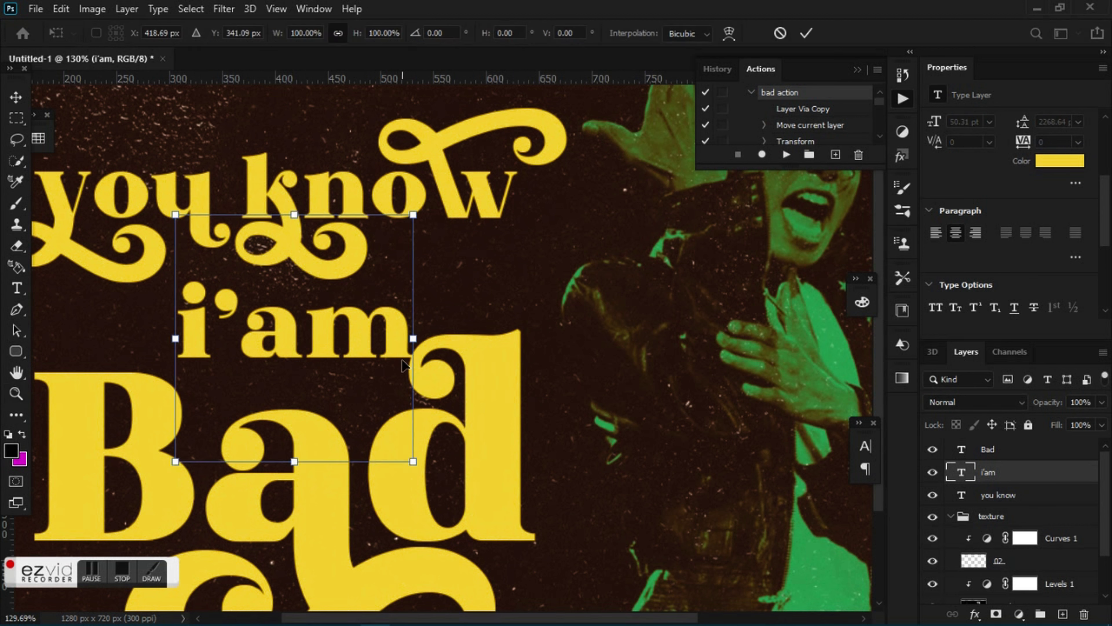
pyautogui.moveTo(277, 335); pyautogui.dragTo(269, 335)
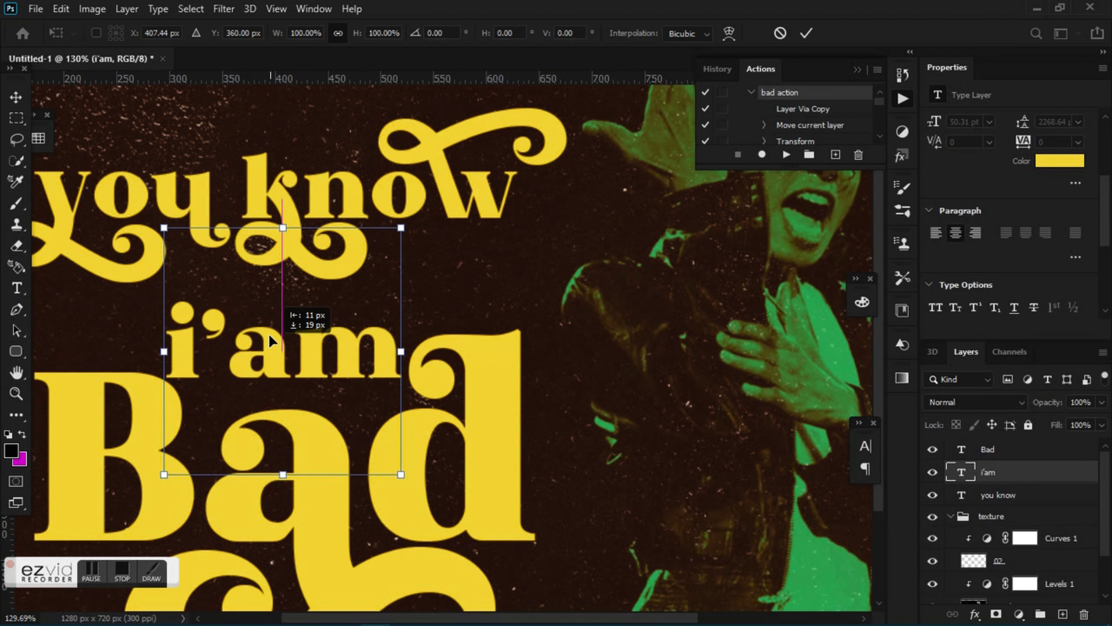
pyautogui.moveTo(267, 333); pyautogui.dragTo(260, 333)
pyautogui.moveTo(282, 463); pyautogui.dragTo(286, 452)
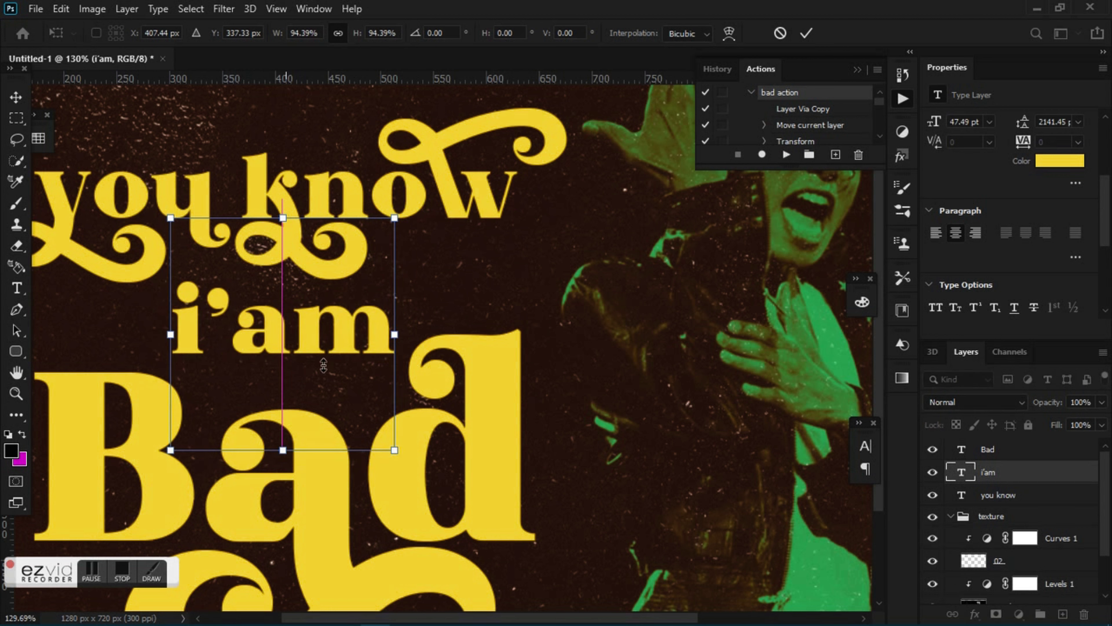
pyautogui.press('Return')
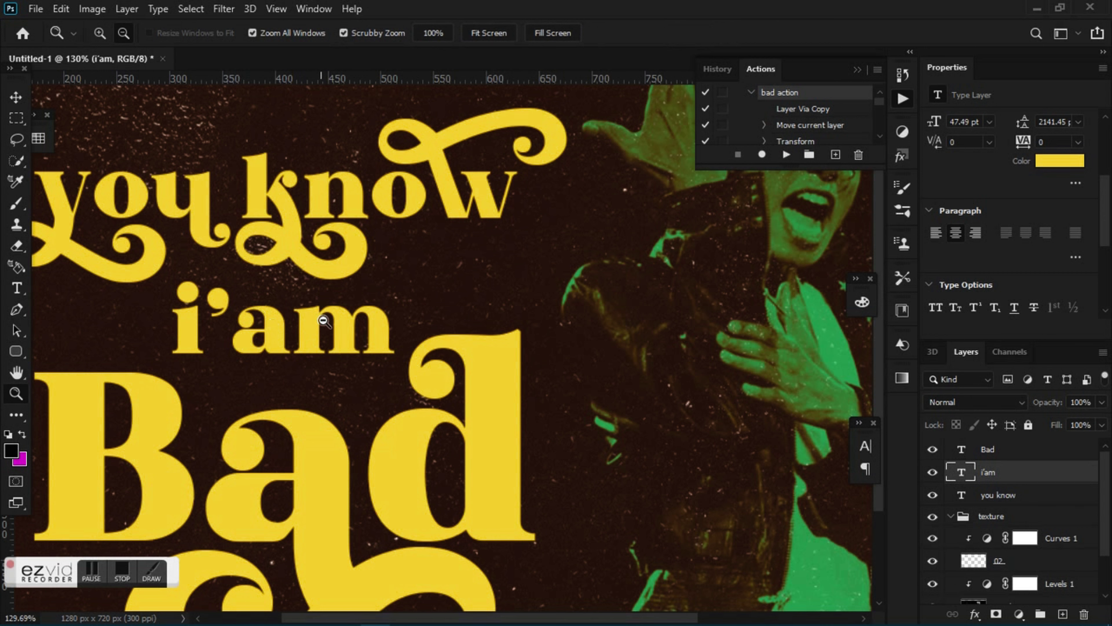
pyautogui.click(15, 98)
# - Try shifting the 'you know' line down and back up, then zoom out to the whole composition
pyautogui.moveTo(292, 247); pyautogui.dragTo(293, 264)
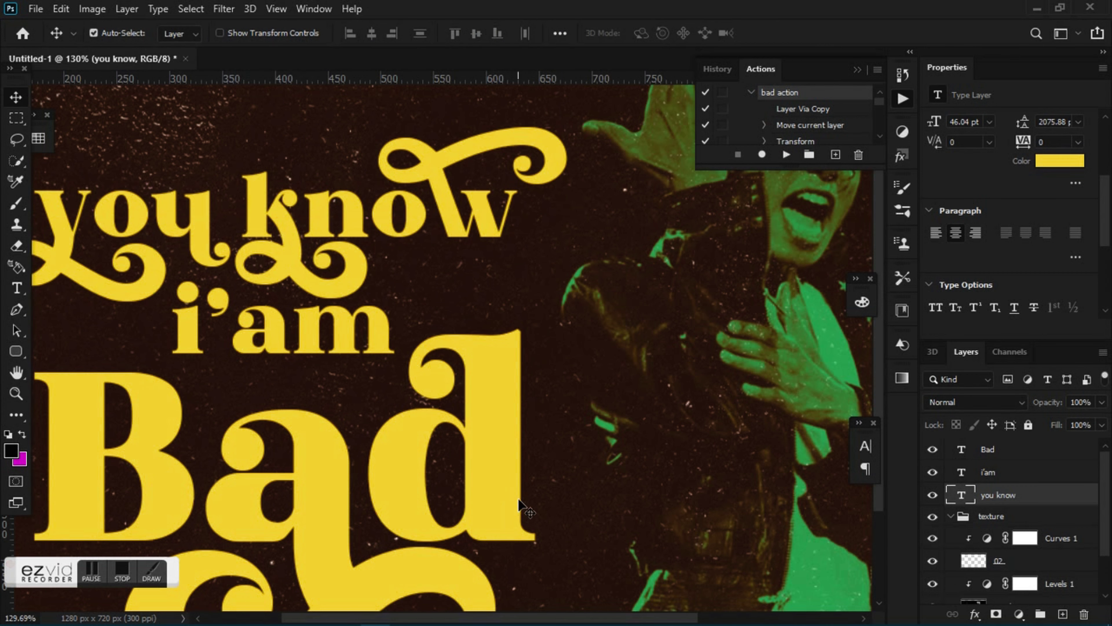
pyautogui.click(275, 330)
pyautogui.moveTo(301, 264); pyautogui.dragTo(298, 246)
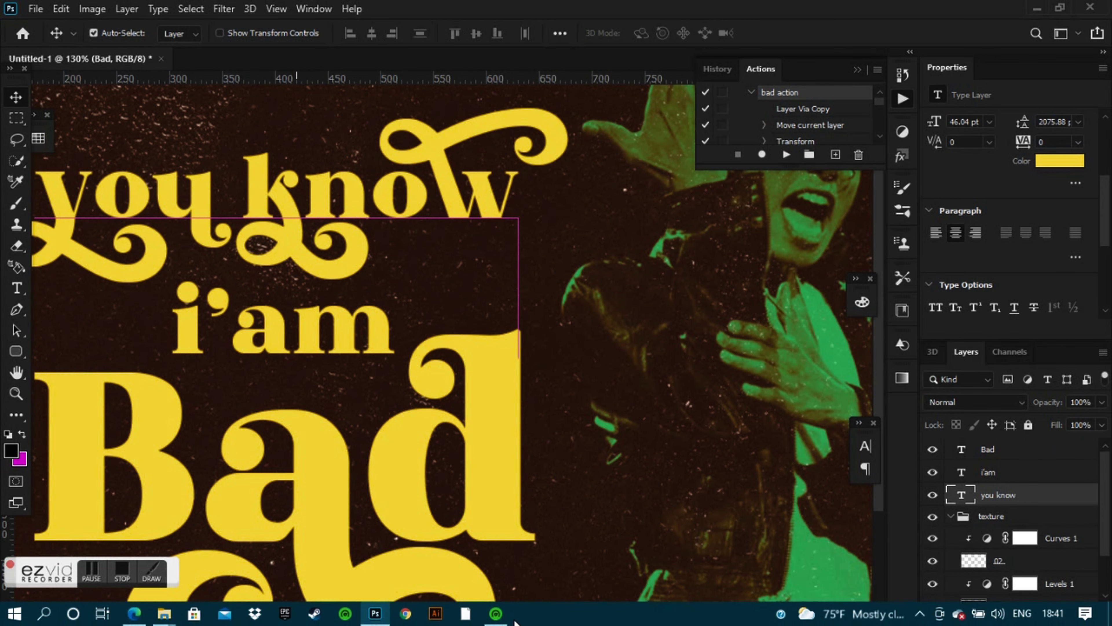
pyautogui.press('z')
pyautogui.moveTo(328, 419); pyautogui.dragTo(401, 395)
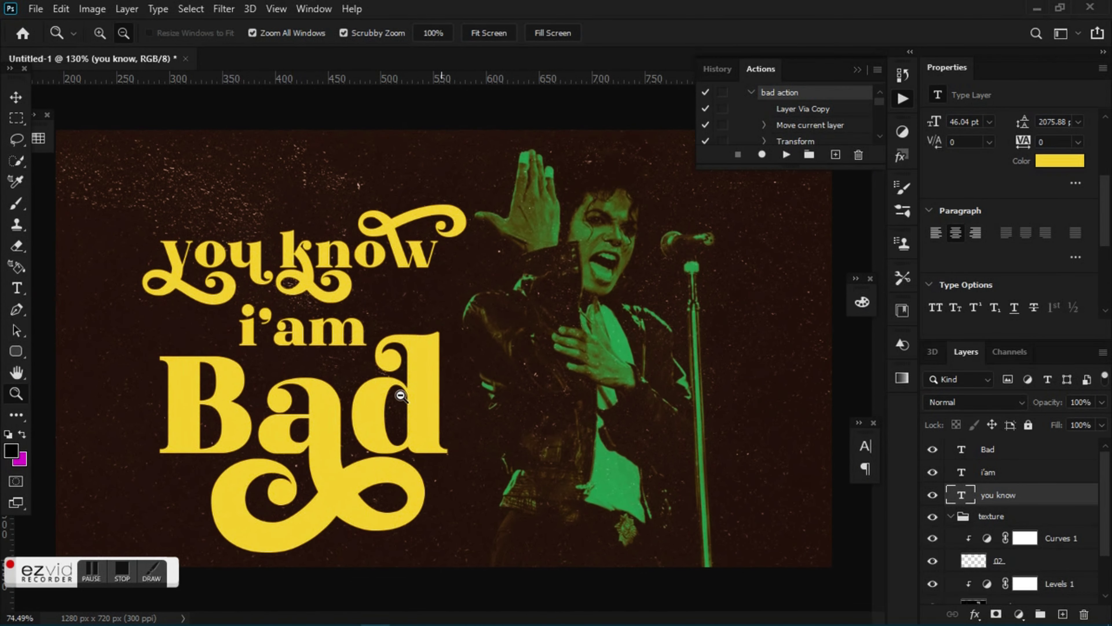
pyautogui.press('v')
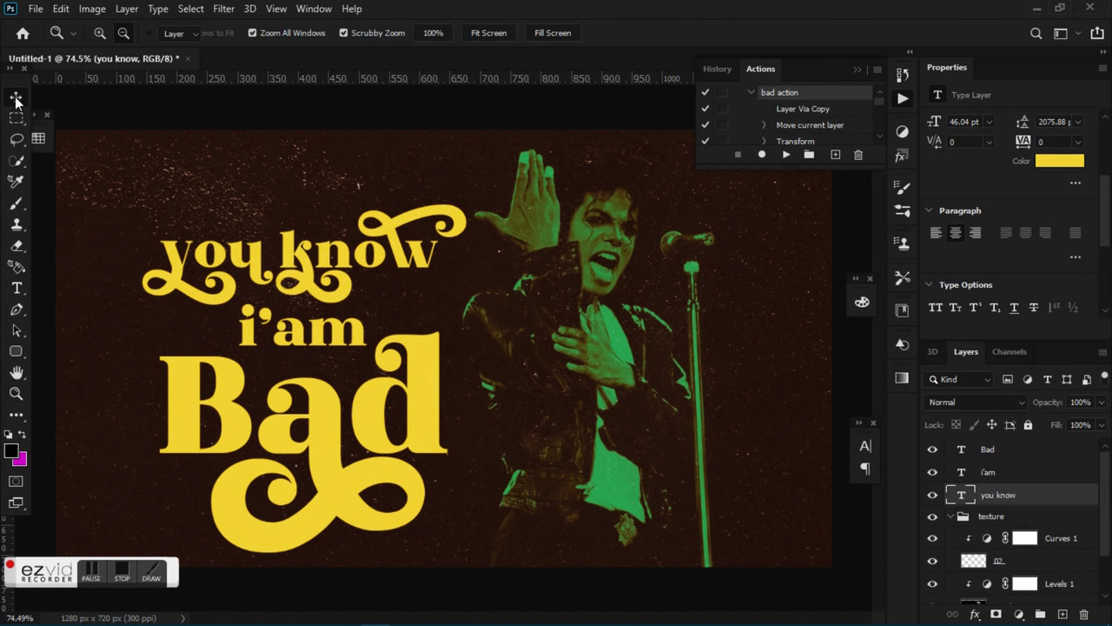
# - Nudge 'Bad' up and left, and 'i'am' left and down, with arrow keys
pyautogui.click(221, 381)
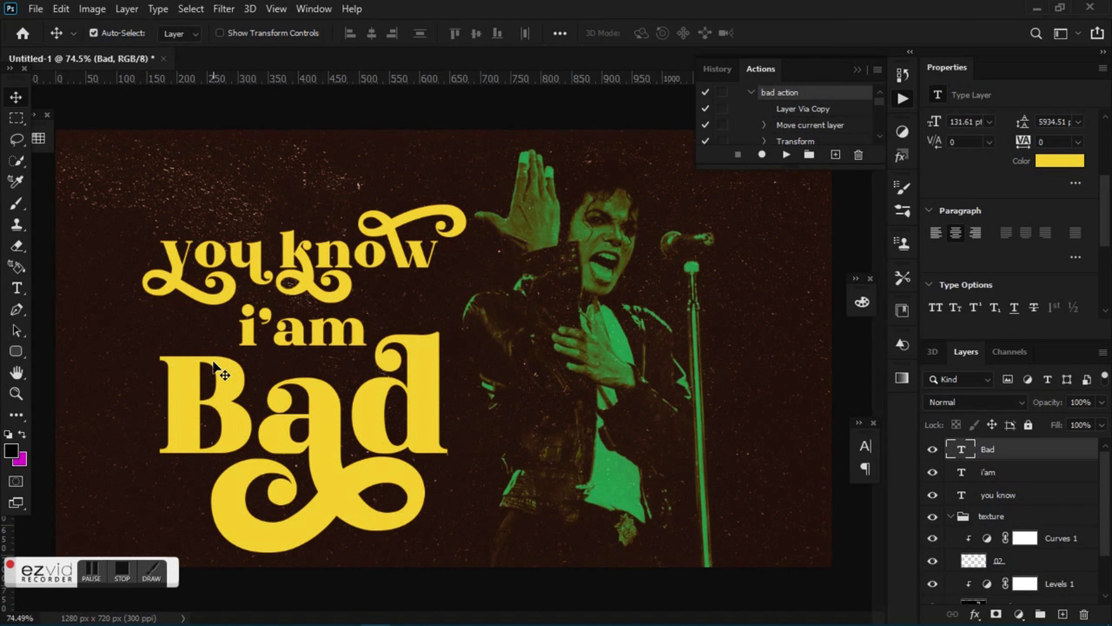
pyautogui.press('Up')
pyautogui.press('Up')
pyautogui.press('Up')
pyautogui.press('Left')
pyautogui.press('Left')
pyautogui.press('Left')
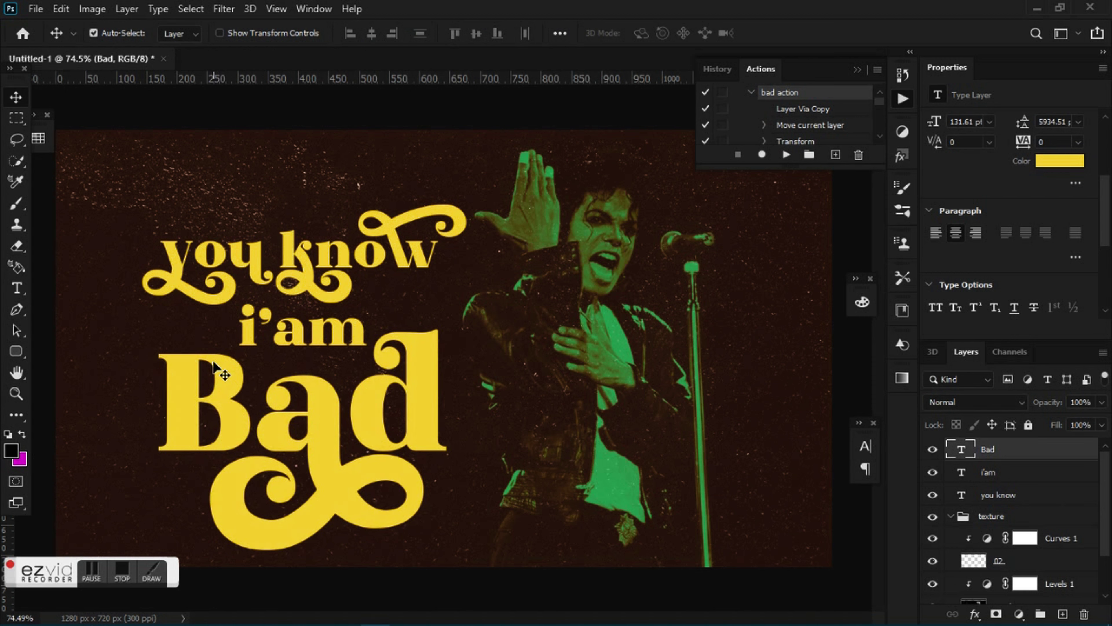
pyautogui.press('Up')
pyautogui.press('Up')
pyautogui.press('Up')
pyautogui.click(972, 477)
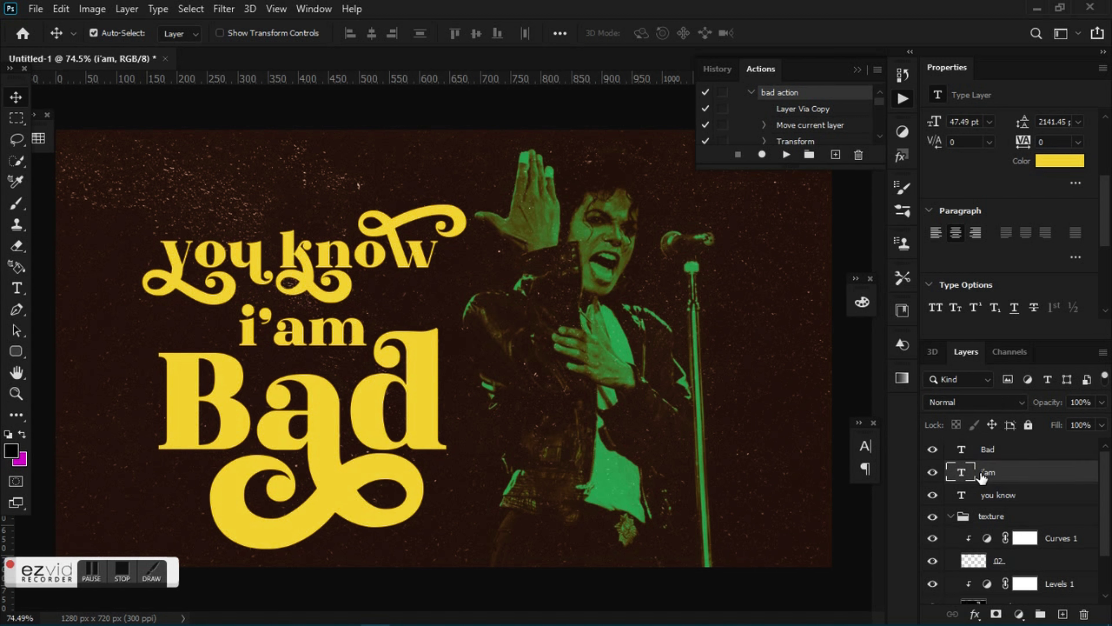
pyautogui.press('Left')
pyautogui.press('Left')
pyautogui.press('Left')
pyautogui.press('Left')
pyautogui.press('Left')
pyautogui.press('Left')
pyautogui.press('Left')
pyautogui.press('Left')
pyautogui.press('Down')
pyautogui.press('Down')
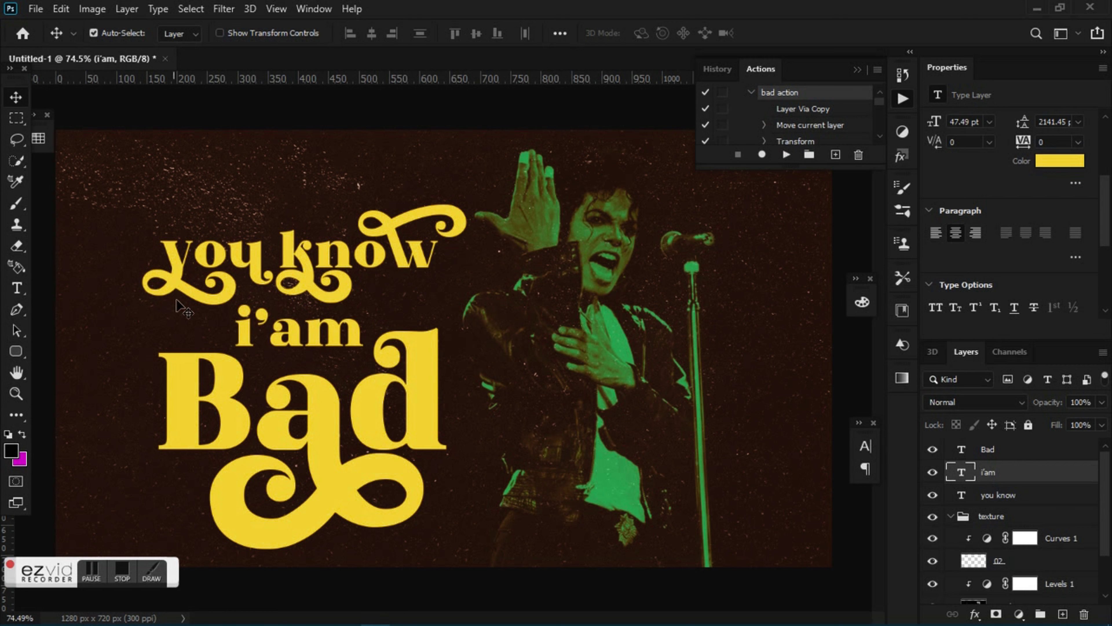
# - Nudge 'you know' down and left into the stack, then collapse the texture group
pyautogui.click(180, 273)
pyautogui.press('Down')
pyautogui.press('Down')
pyautogui.press('Down')
pyautogui.press('Left')
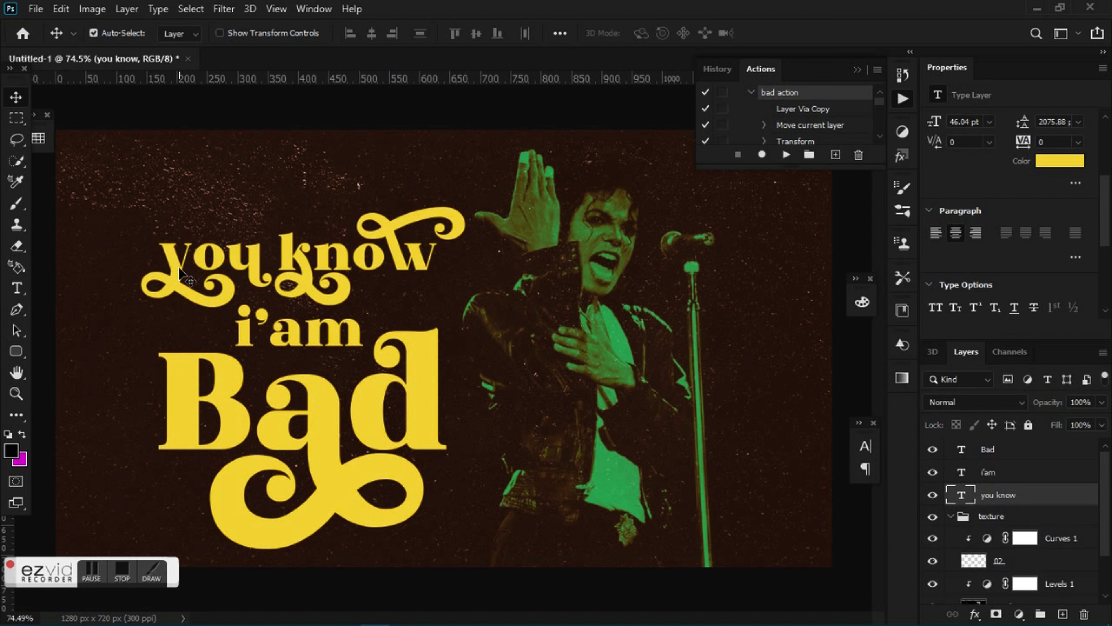
pyautogui.press('Down')
pyautogui.press('Left')
pyautogui.press('Down')
pyautogui.press('Left')
pyautogui.press('Down')
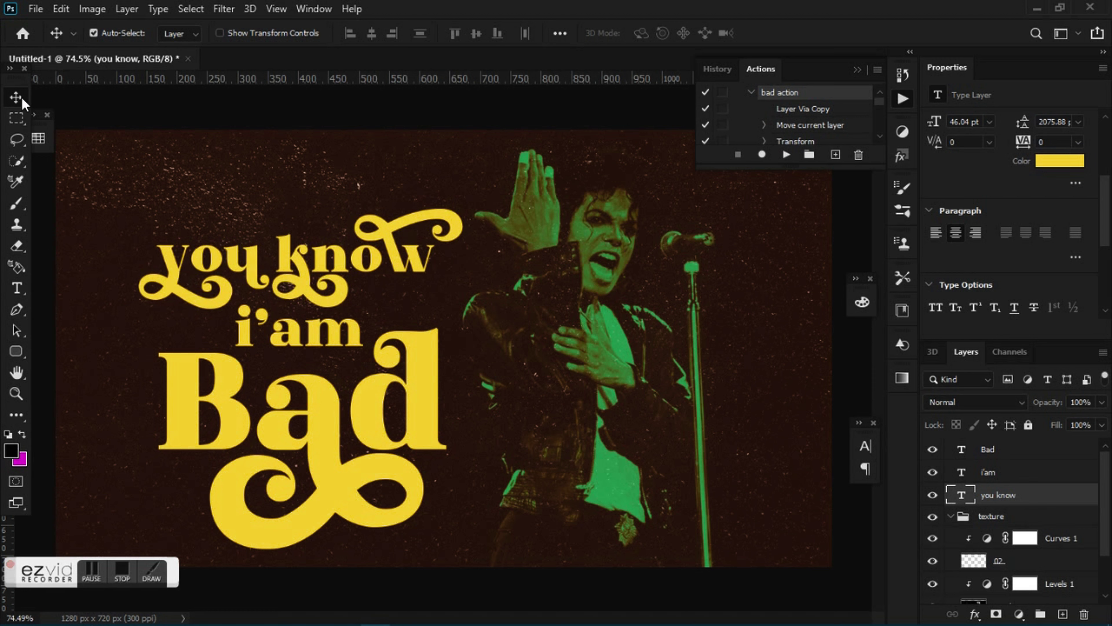
pyautogui.click(292, 221)
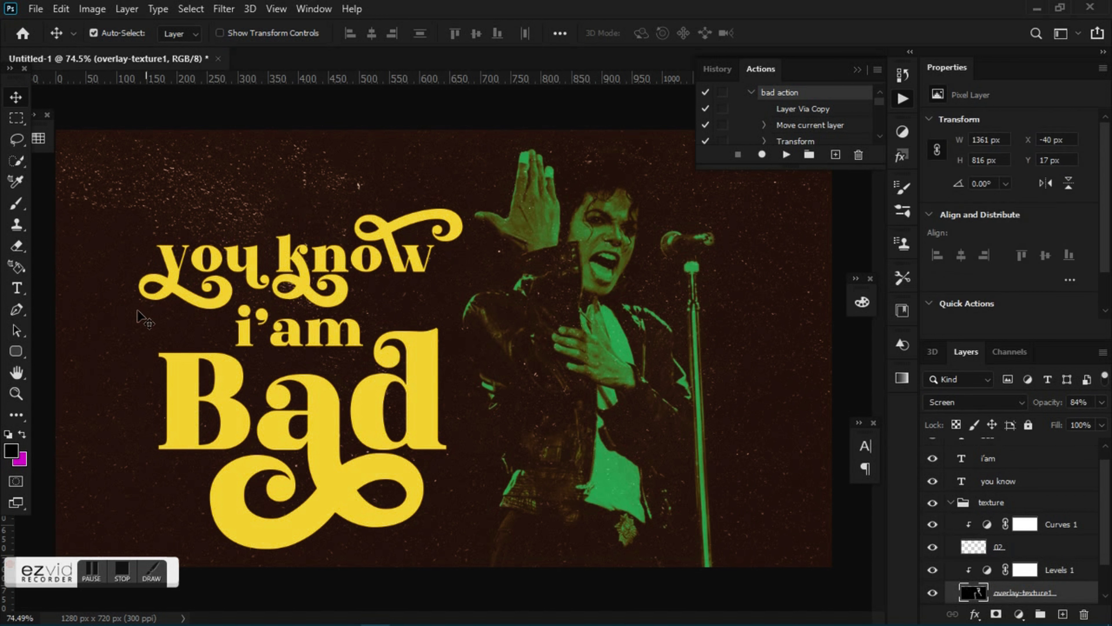
pyautogui.click(1044, 487)
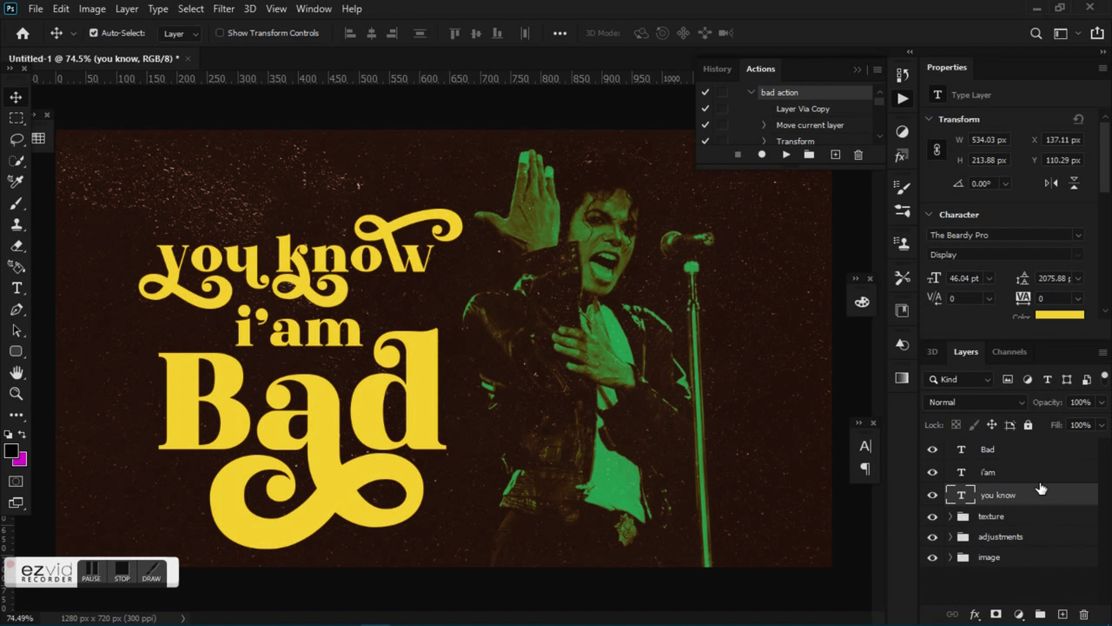
# - Convert the you know, i'am and Bad layers into one smart object, moved to X 73, Y 80
pyautogui.keyDown('shift'); pyautogui.click(1021, 473); pyautogui.keyUp('shift')
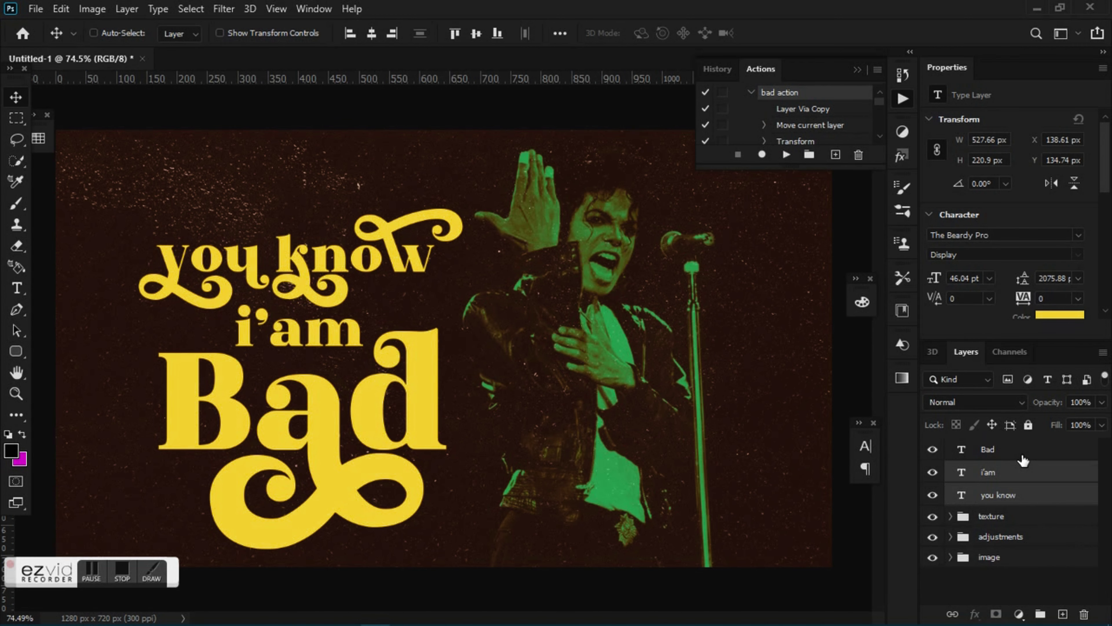
pyautogui.keyDown('shift'); pyautogui.click(1024, 458); pyautogui.keyUp('shift')
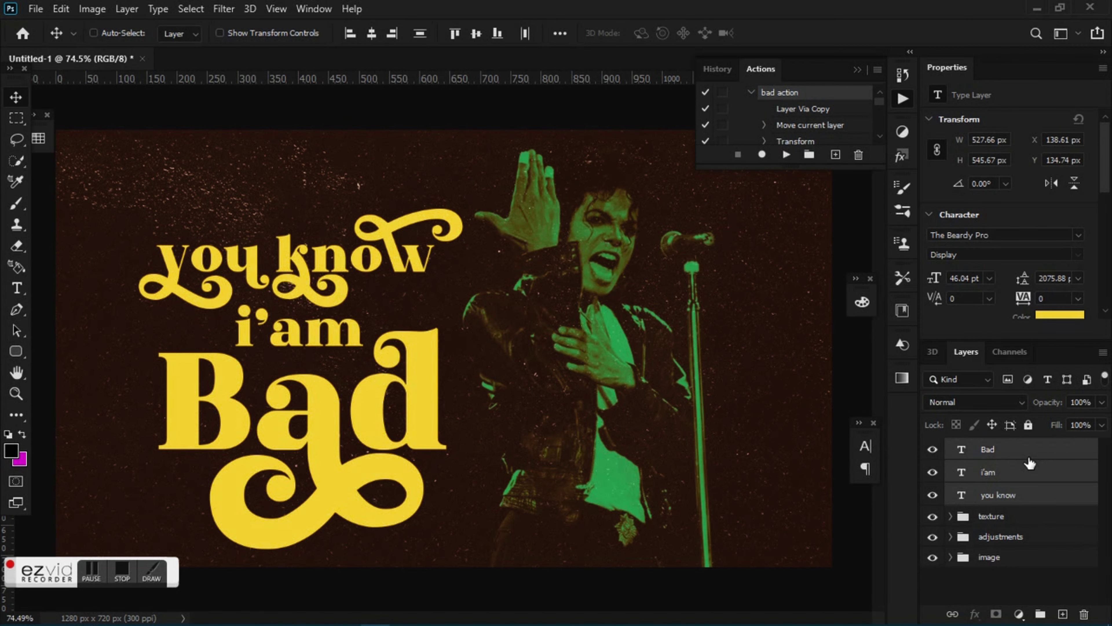
pyautogui.rightClick(1002, 459)
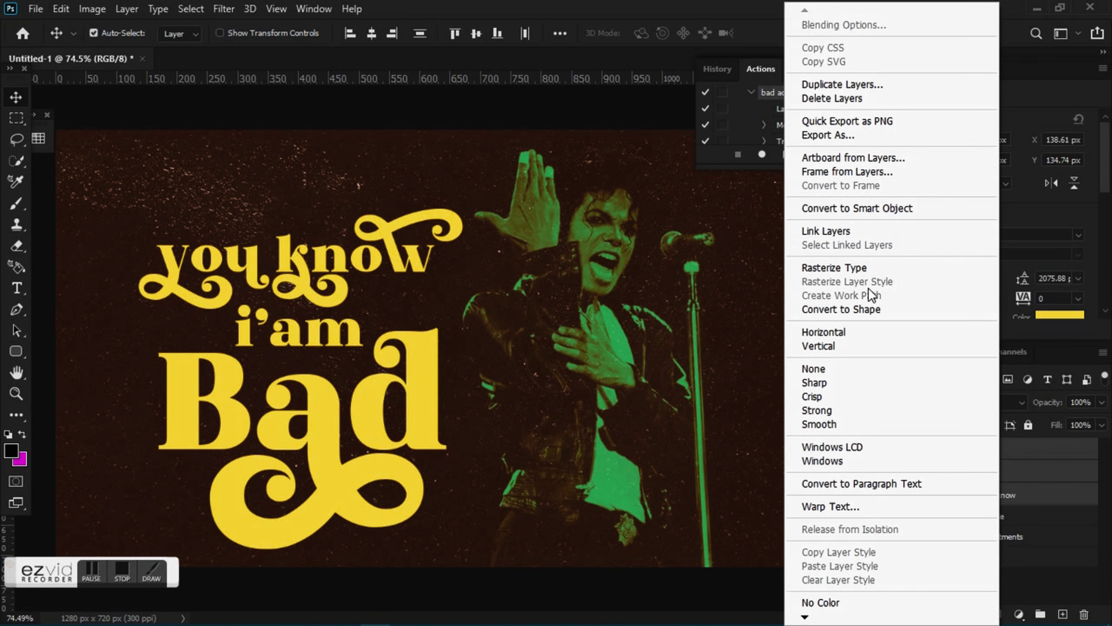
pyautogui.click(878, 208)
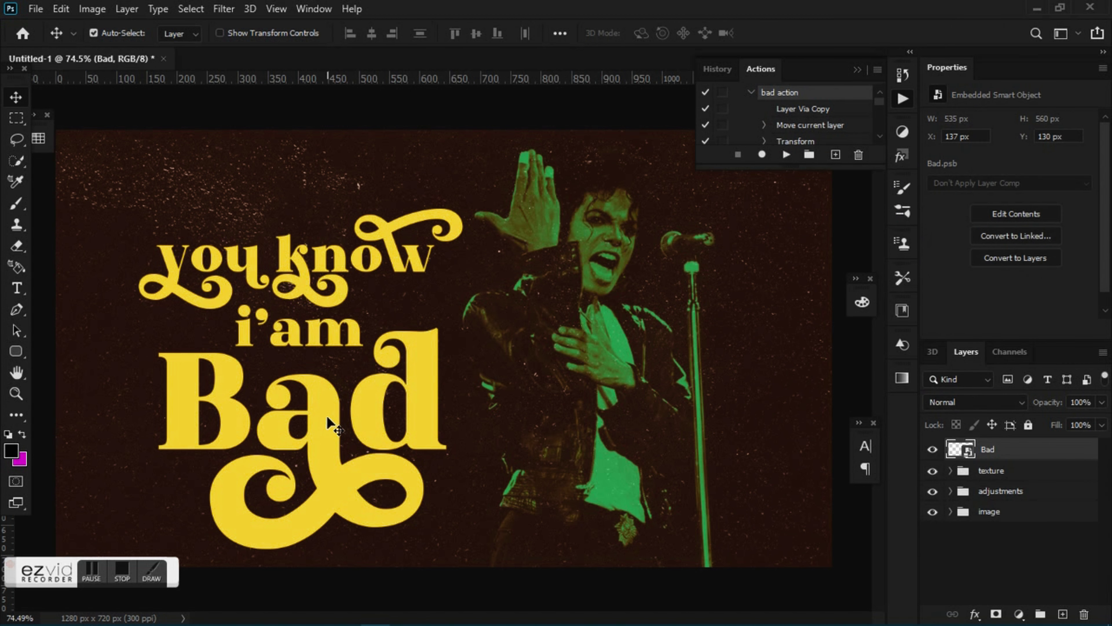
pyautogui.moveTo(327, 416); pyautogui.dragTo(286, 398)
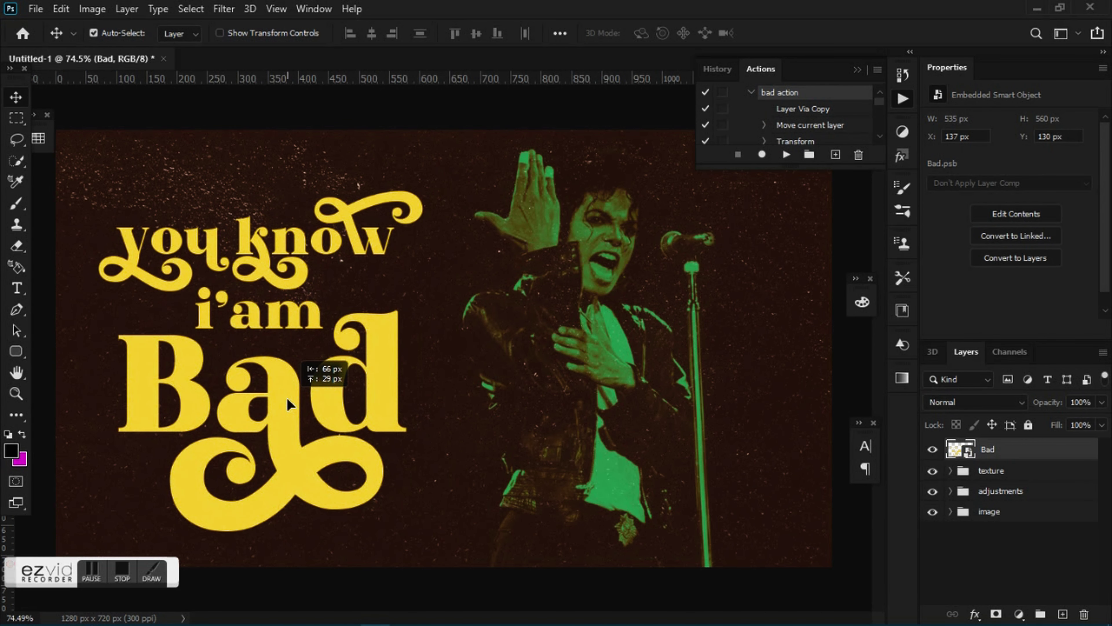
pyautogui.moveTo(287, 397); pyautogui.dragTo(287, 390)
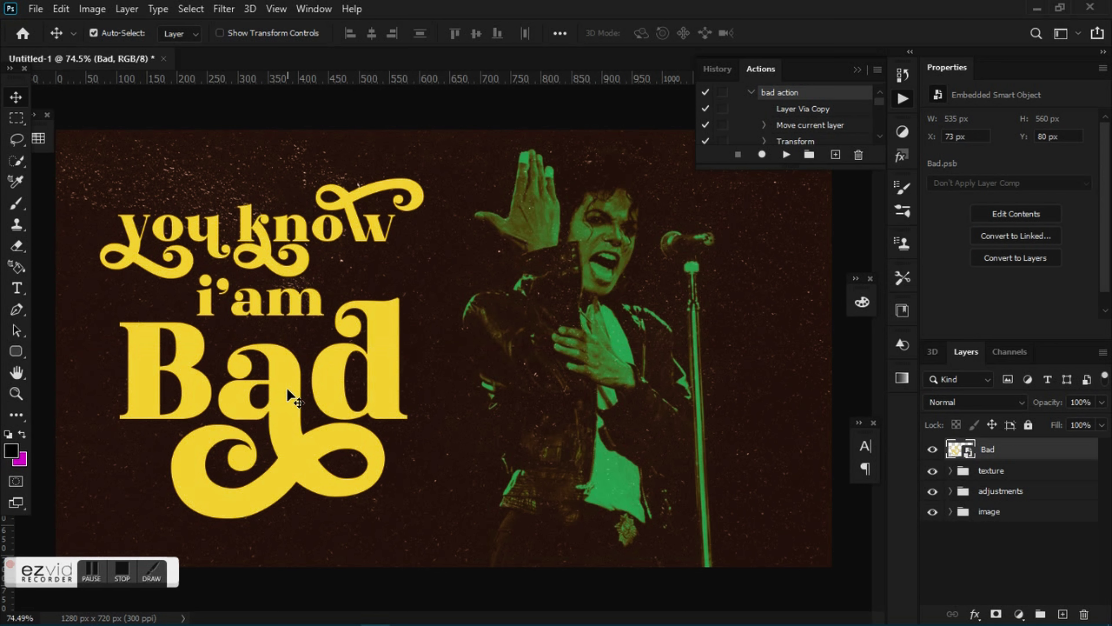
pyautogui.rightClick(1028, 449)
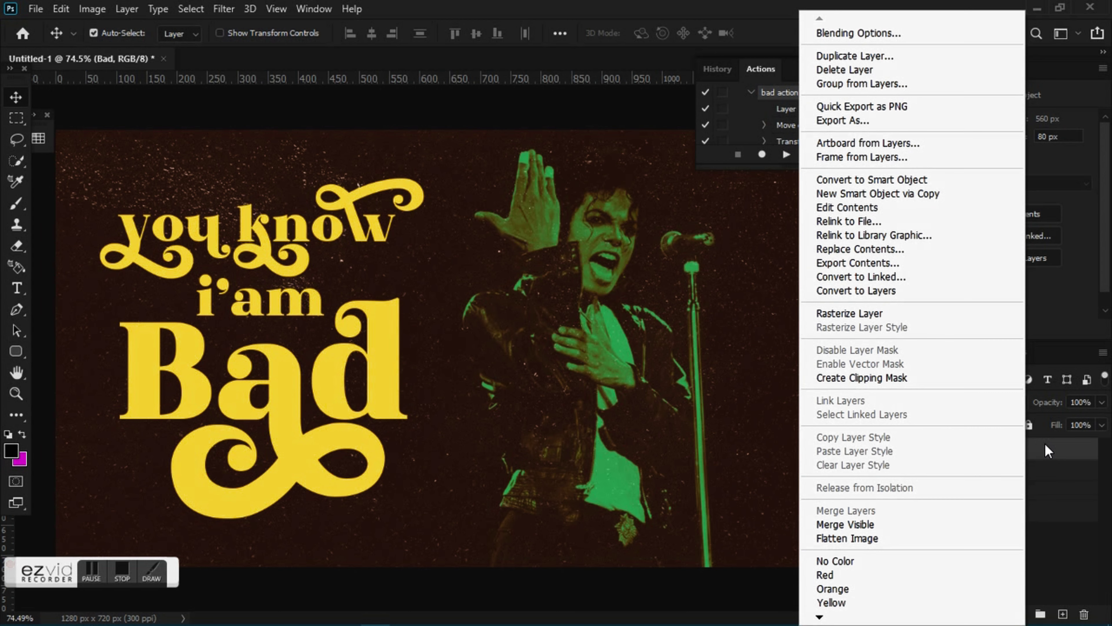
pyautogui.click(866, 57)
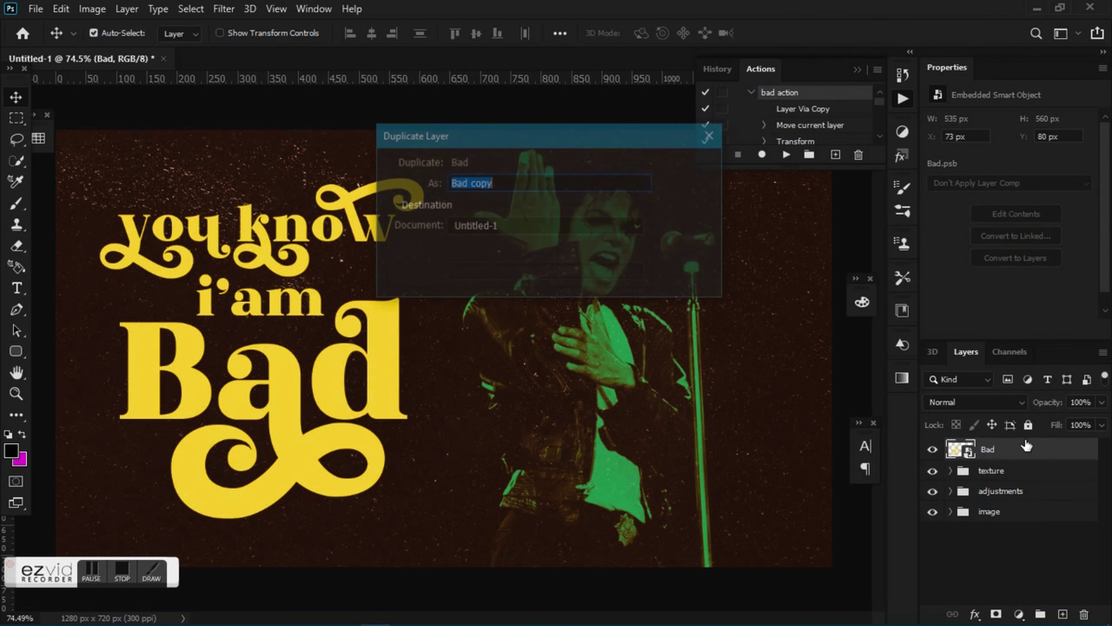
pyautogui.click(690, 166)
pyautogui.moveTo(1025, 449); pyautogui.dragTo(1025, 482)
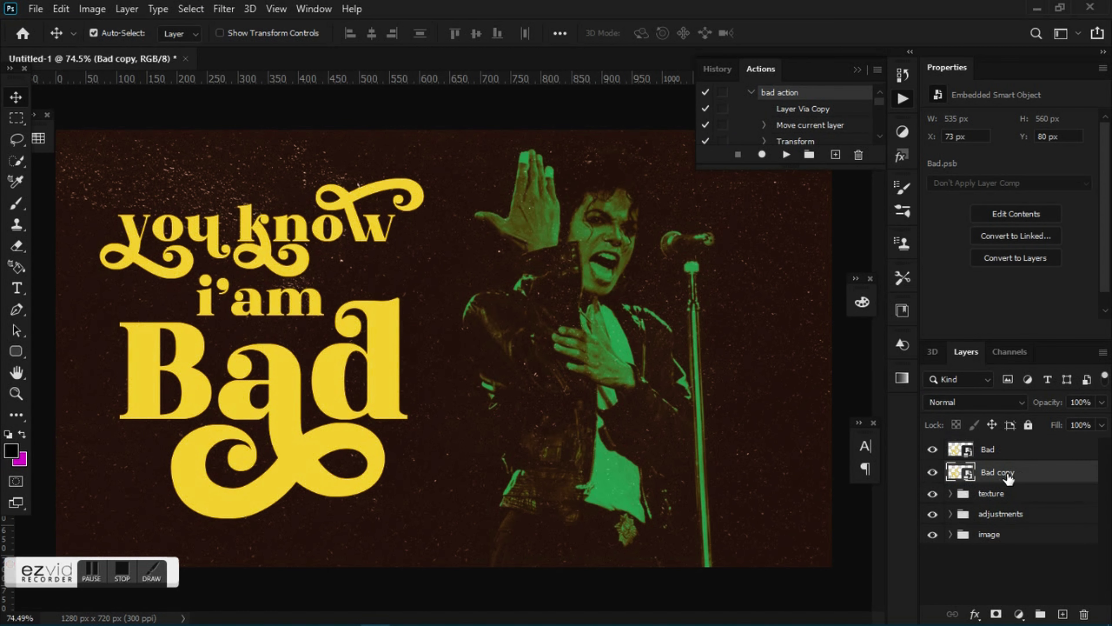
pyautogui.click(314, 9)
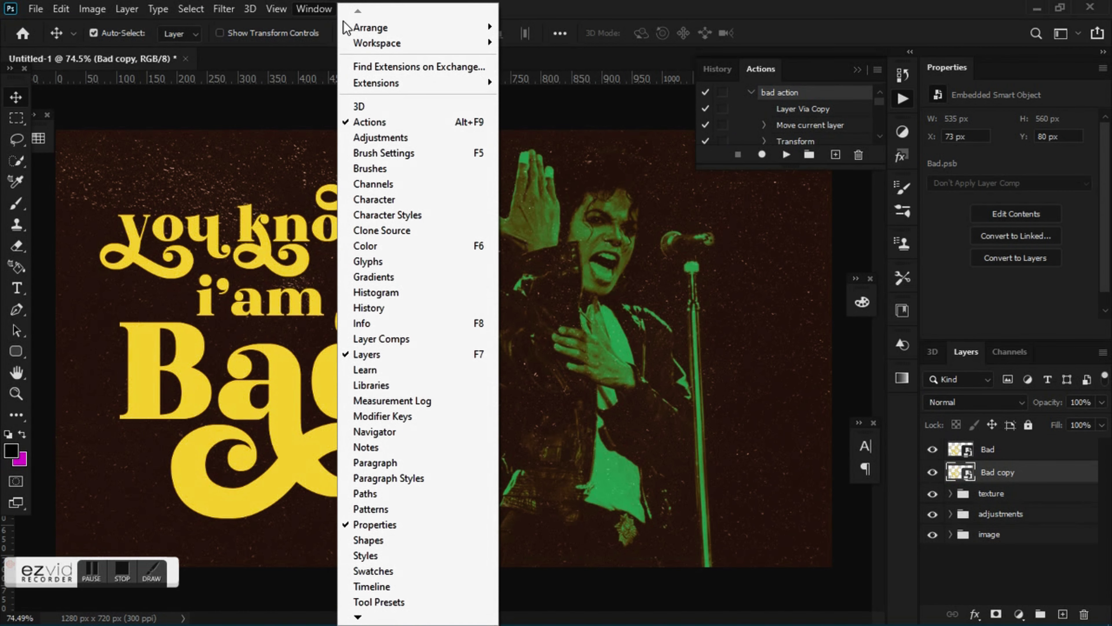
pyautogui.click(363, 122)
pyautogui.click(315, 9)
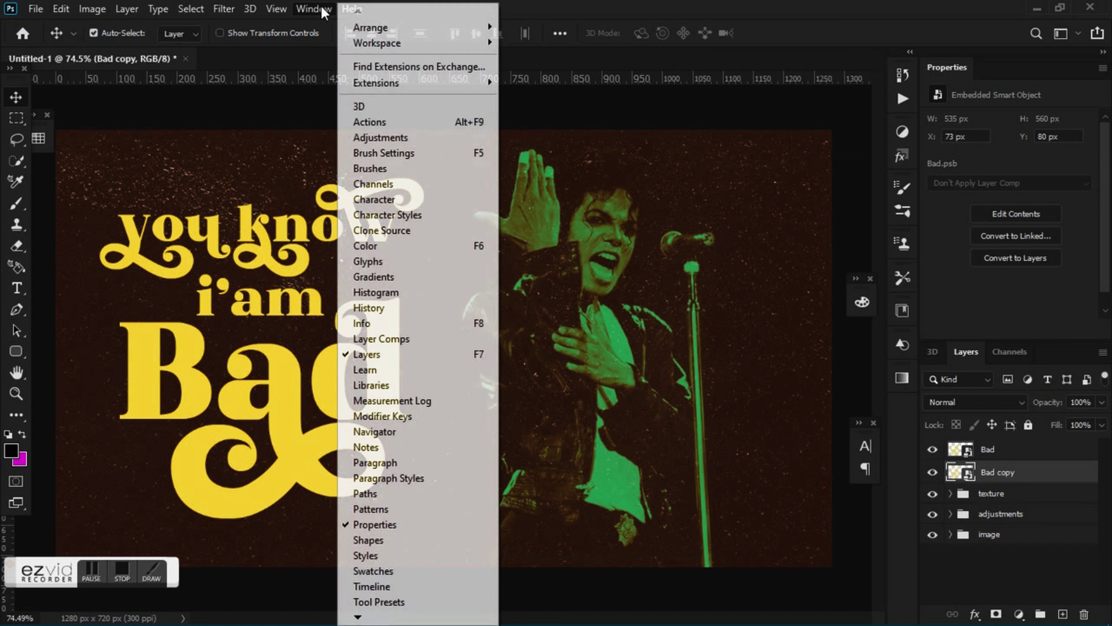
pyautogui.click(368, 122)
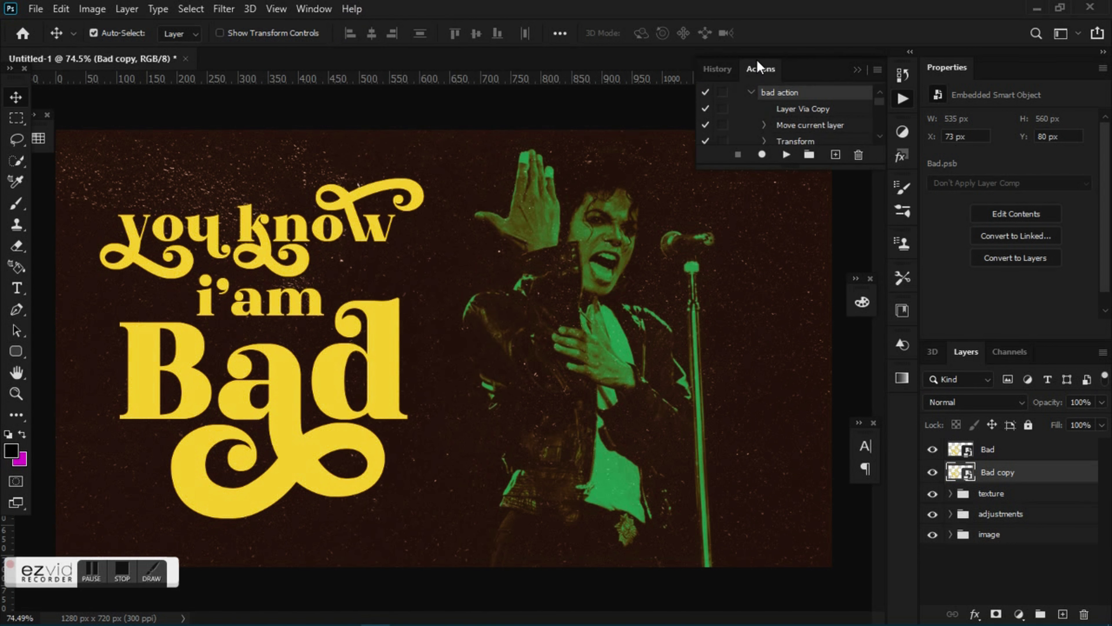
# - Create an action named 'new action' and start recording it
pyautogui.click(835, 155)
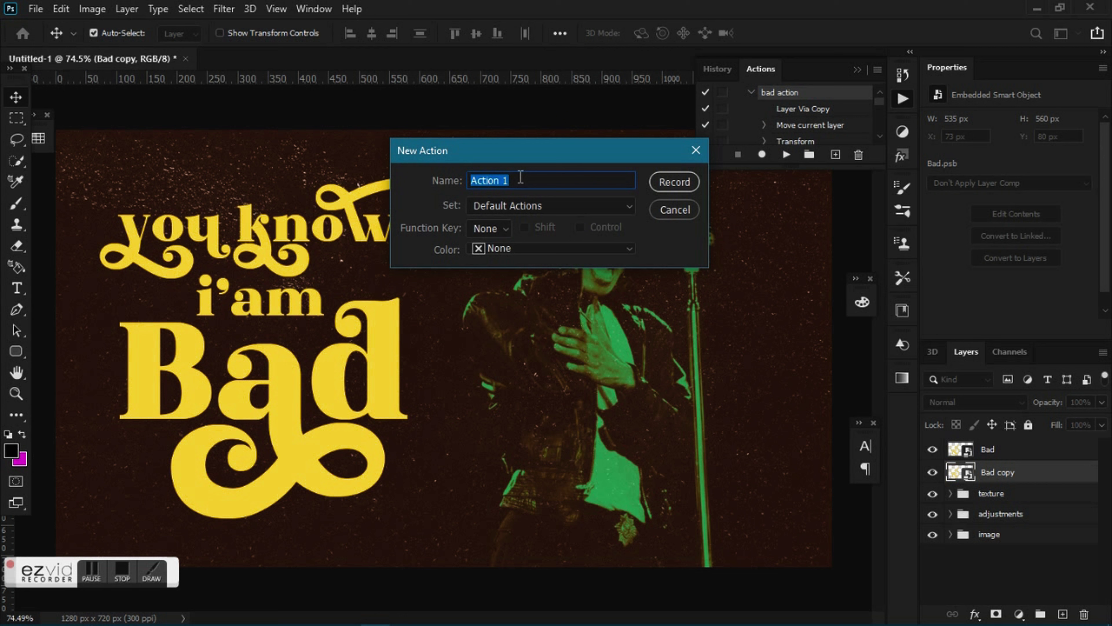
pyautogui.write('new a')
pyautogui.click(669, 180)
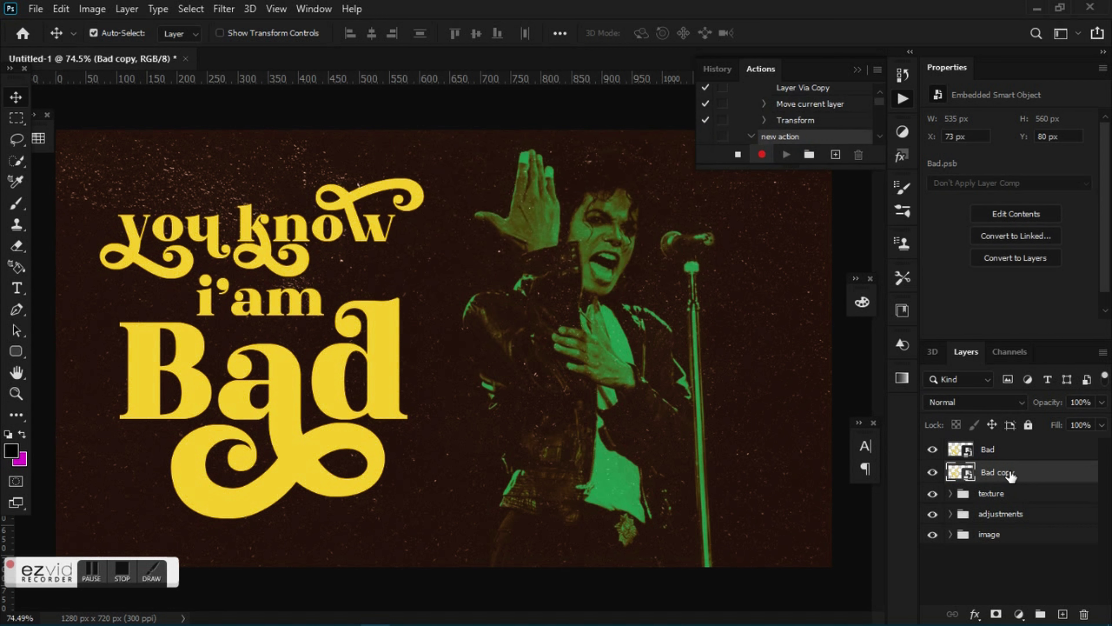
# - Duplicate the Bad copy layer as Bad copy 2
pyautogui.rightClick(1025, 472)
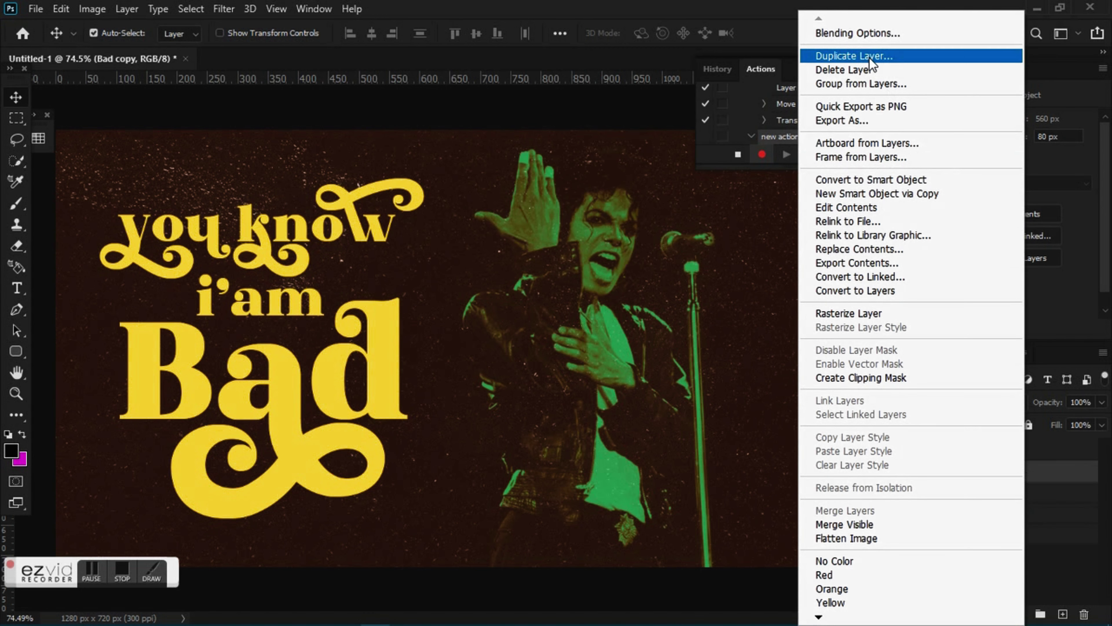
pyautogui.click(871, 55)
pyautogui.doubleClick(554, 181)
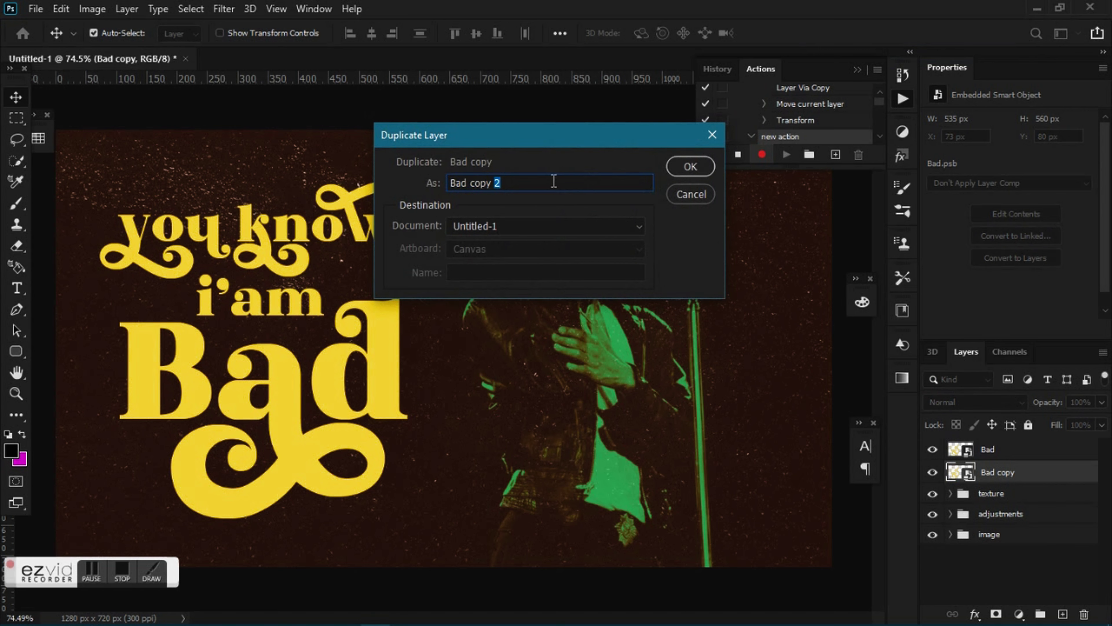
pyautogui.click(708, 166)
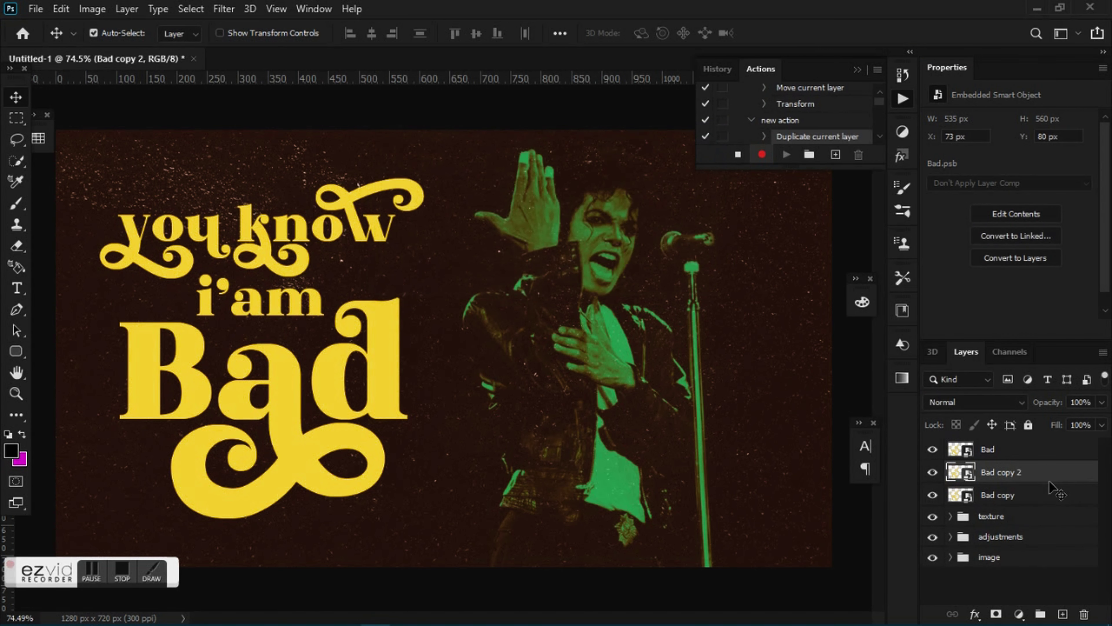
# - Move Bad copy 2 below Bad copy, transform-nudge it right and down, and stop recording
pyautogui.moveTo(1023, 473); pyautogui.dragTo(1011, 497)
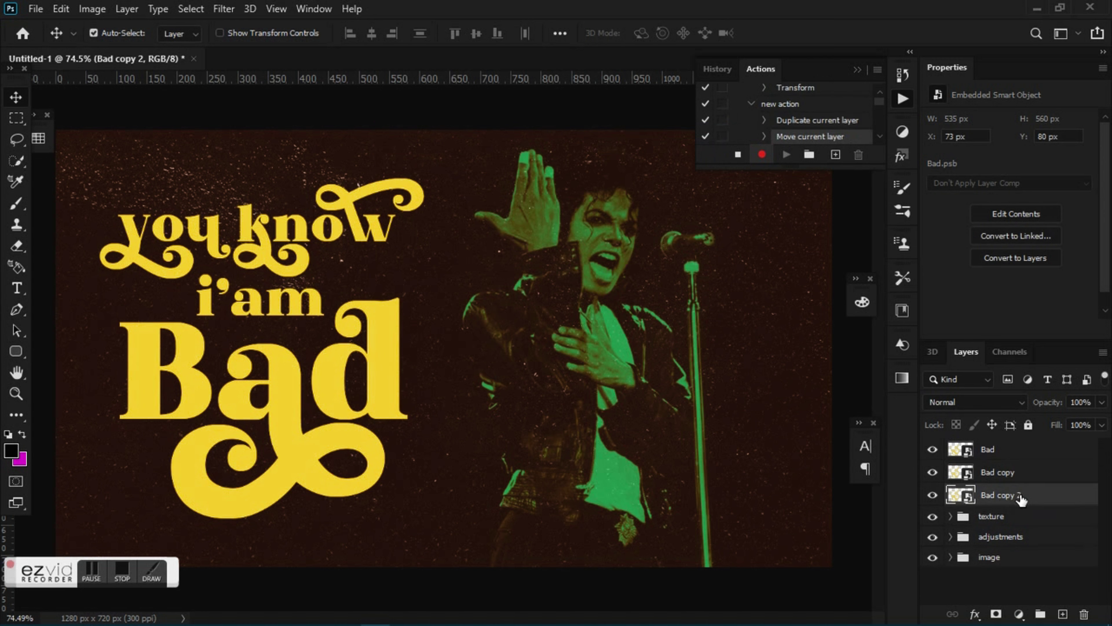
pyautogui.hotkey('ctrl', 't')
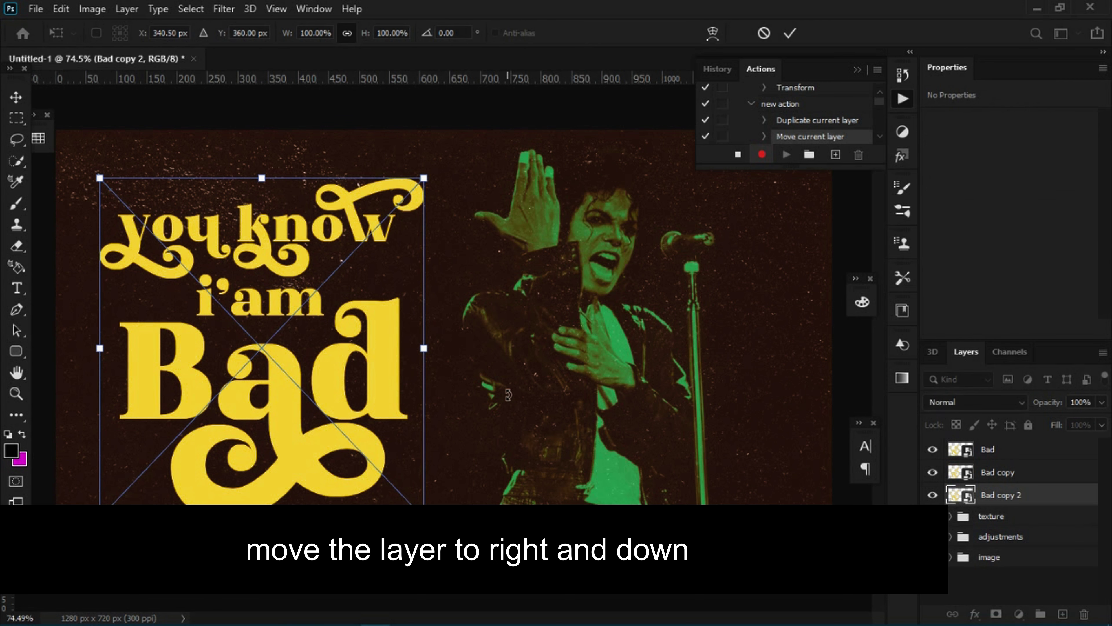
pyautogui.press('Right')
pyautogui.press('Down')
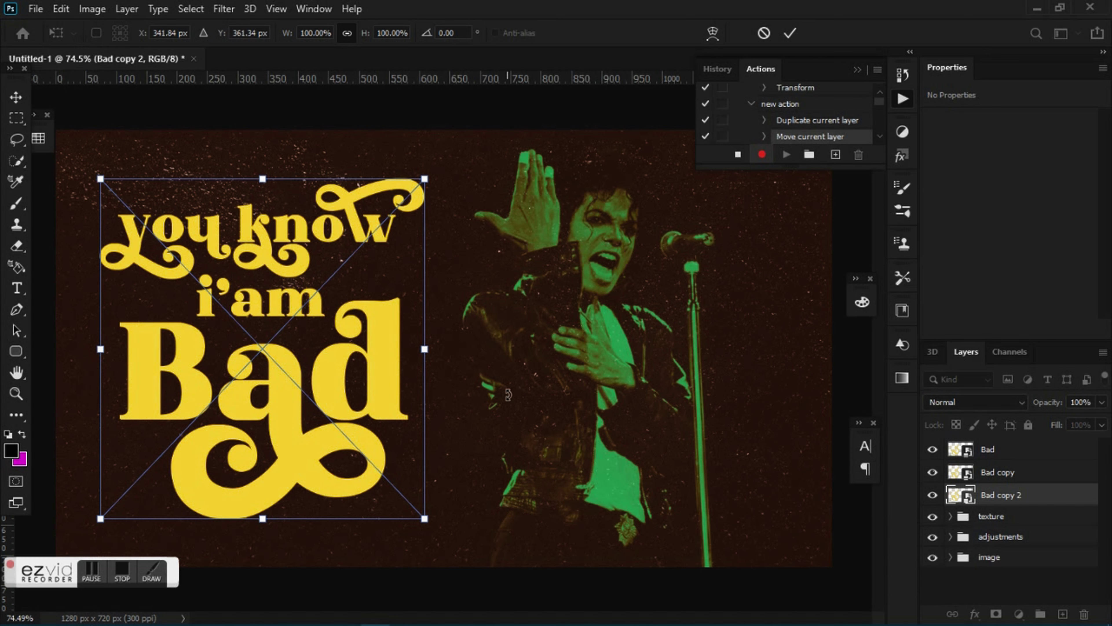
pyautogui.press('Return')
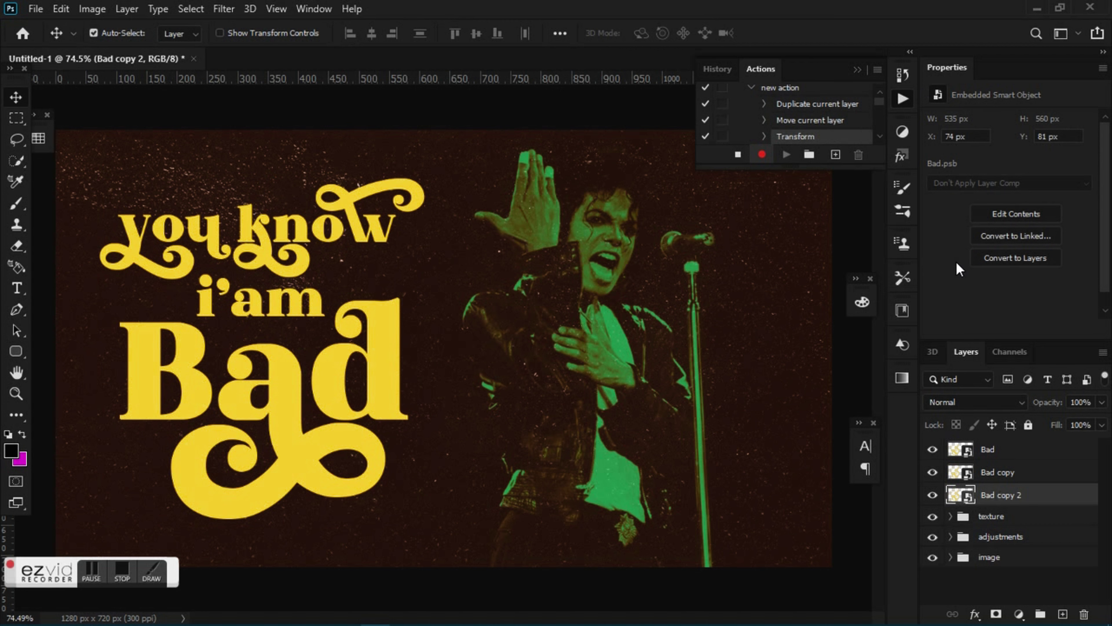
pyautogui.click(738, 154)
# - Replay 'new action' ten times to build offset copies up to Bad copy 11
pyautogui.click(786, 154)
pyautogui.click(786, 154)
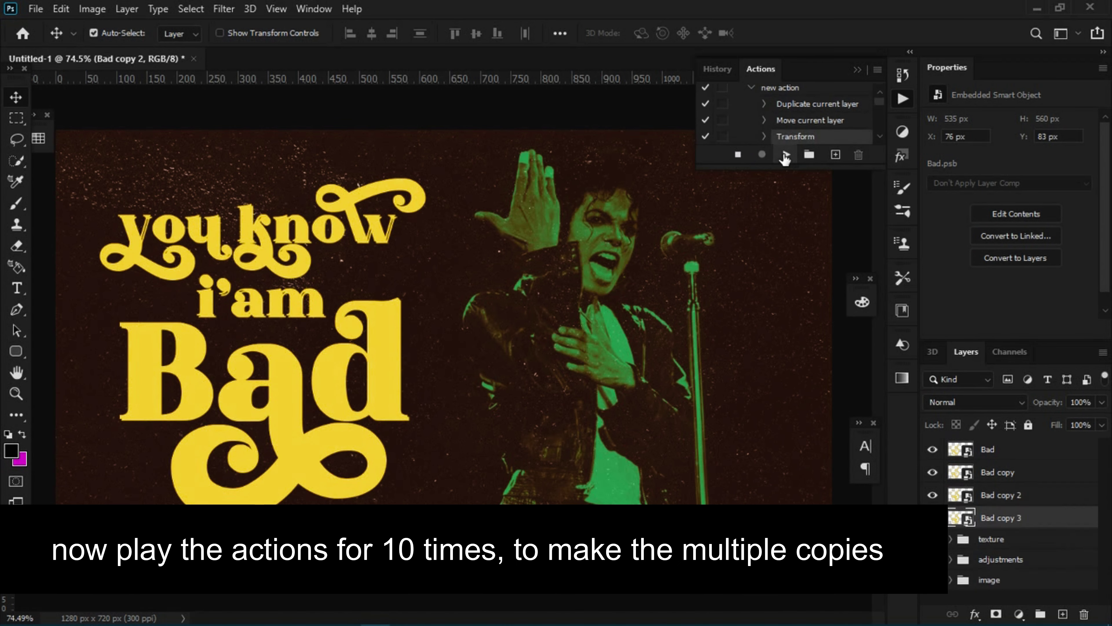
pyautogui.click(786, 154)
pyautogui.click(786, 155)
pyautogui.click(786, 155)
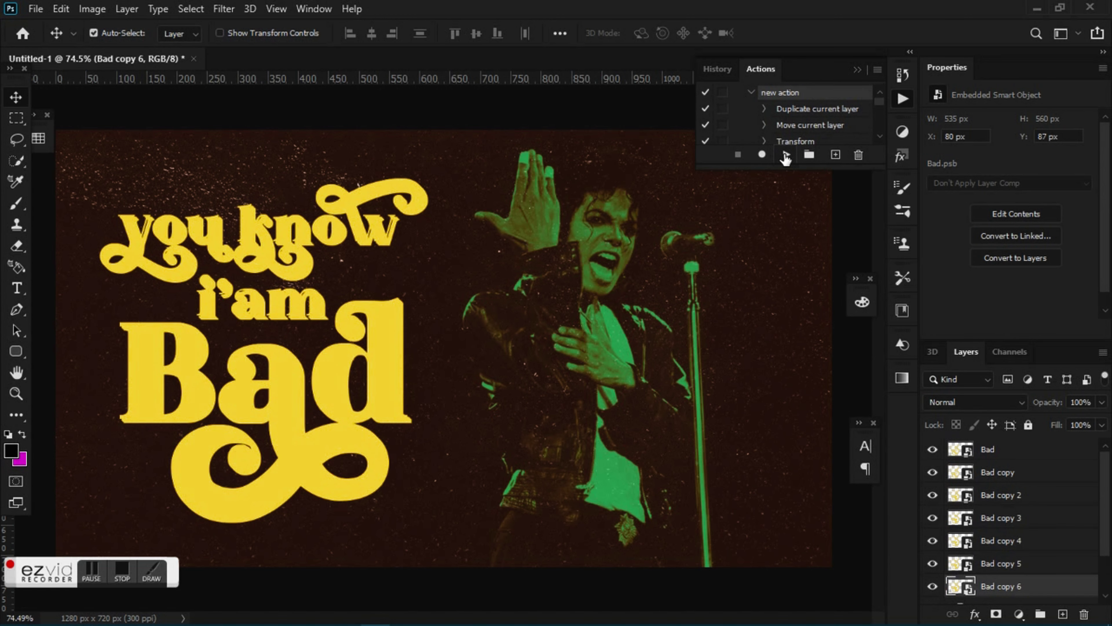
pyautogui.click(786, 154)
pyautogui.click(786, 154)
pyautogui.click(786, 154)
pyautogui.click(786, 155)
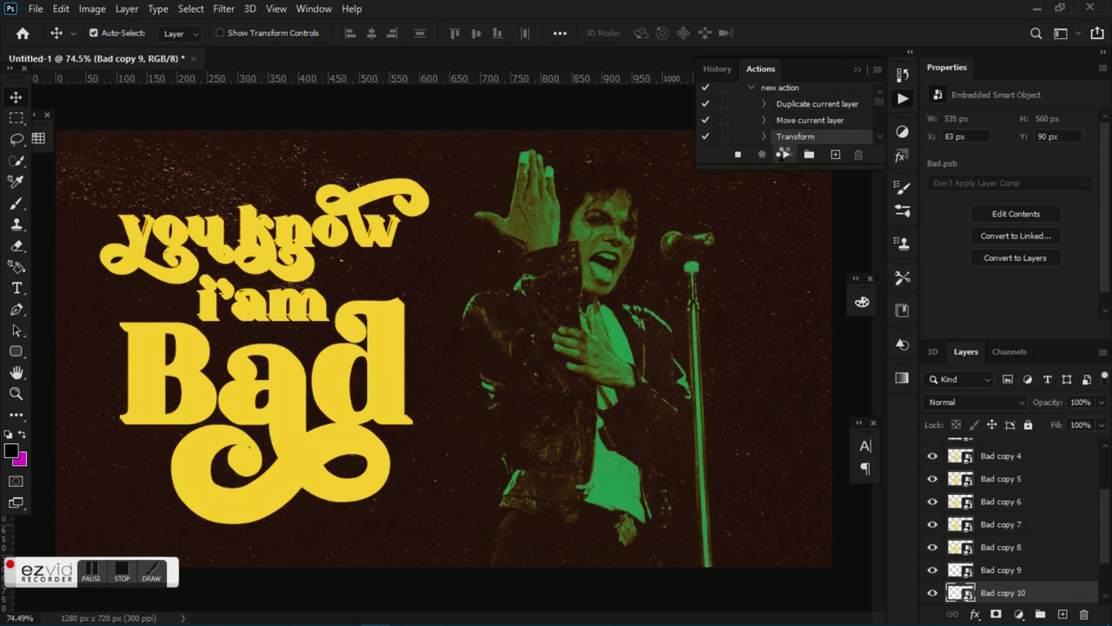
pyautogui.click(785, 156)
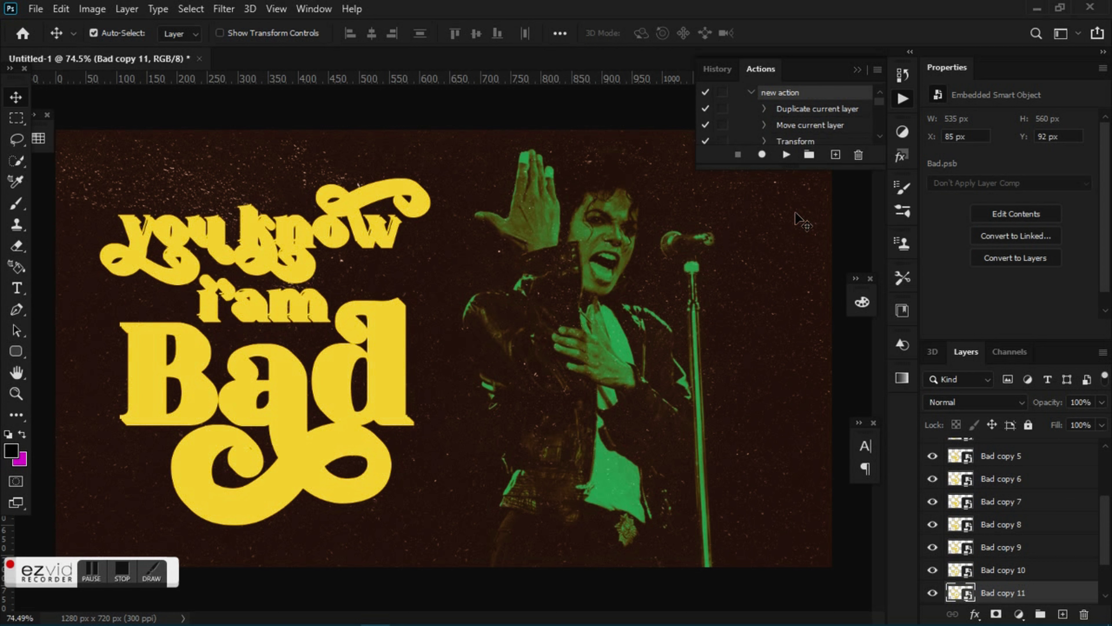
pyautogui.scroll(-3, 1046, 561)
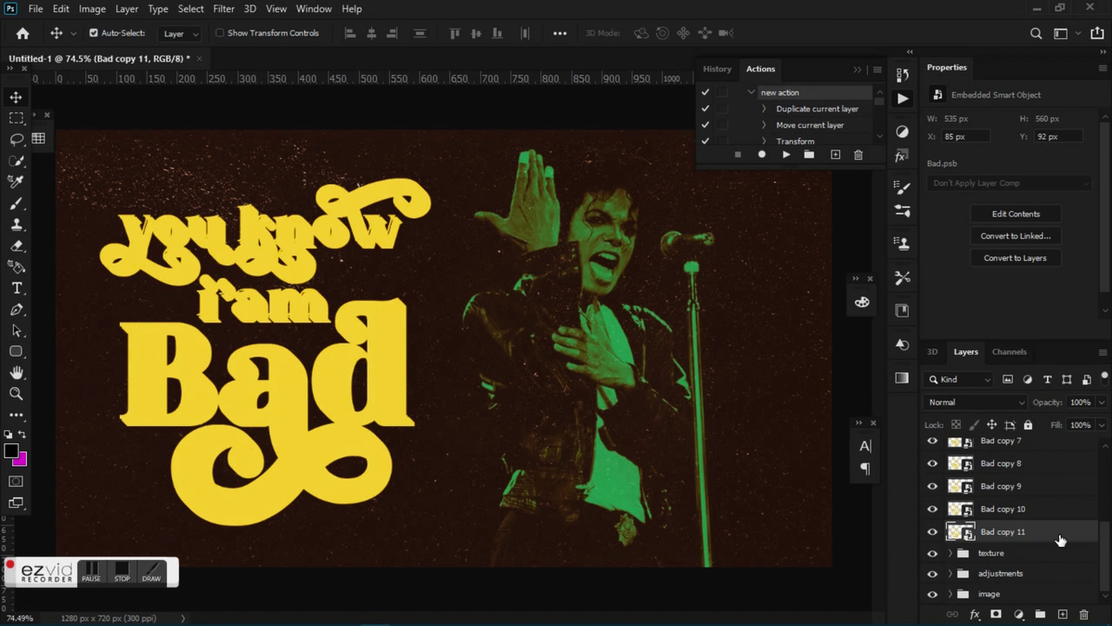
# - Gather the eleven layers Bad copy through Bad copy 11 into Group 1
pyautogui.moveTo(1108, 549); pyautogui.dragTo(1108, 478)
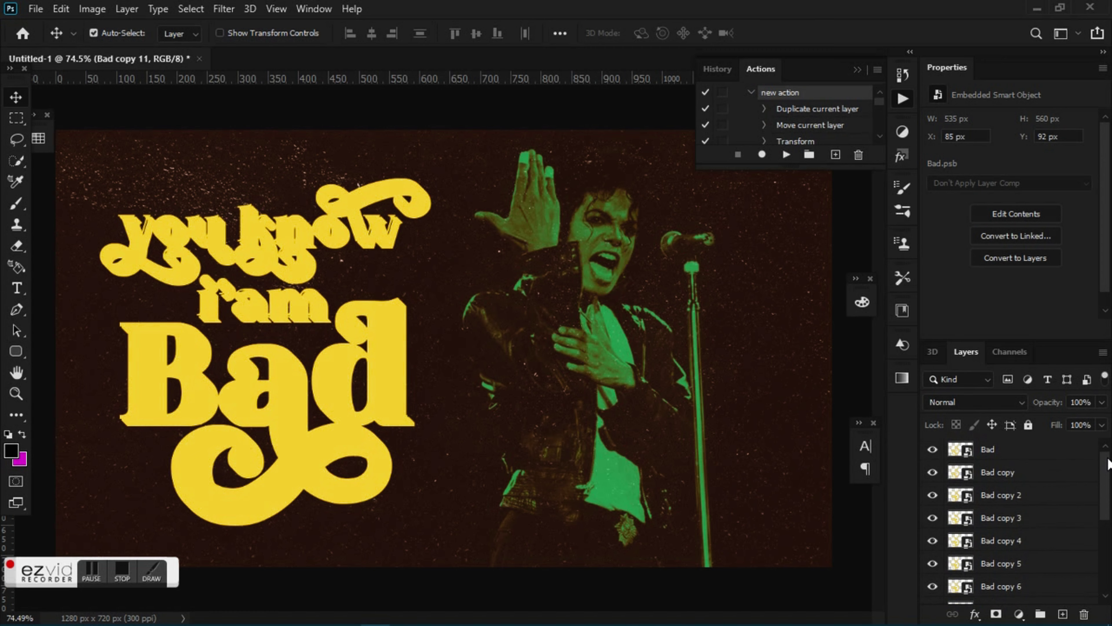
pyautogui.keyDown('shift'); pyautogui.click(1040, 473); pyautogui.keyUp('shift')
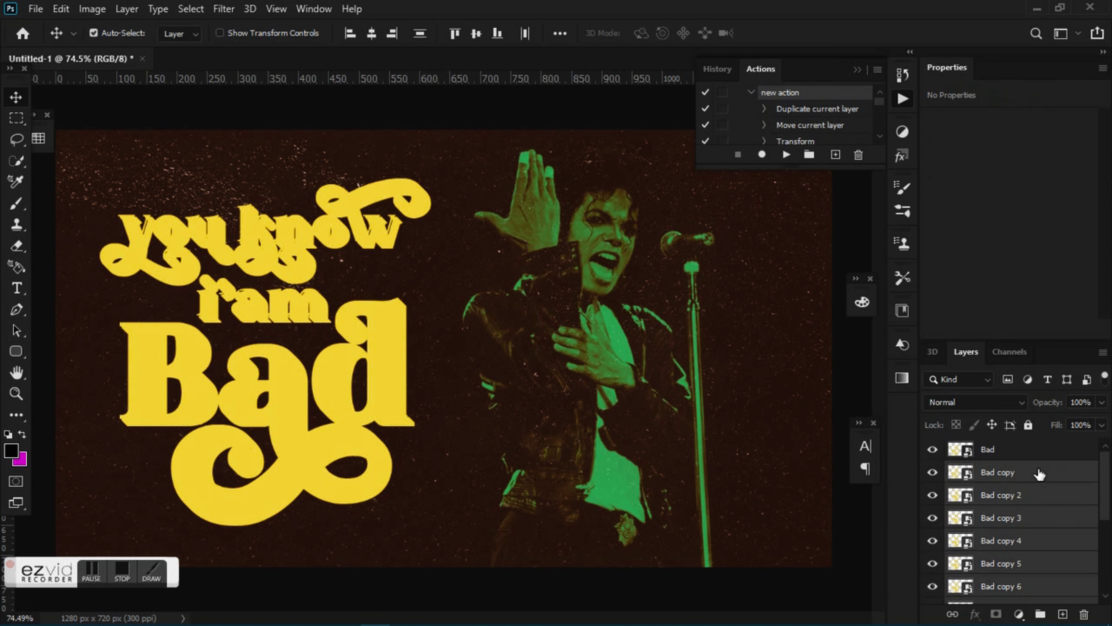
pyautogui.rightClick(1052, 489)
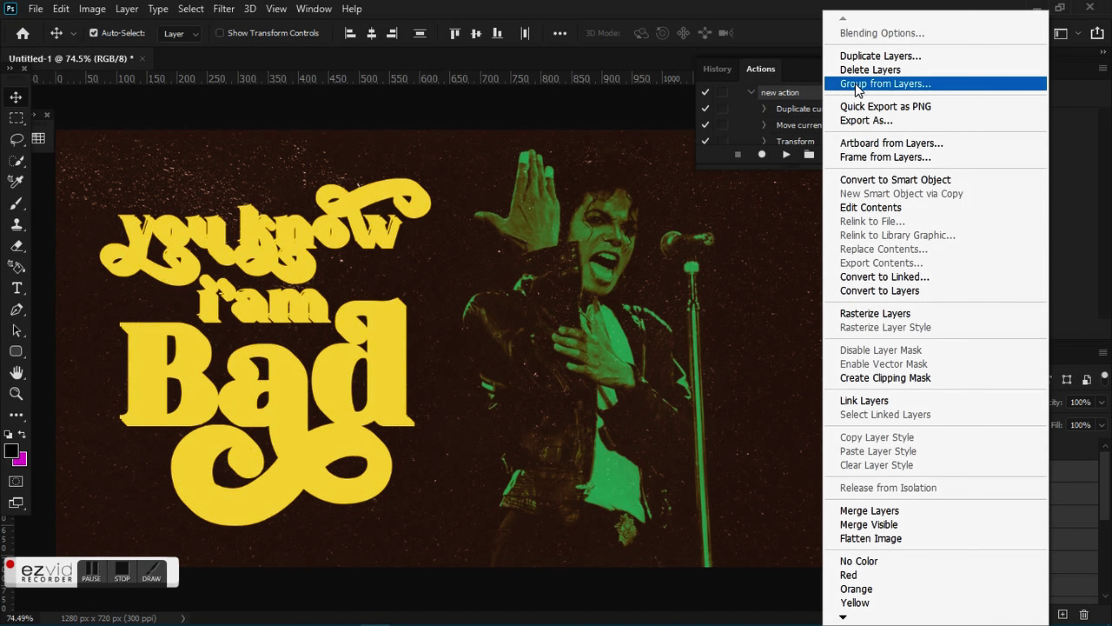
pyautogui.click(858, 84)
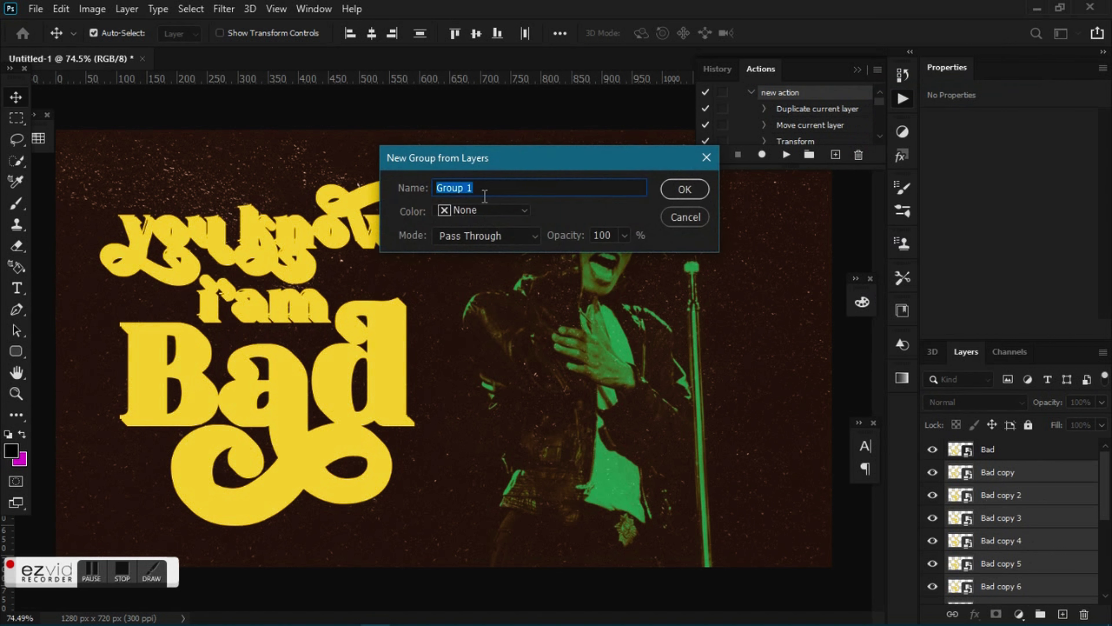
pyautogui.click(686, 190)
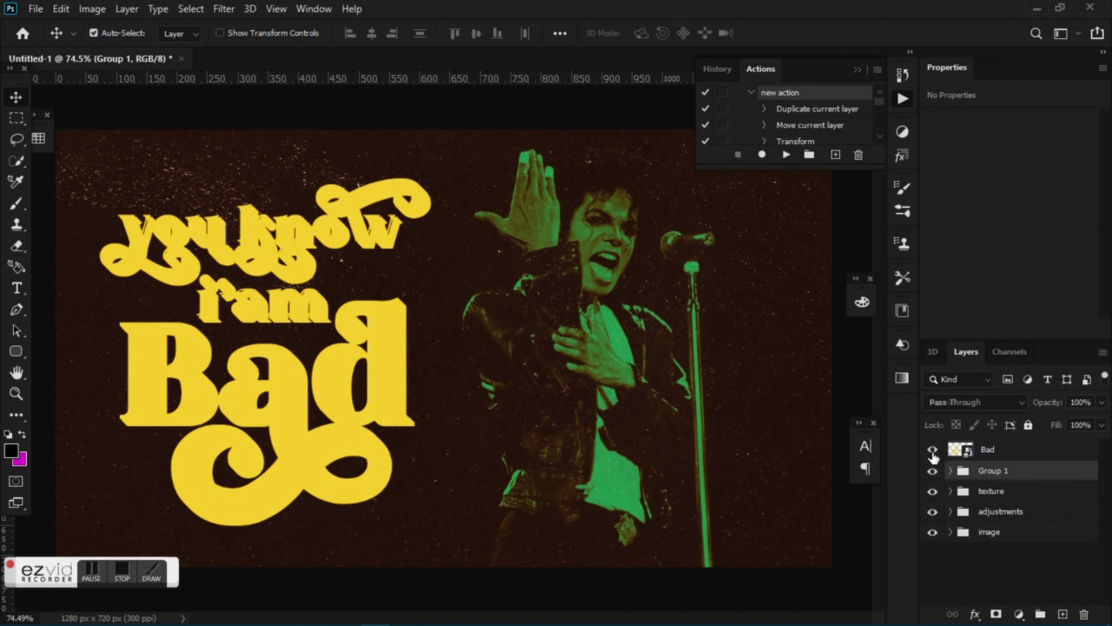
# - Give Group 1 a Color Overlay in orange d9581f
pyautogui.rightClick(1027, 476)
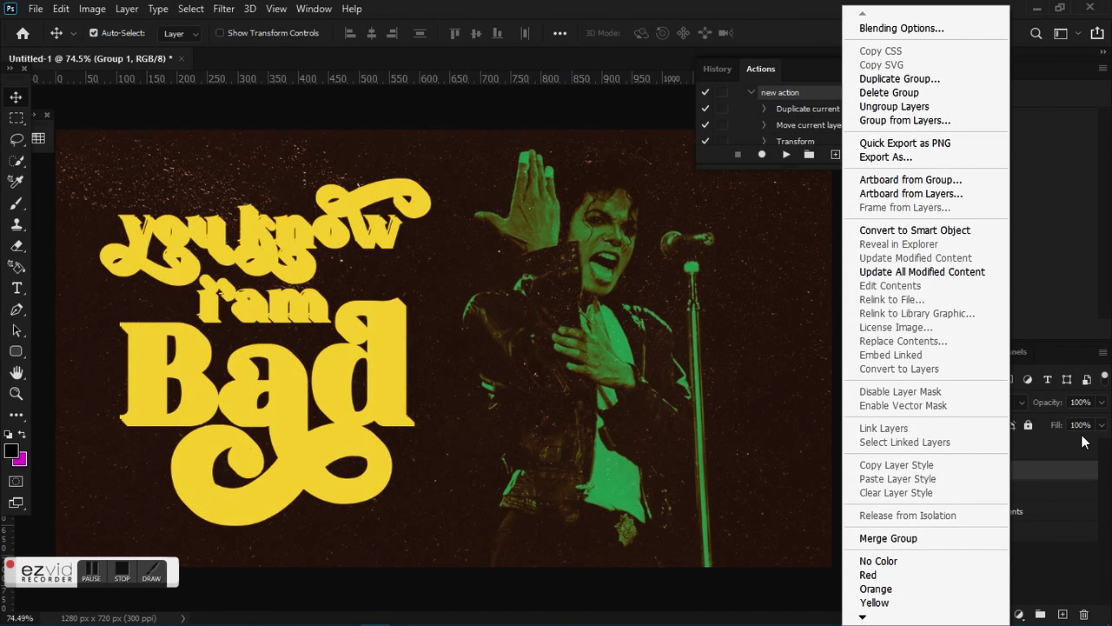
pyautogui.click(1078, 469)
pyautogui.rightClick(1086, 469)
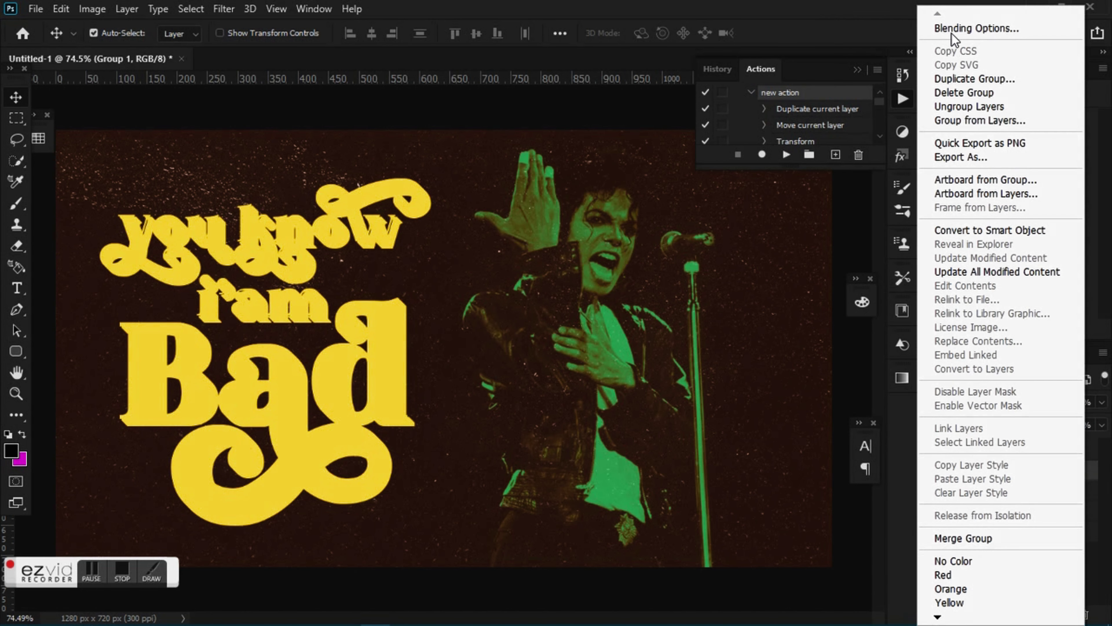
pyautogui.click(952, 29)
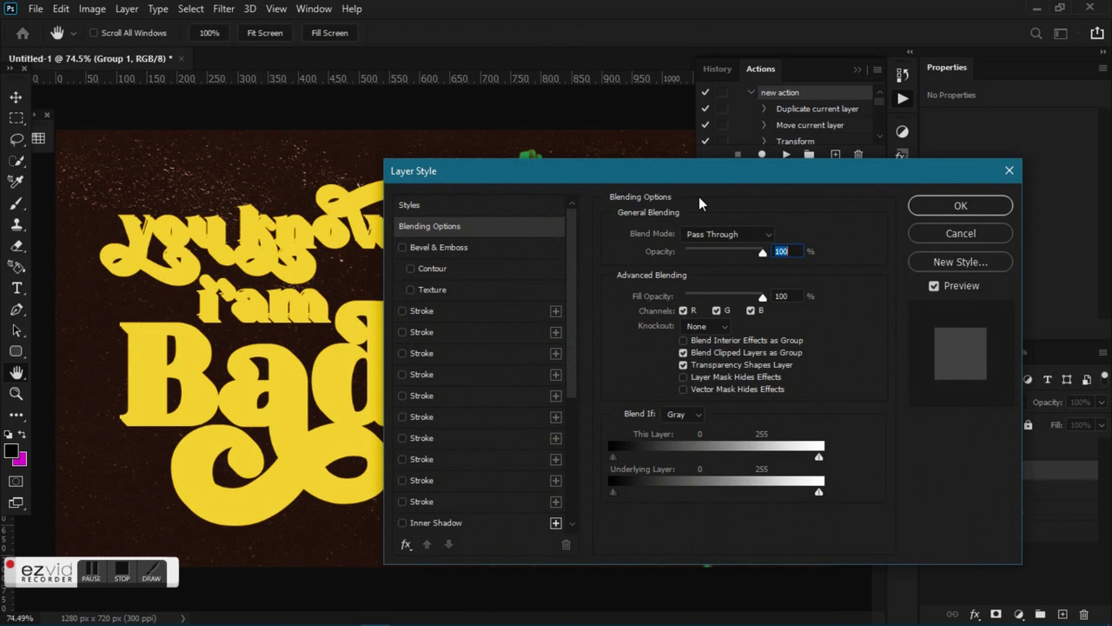
pyautogui.scroll(-3, 449, 473)
pyautogui.scroll(-4, 449, 473)
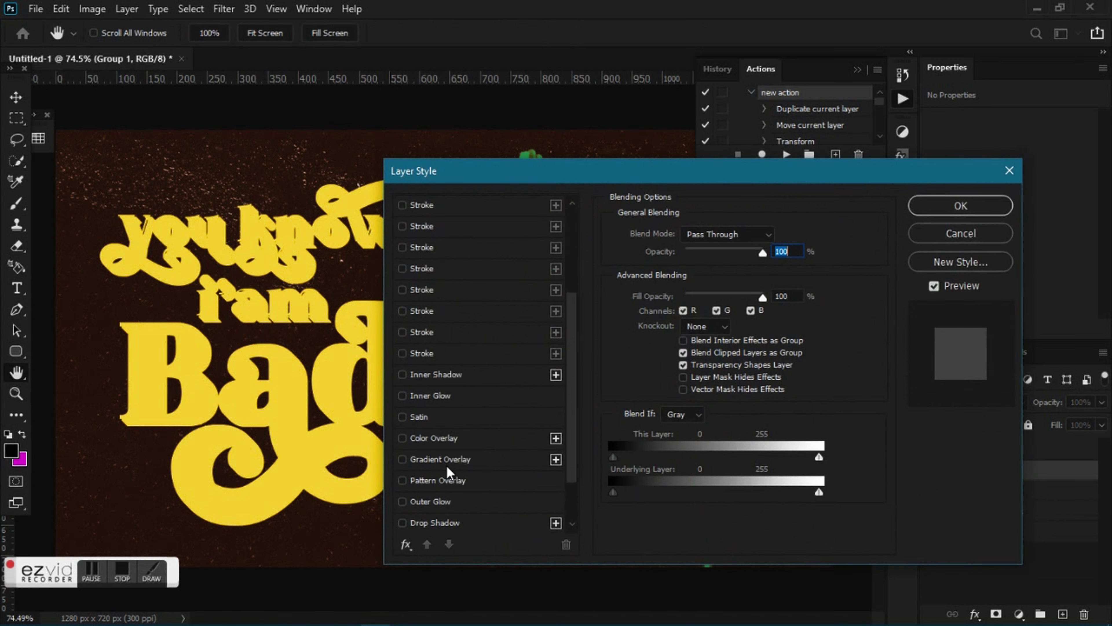
pyautogui.click(434, 439)
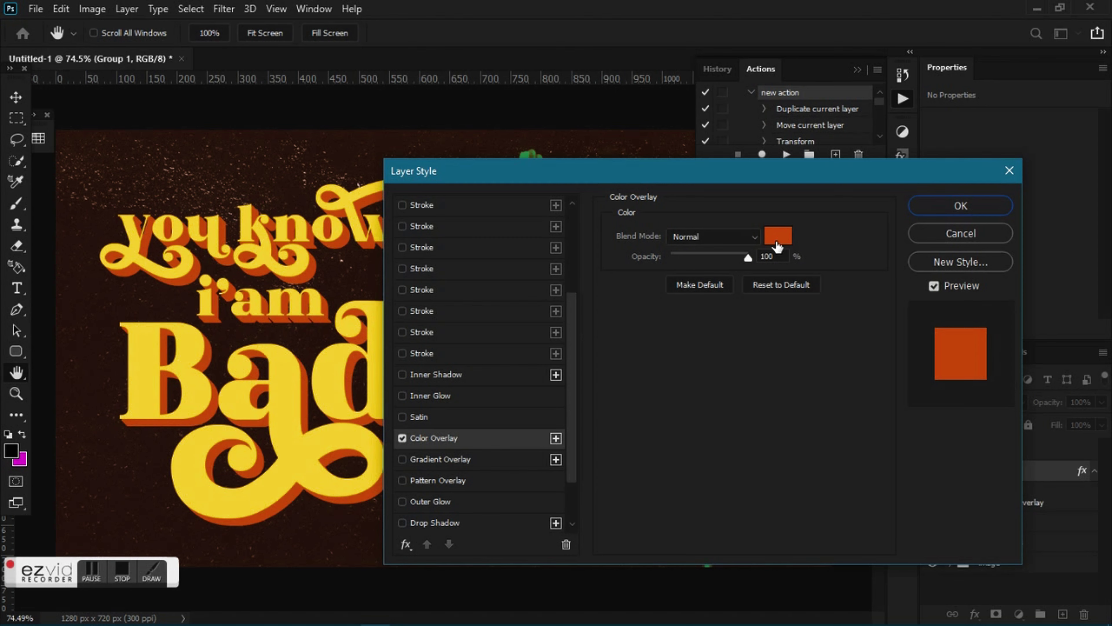
pyautogui.click(778, 242)
pyautogui.click(960, 563)
pyautogui.doubleClick(960, 563)
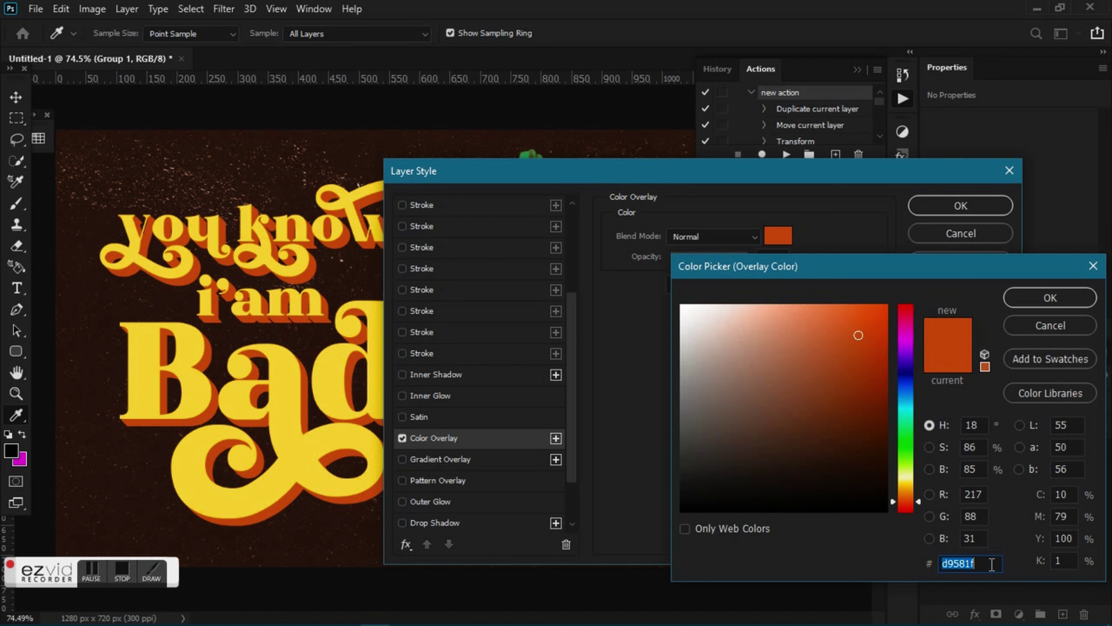
pyautogui.click(1038, 295)
pyautogui.scroll(2, 539, 348)
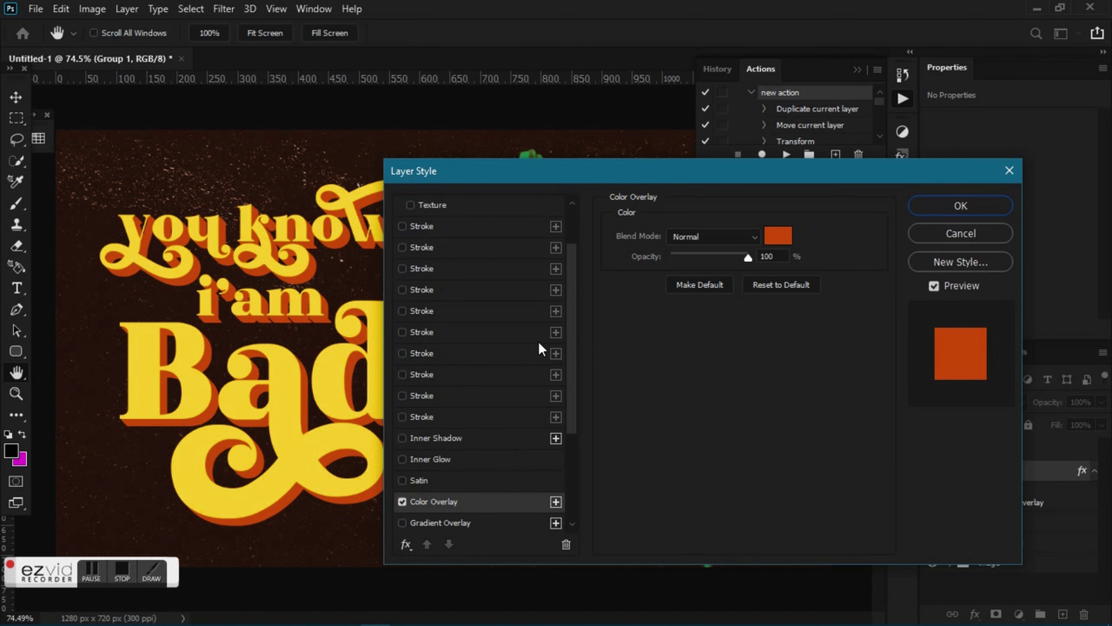
pyautogui.scroll(3, 539, 348)
# - Add a 1 px outside stroke in d9581f to Group 1 and apply the style
pyautogui.click(440, 270)
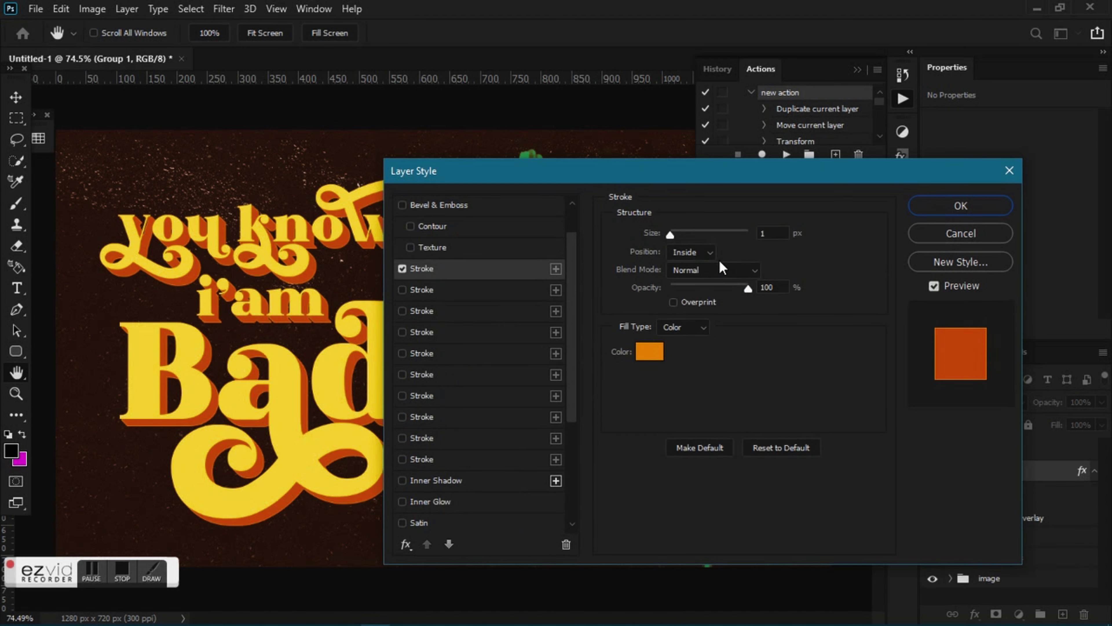
pyautogui.click(698, 257)
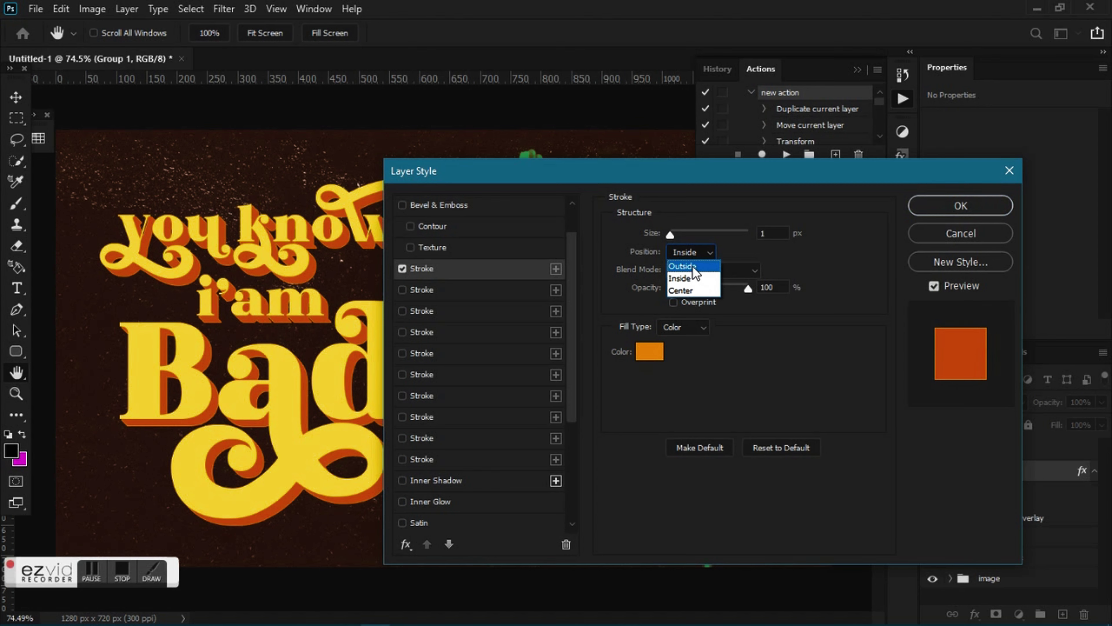
pyautogui.click(694, 266)
pyautogui.click(649, 351)
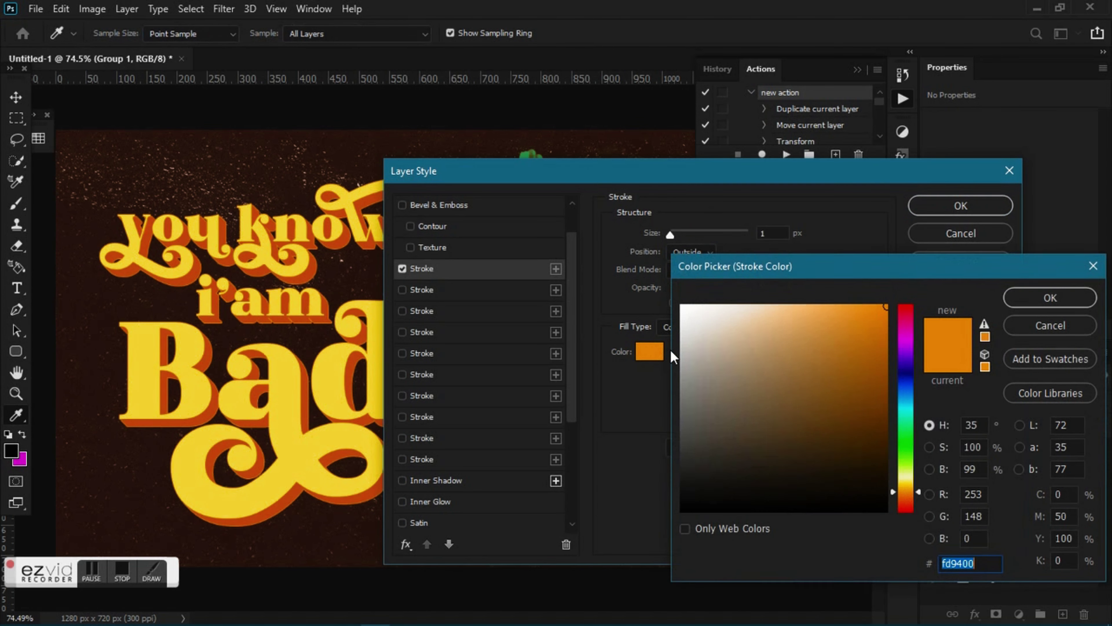
pyautogui.write('d9581f')
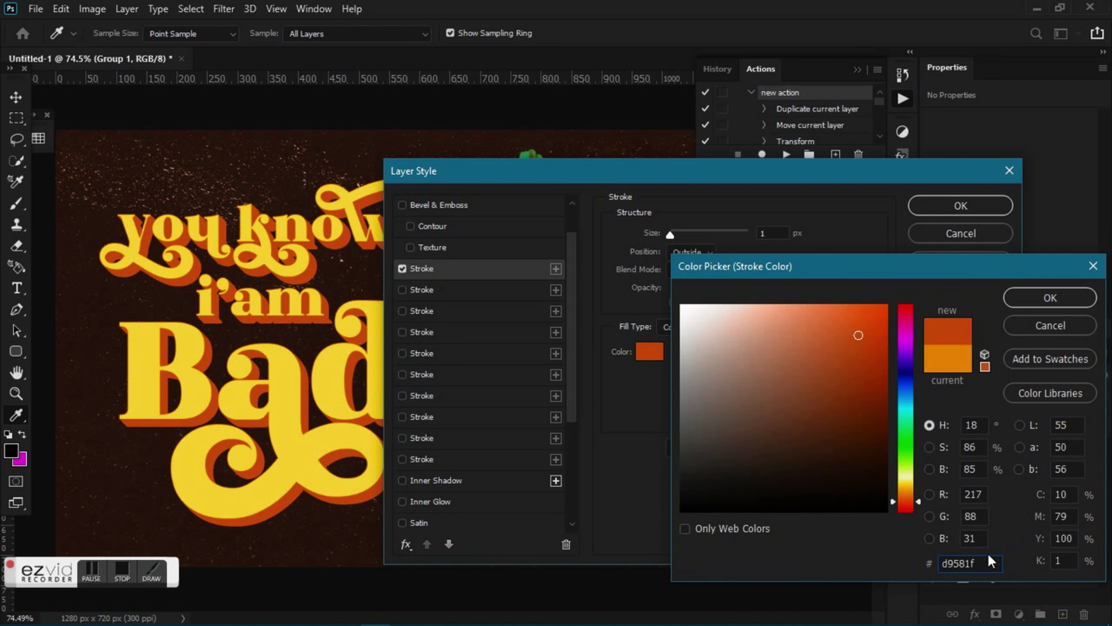
pyautogui.click(1071, 297)
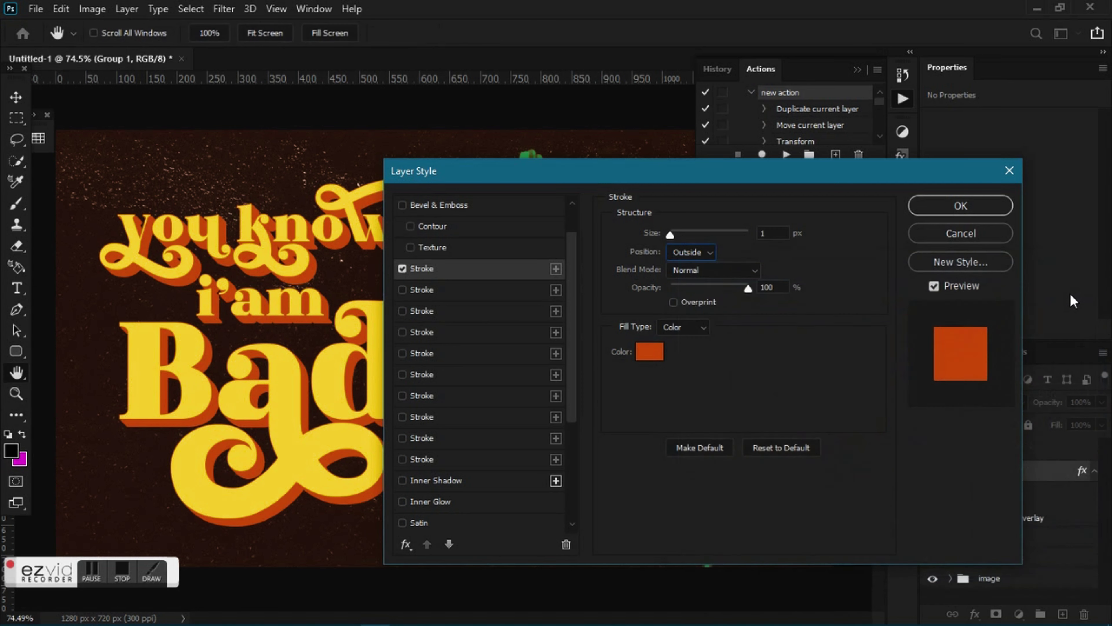
pyautogui.click(959, 205)
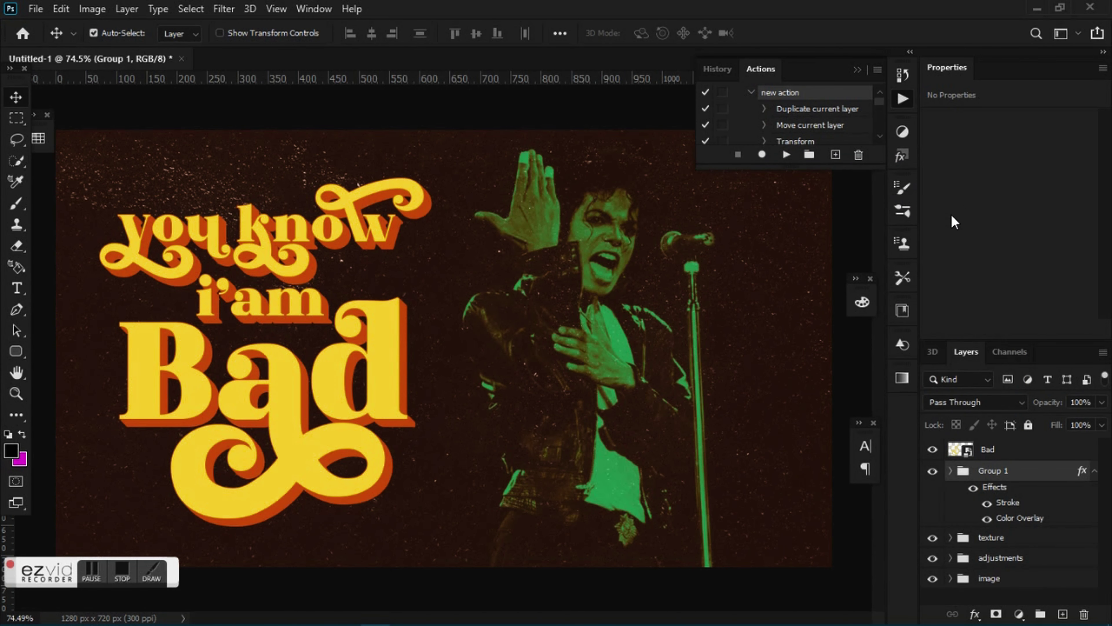
# - Add a 1 px inside stroke in orange fd9400 to the Bad layer
pyautogui.click(1051, 456)
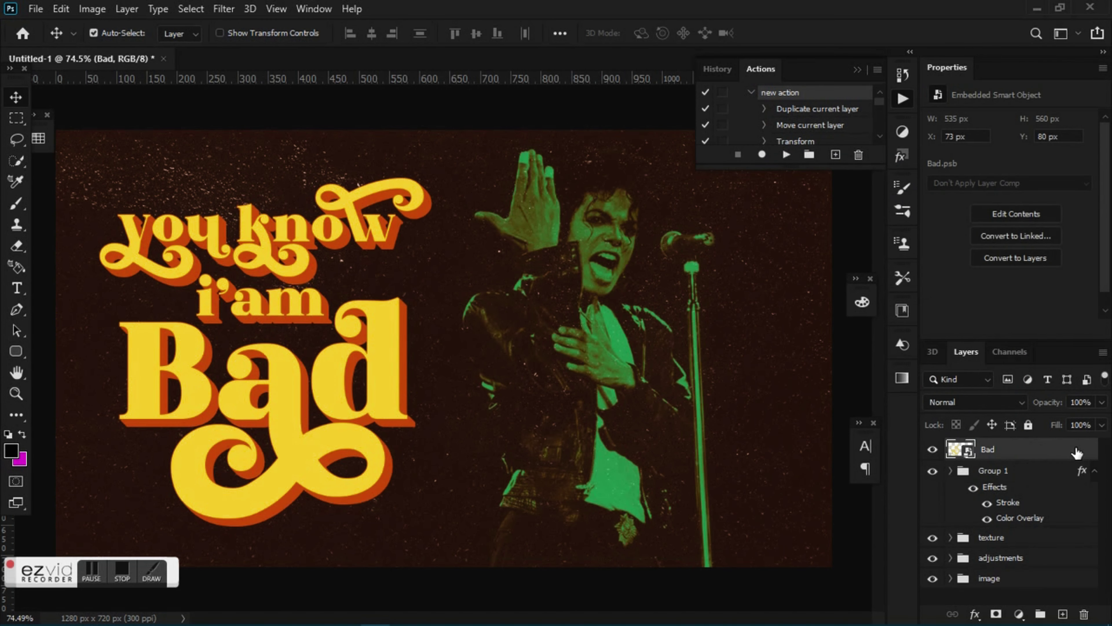
pyautogui.rightClick(1076, 451)
pyautogui.click(923, 34)
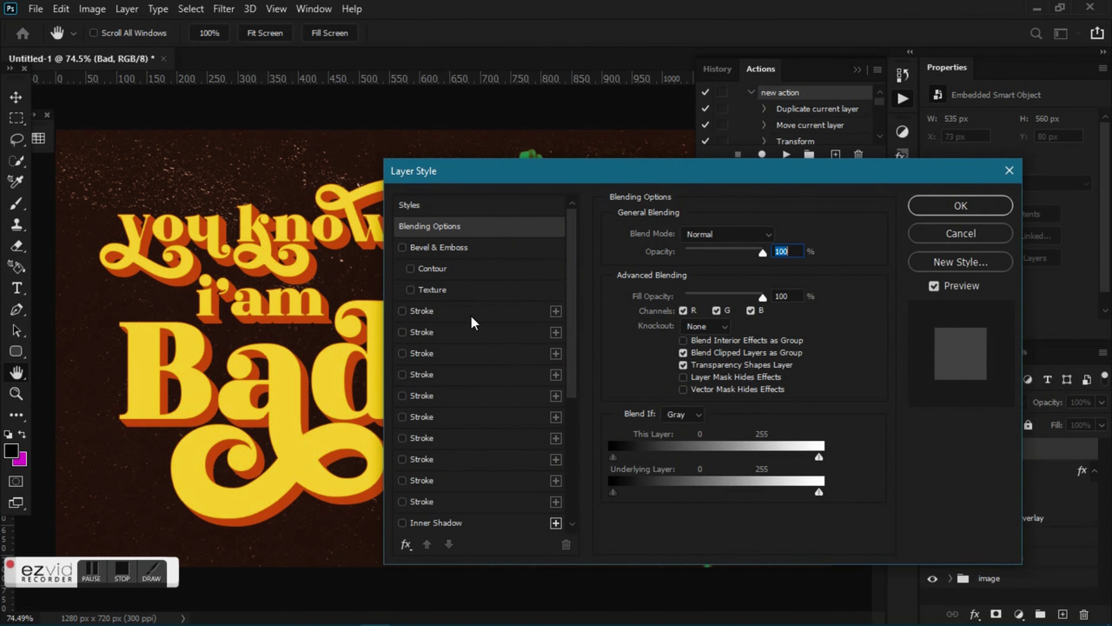
pyautogui.click(472, 317)
pyautogui.click(692, 252)
pyautogui.click(696, 282)
pyautogui.click(654, 353)
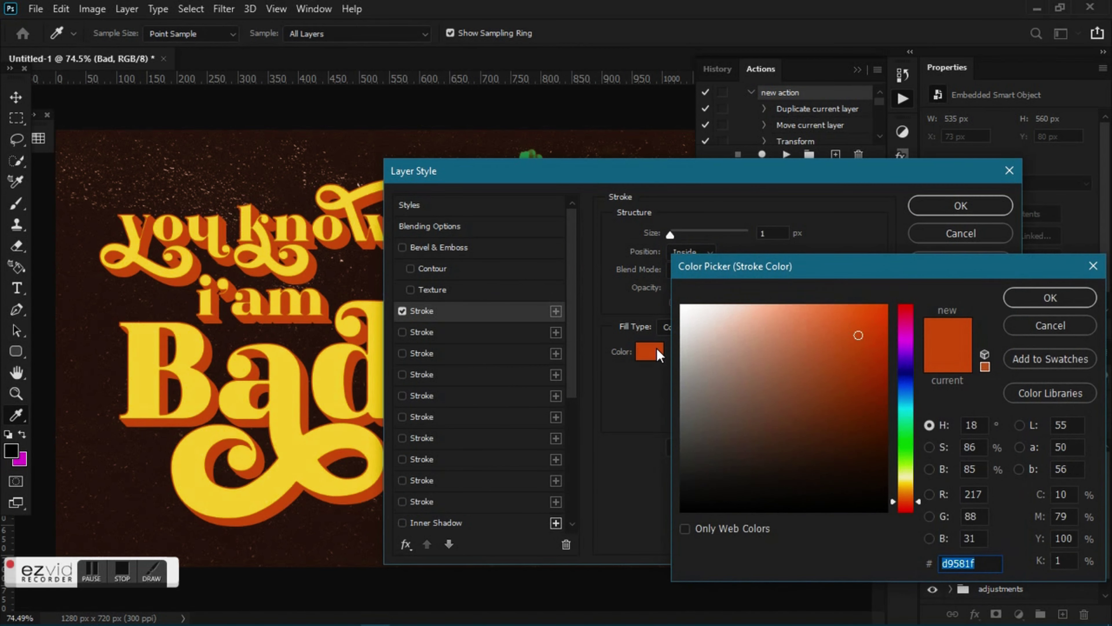
pyautogui.write('f')
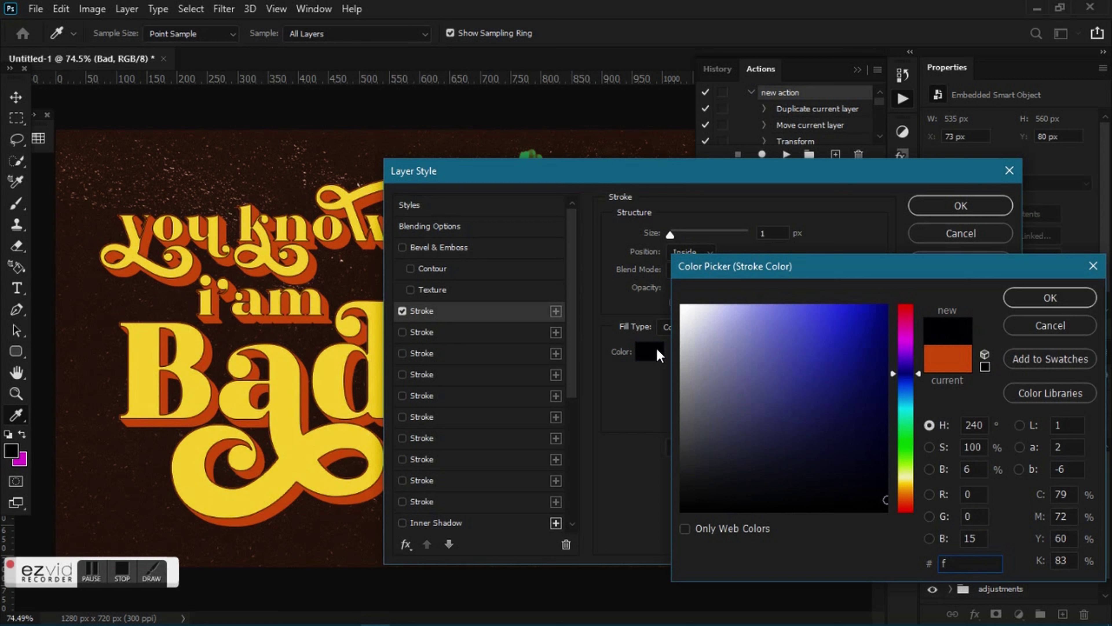
pyautogui.write('d')
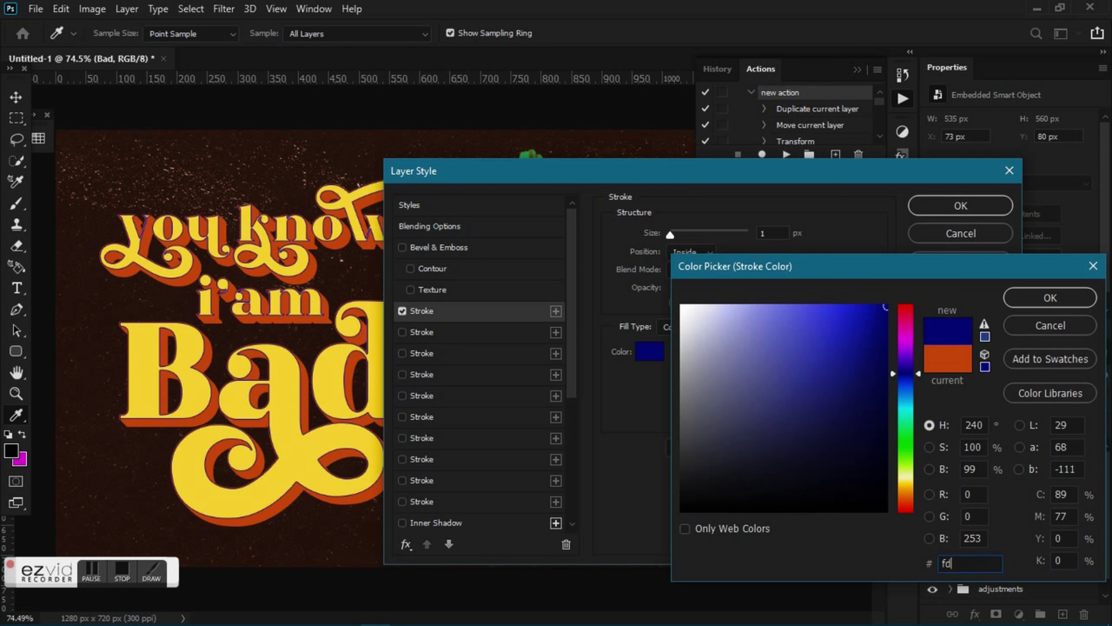
pyautogui.write('9400')
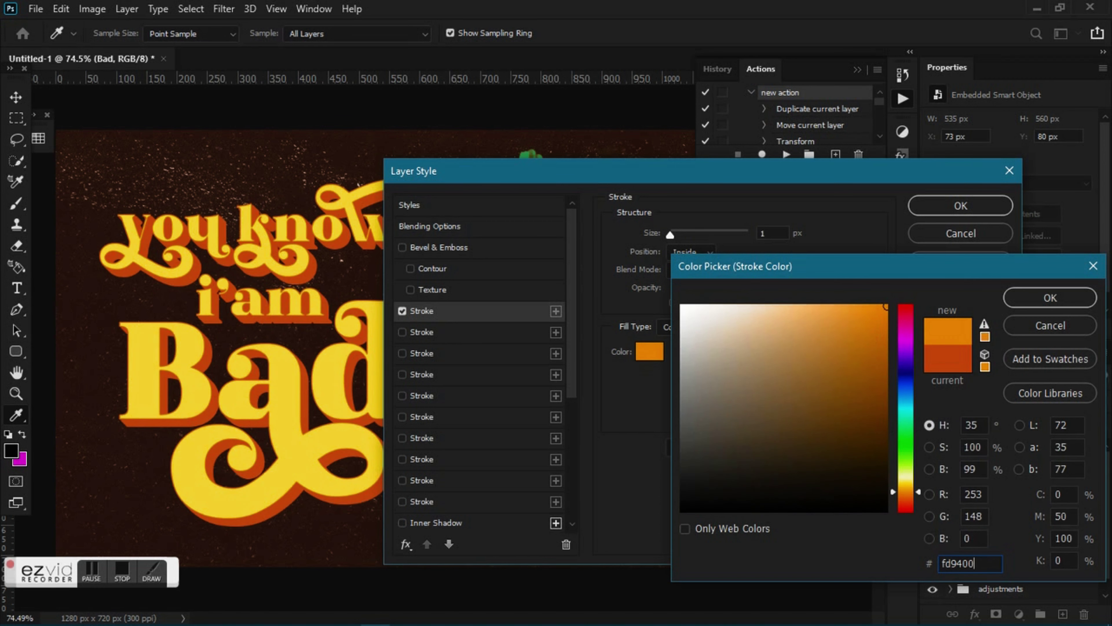
pyautogui.click(1051, 305)
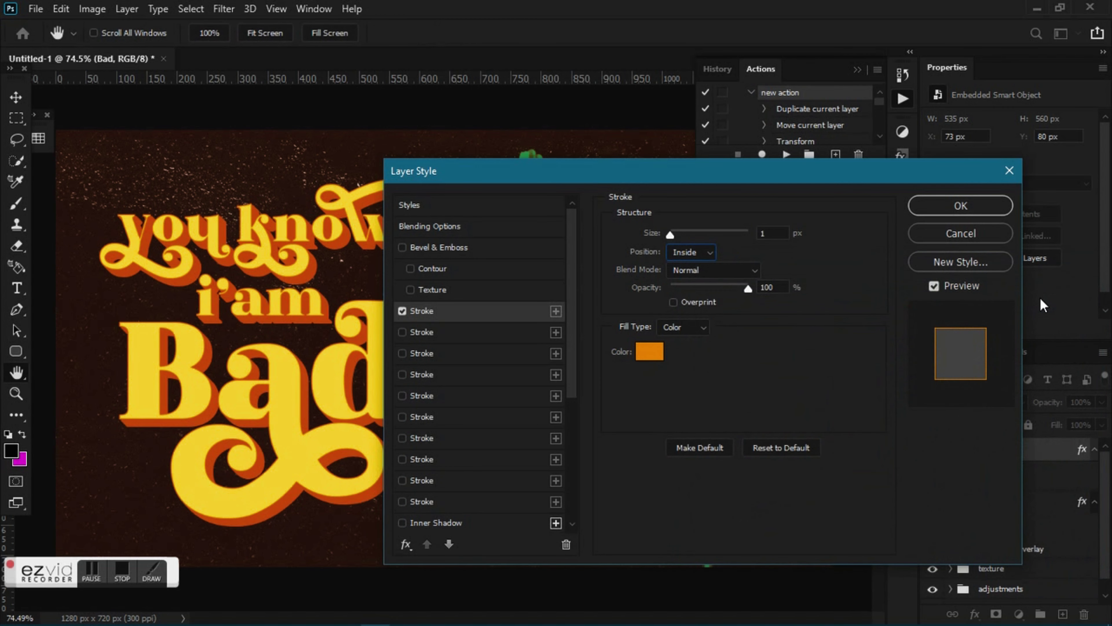
pyautogui.click(984, 211)
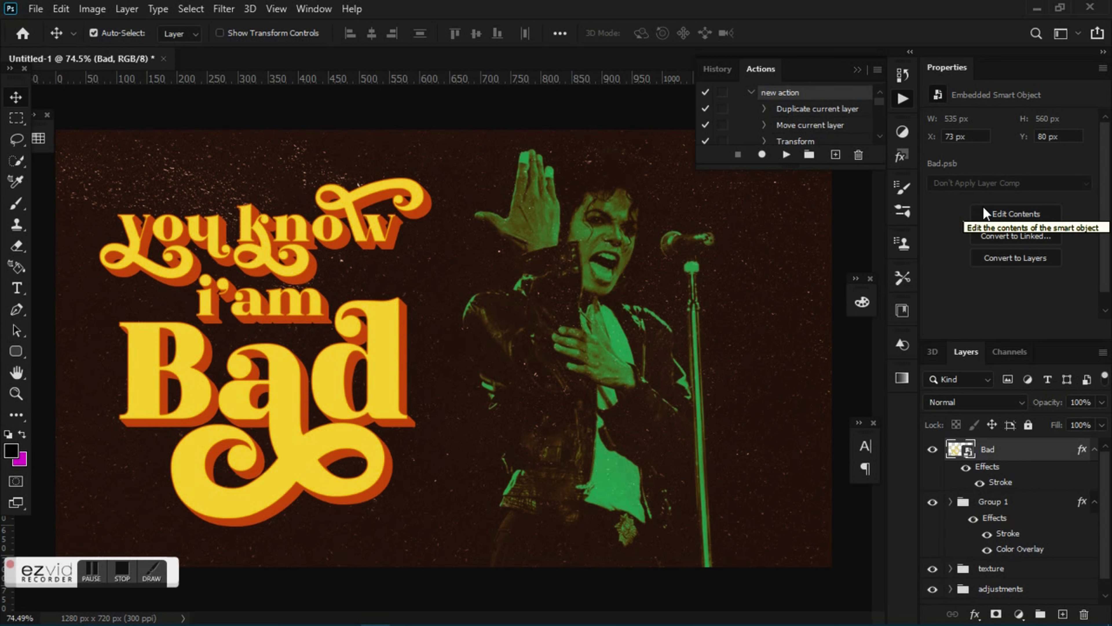
pyautogui.press('ctrl')
# - Group the Bad layer and Group 1 into a folder named 'text'
pyautogui.keyDown('ctrl'); pyautogui.click(1005, 503); pyautogui.keyUp('ctrl')
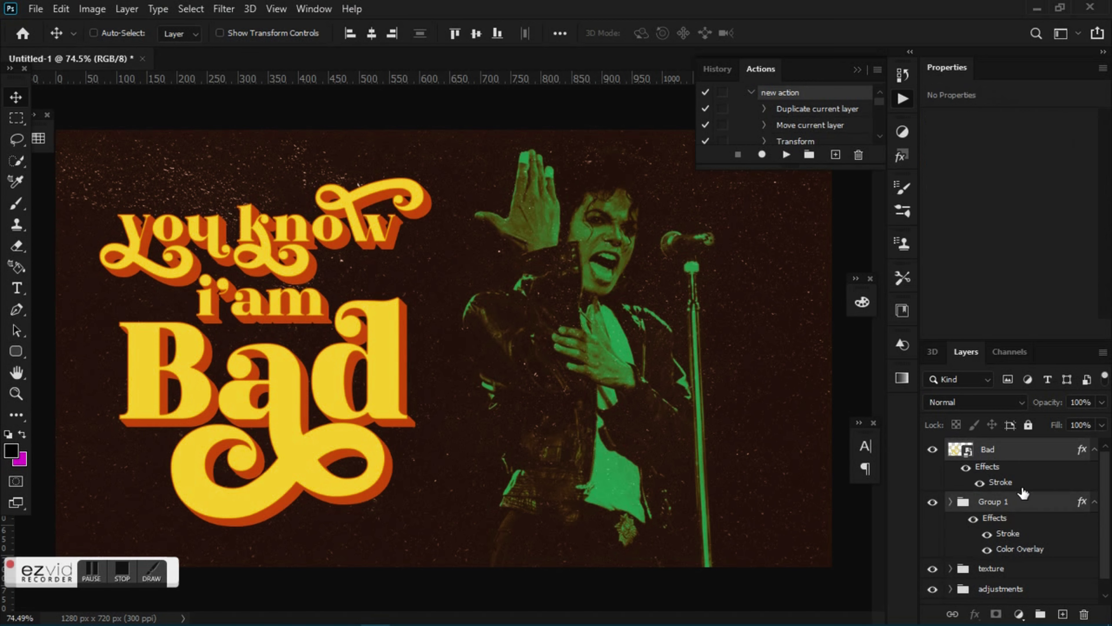
pyautogui.rightClick(1038, 505)
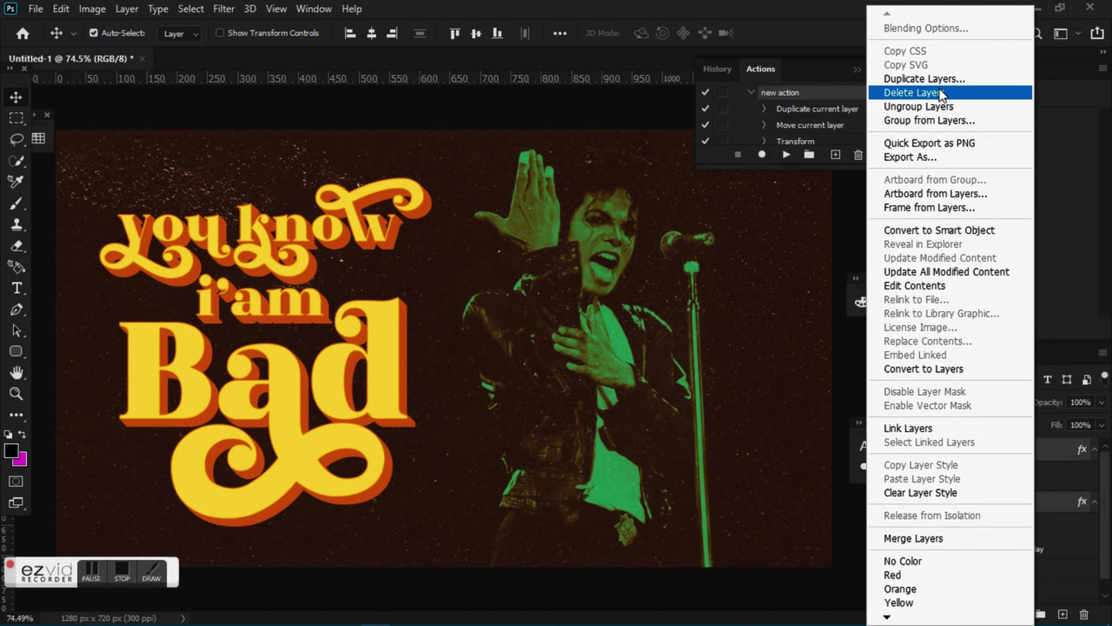
pyautogui.click(929, 120)
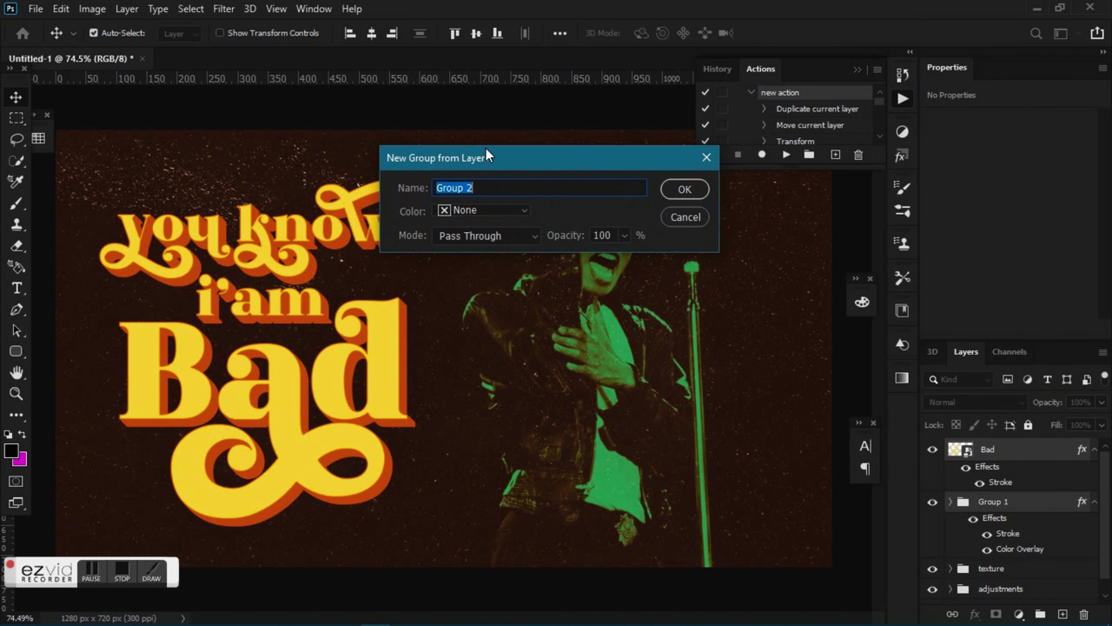
pyautogui.write('text')
pyautogui.click(673, 194)
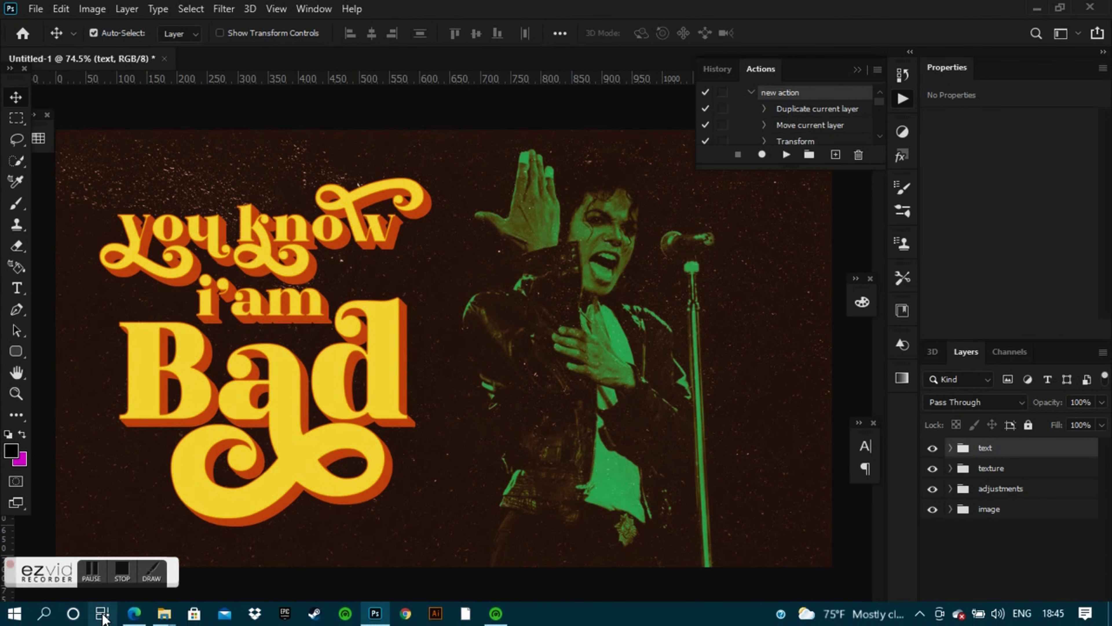
# - Drag dust texture 04 from the Dust & Noise Overlay Textures folder onto the canvas and resize it
pyautogui.moveTo(164, 613)
pyautogui.click(248, 568)
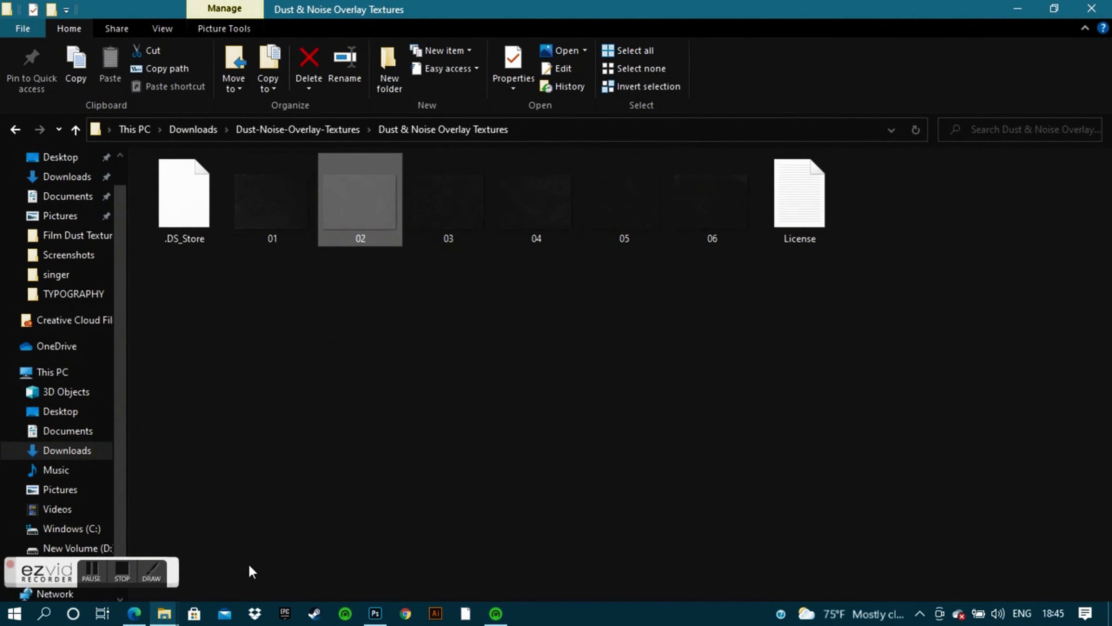
pyautogui.click(500, 202)
pyautogui.moveTo(550, 227); pyautogui.dragTo(372, 614)
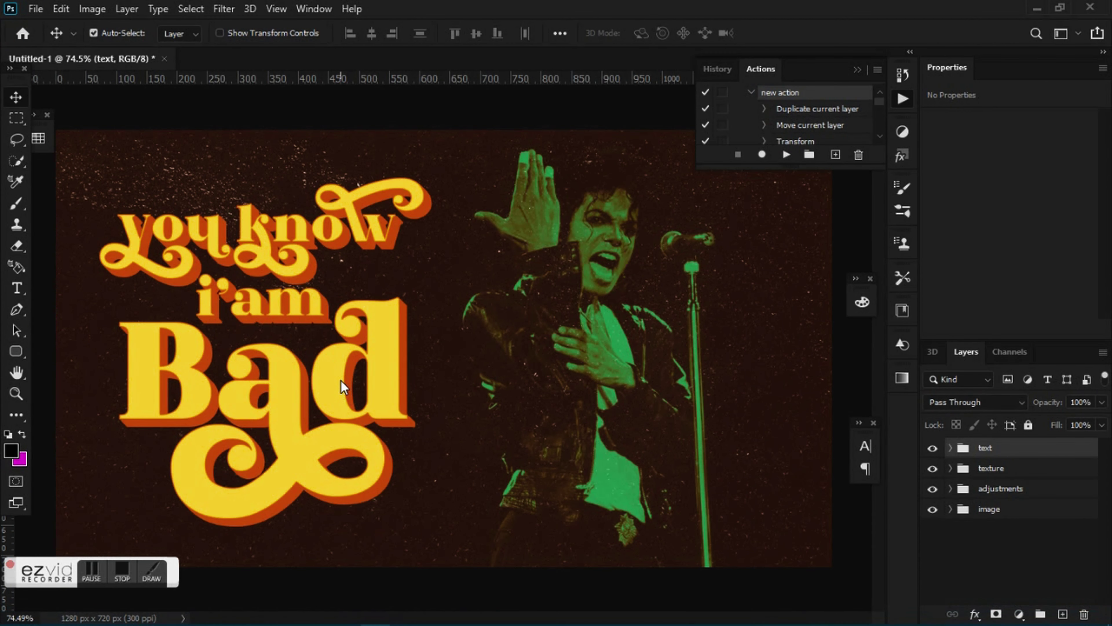
pyautogui.moveTo(372, 613); pyautogui.dragTo(347, 390)
pyautogui.moveTo(547, 510)
pyautogui.mouseDown()
pyautogui.moveTo(513, 400)
pyautogui.moveTo(494, 420)
pyautogui.mouseUp()
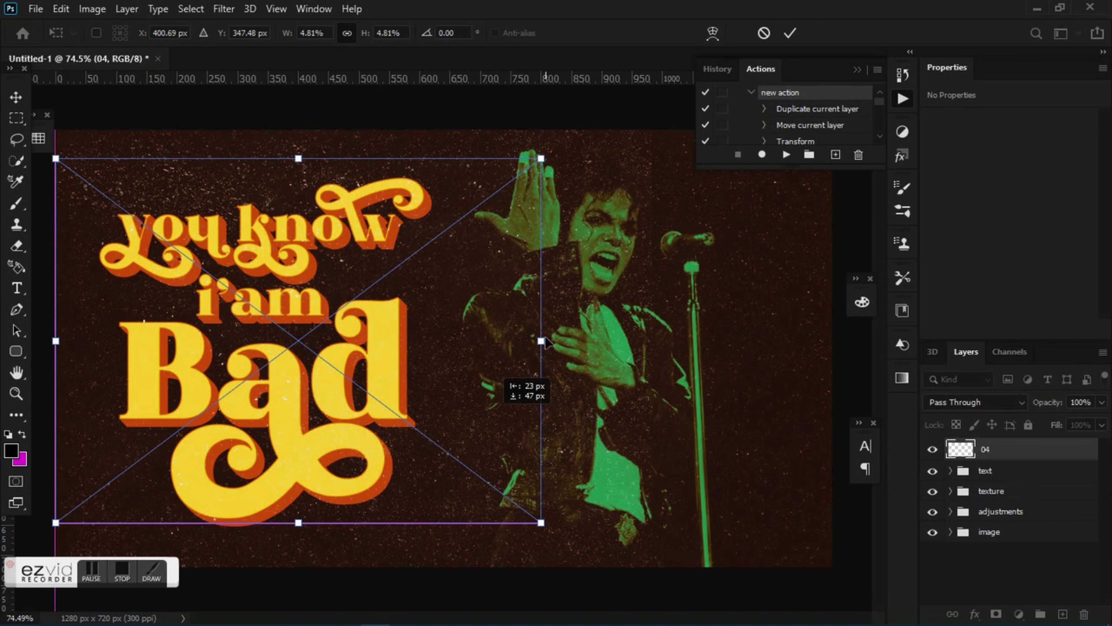
pyautogui.press('Return')
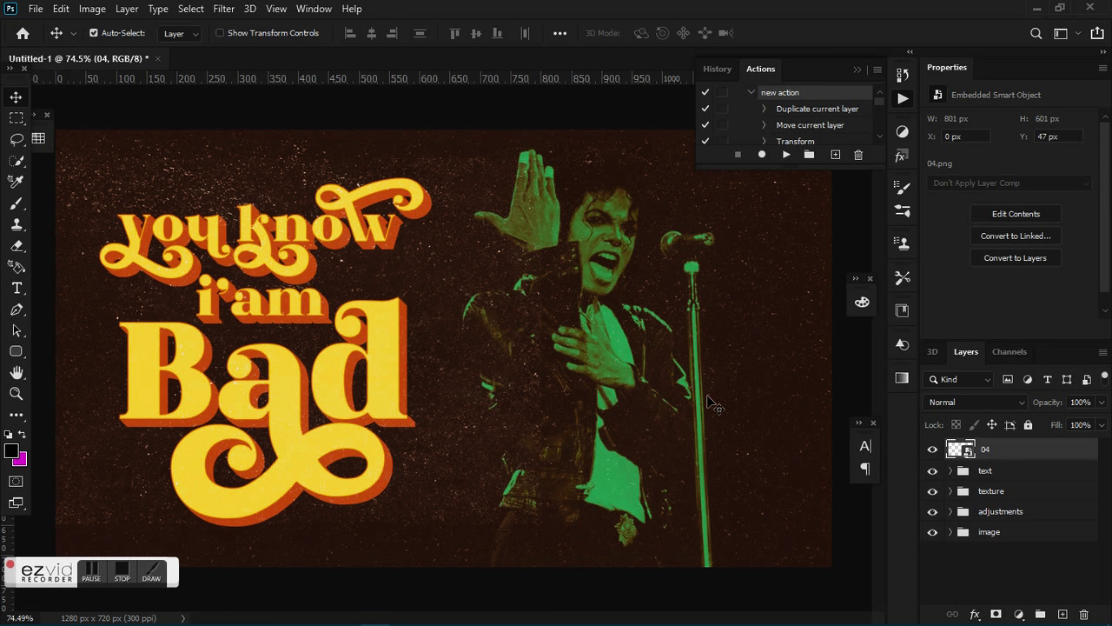
# - Place layer 04 directly above the text group and clip it to that group
pyautogui.moveTo(1040, 442); pyautogui.dragTo(1036, 458)
pyautogui.keyDown('alt'); pyautogui.click(1019, 457); pyautogui.keyUp('alt')
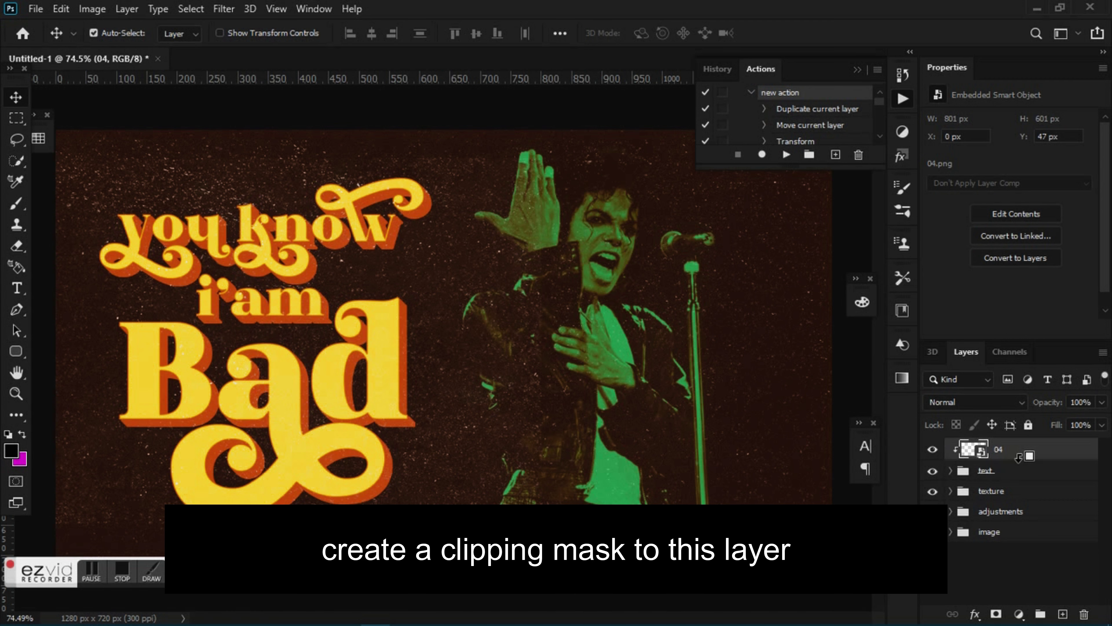